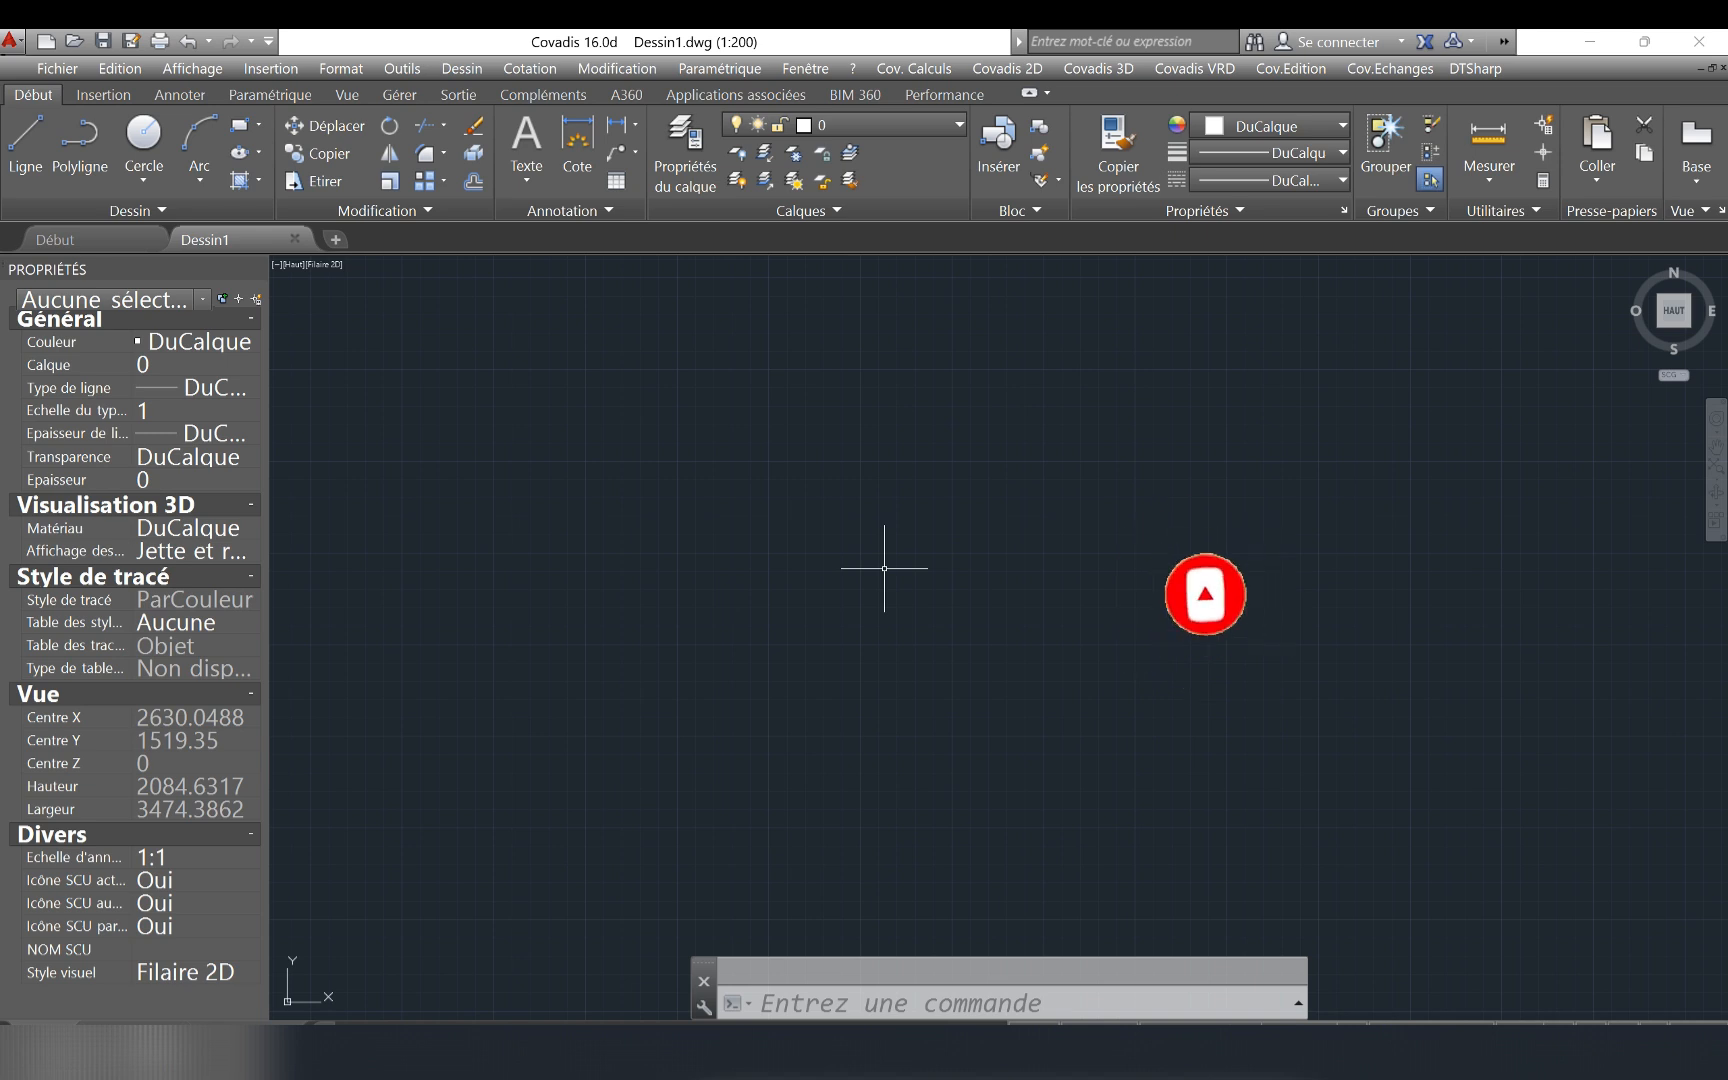
{"action": "left_click", "coordinate": [1475, 68]}
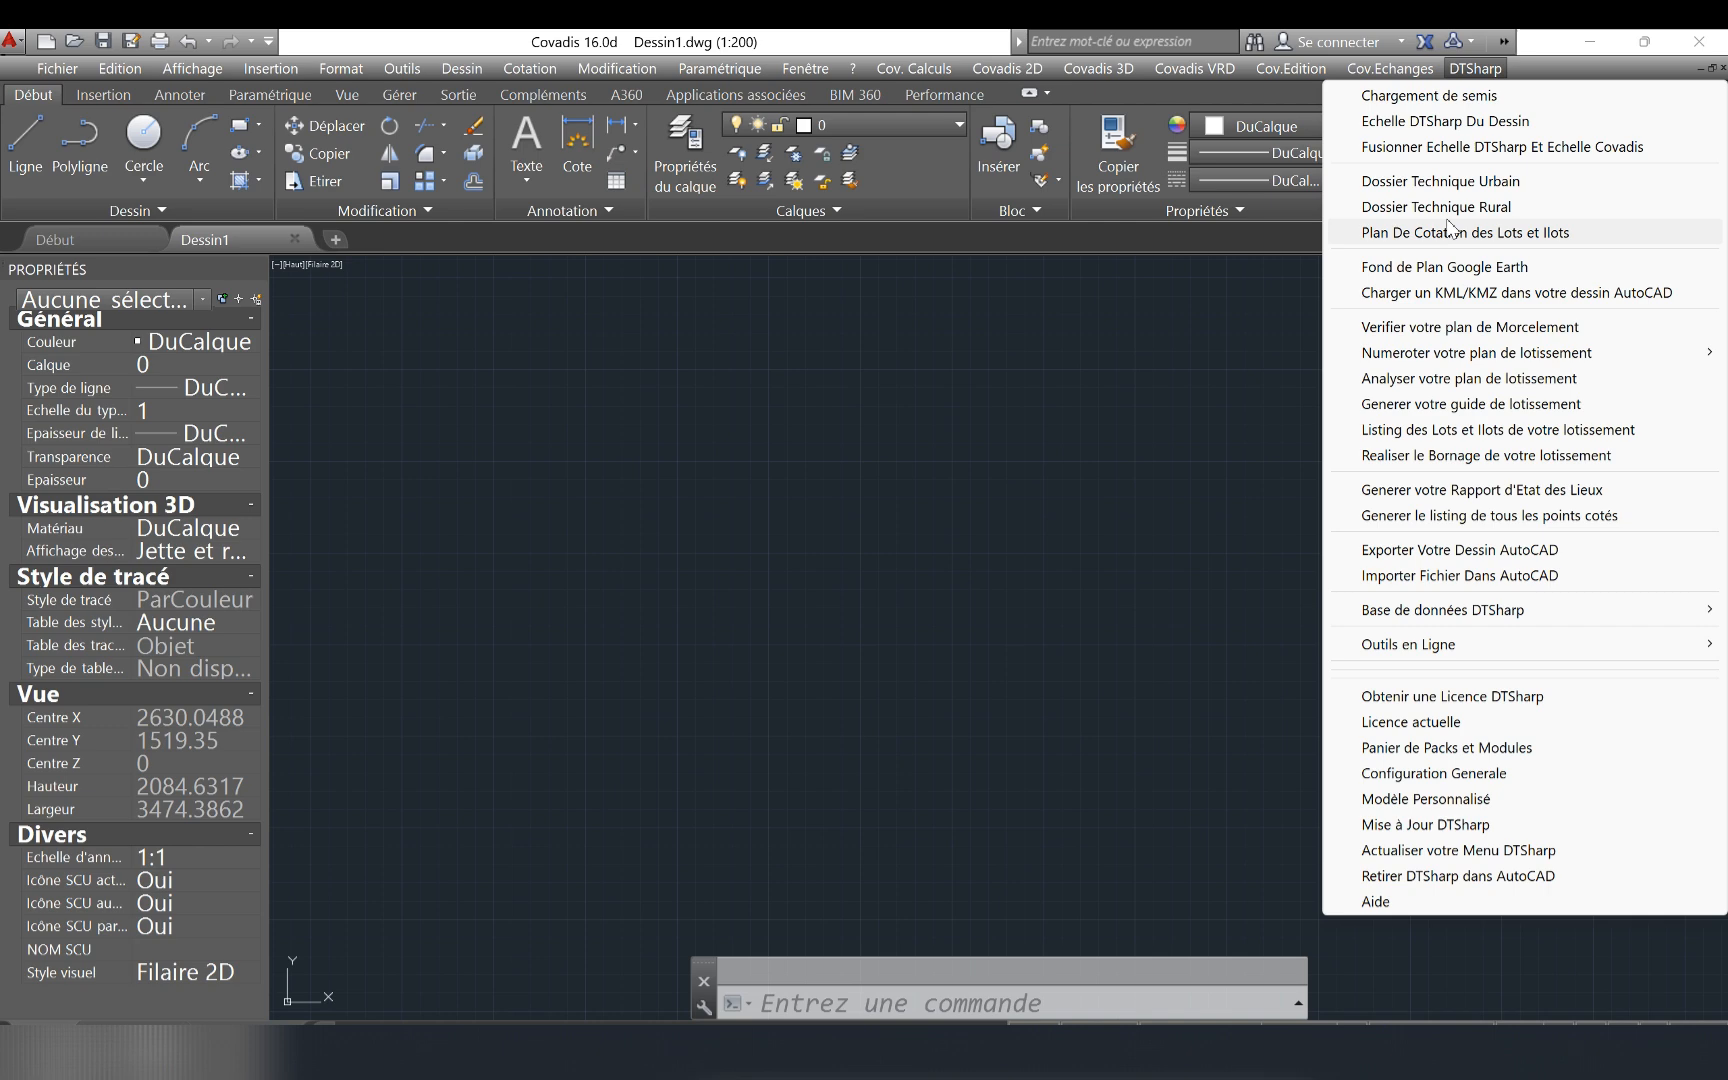
{"action": "left_click", "coordinate": [616, 383]}
{"action": "left_click", "coordinate": [551, 402]}
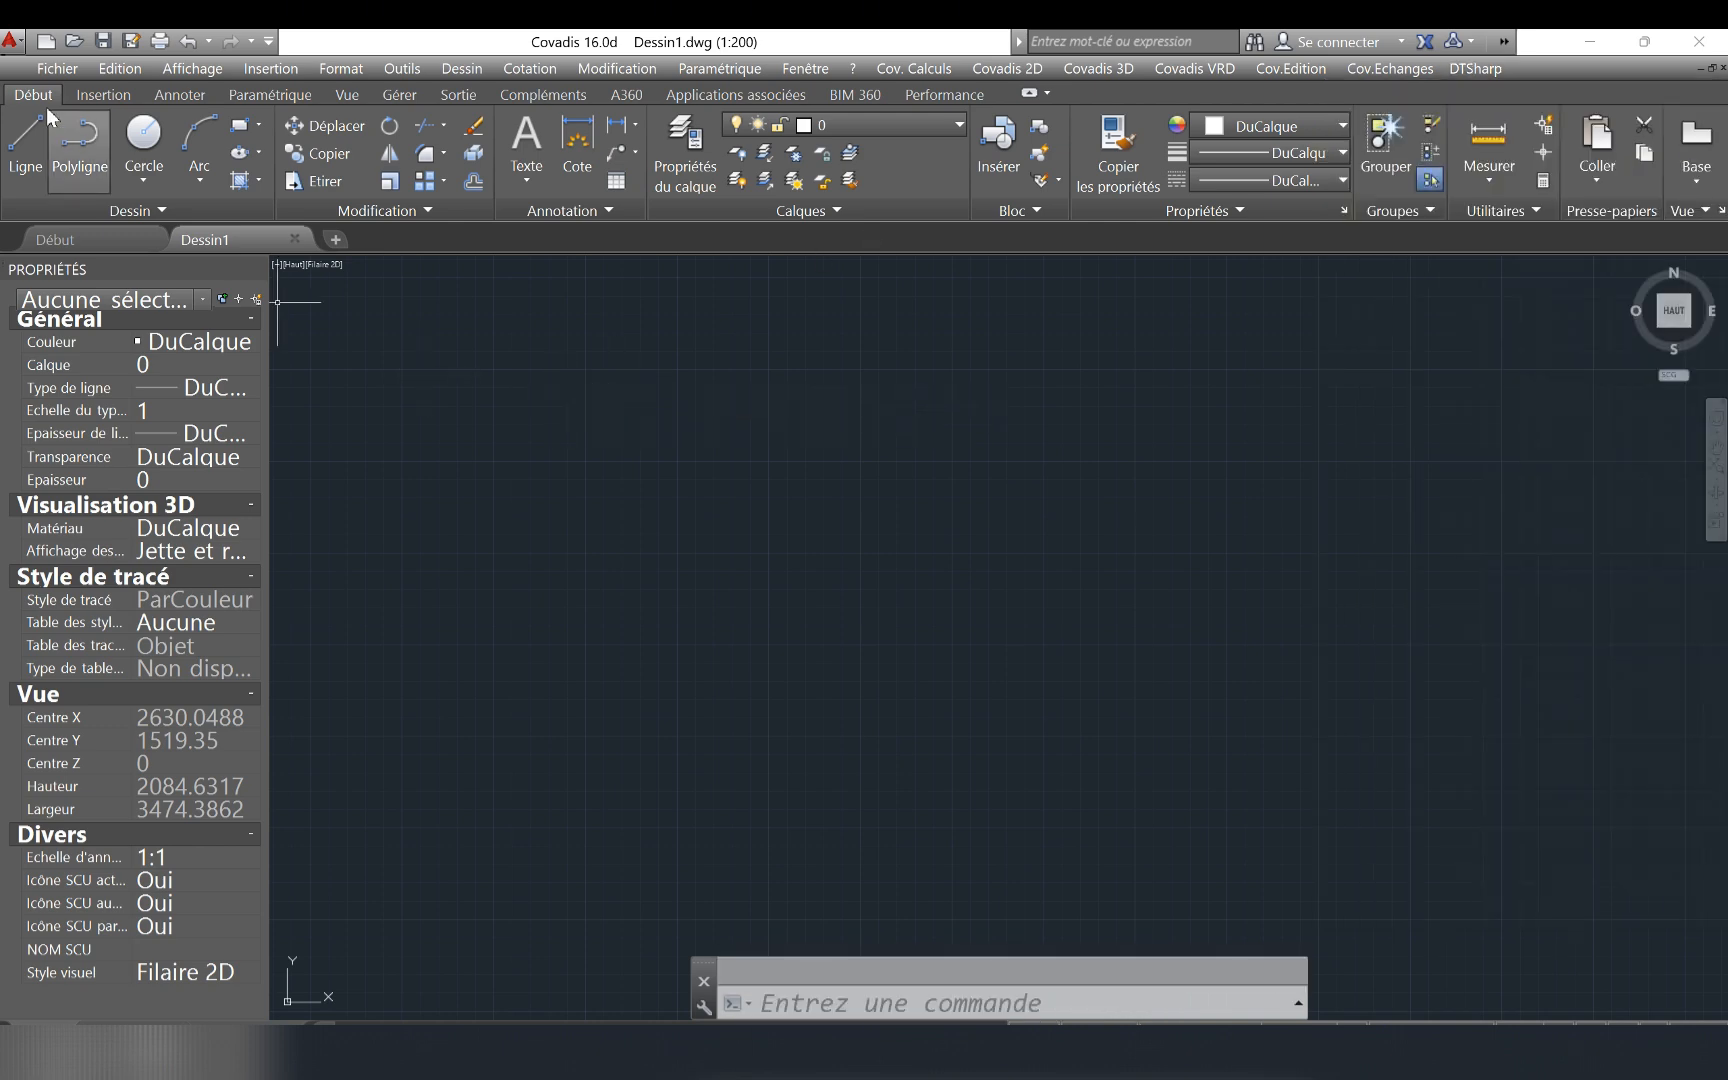
Open the drawing ETAT DES LIEUX.dwg from the folder 13.RAPPORT ETAT DES LIEUX.
{"action": "left_click", "coordinate": [47, 70]}
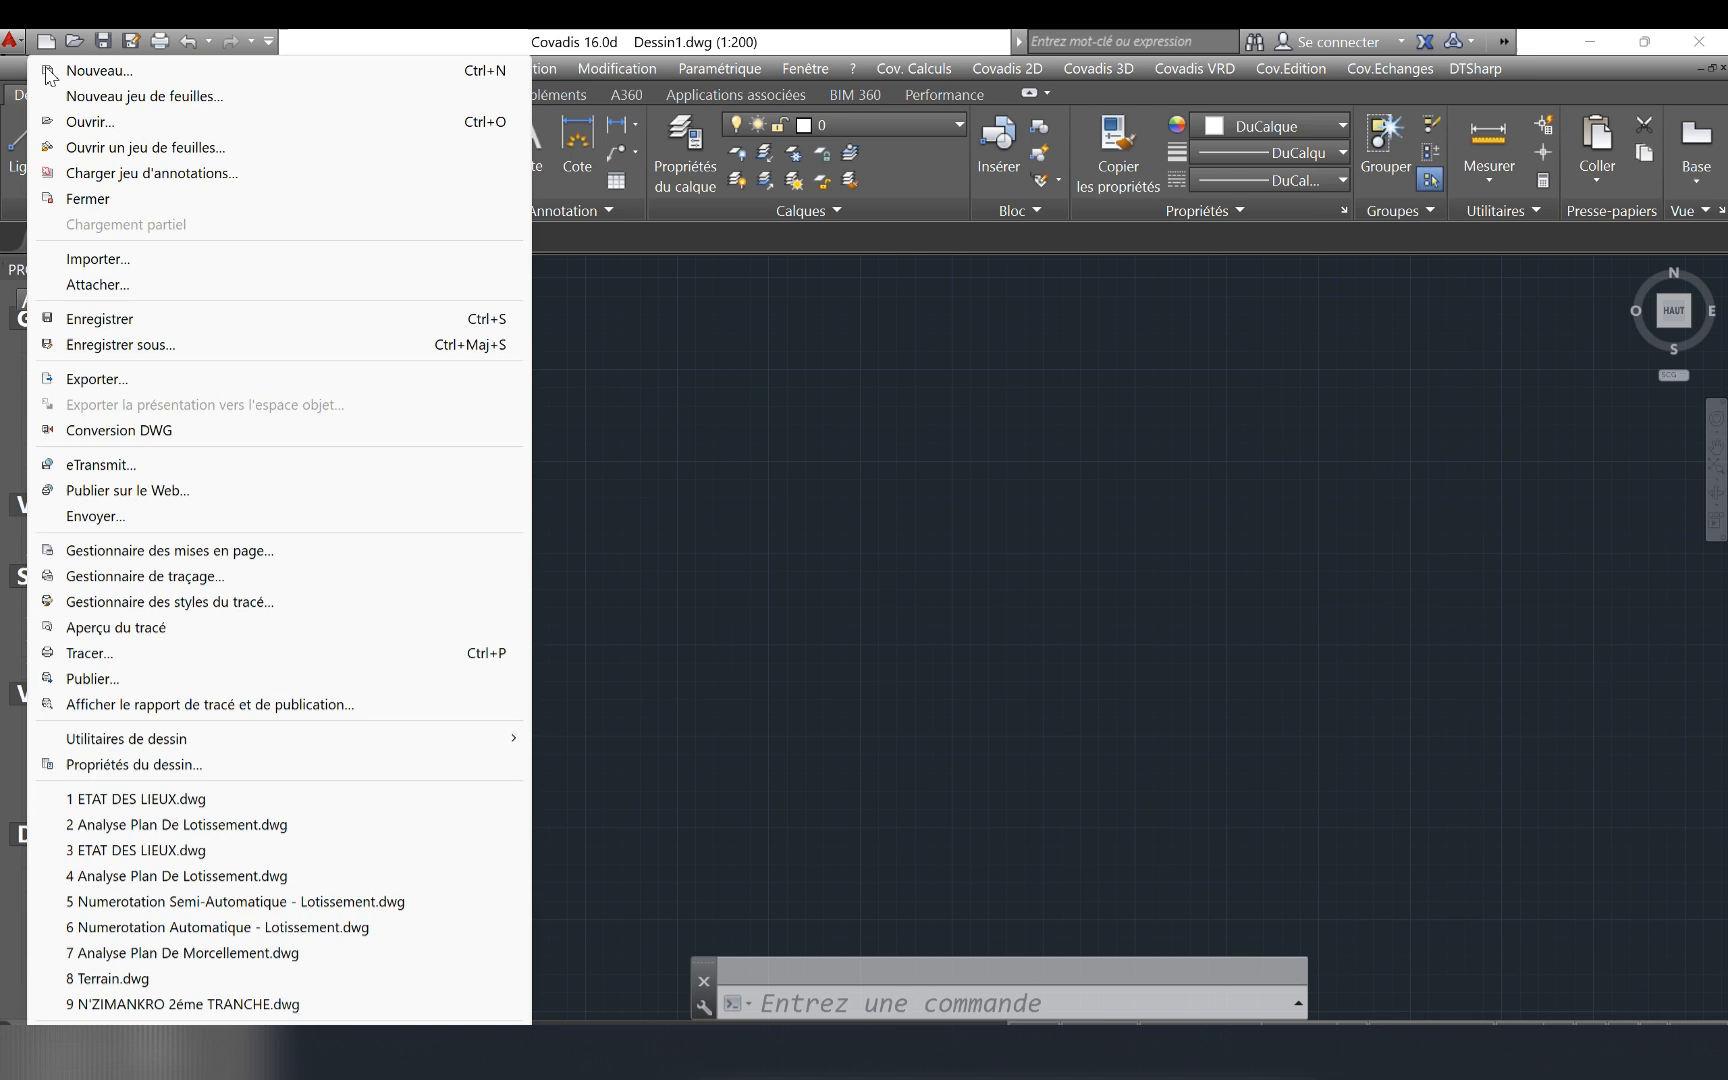
{"action": "left_click", "coordinate": [80, 123]}
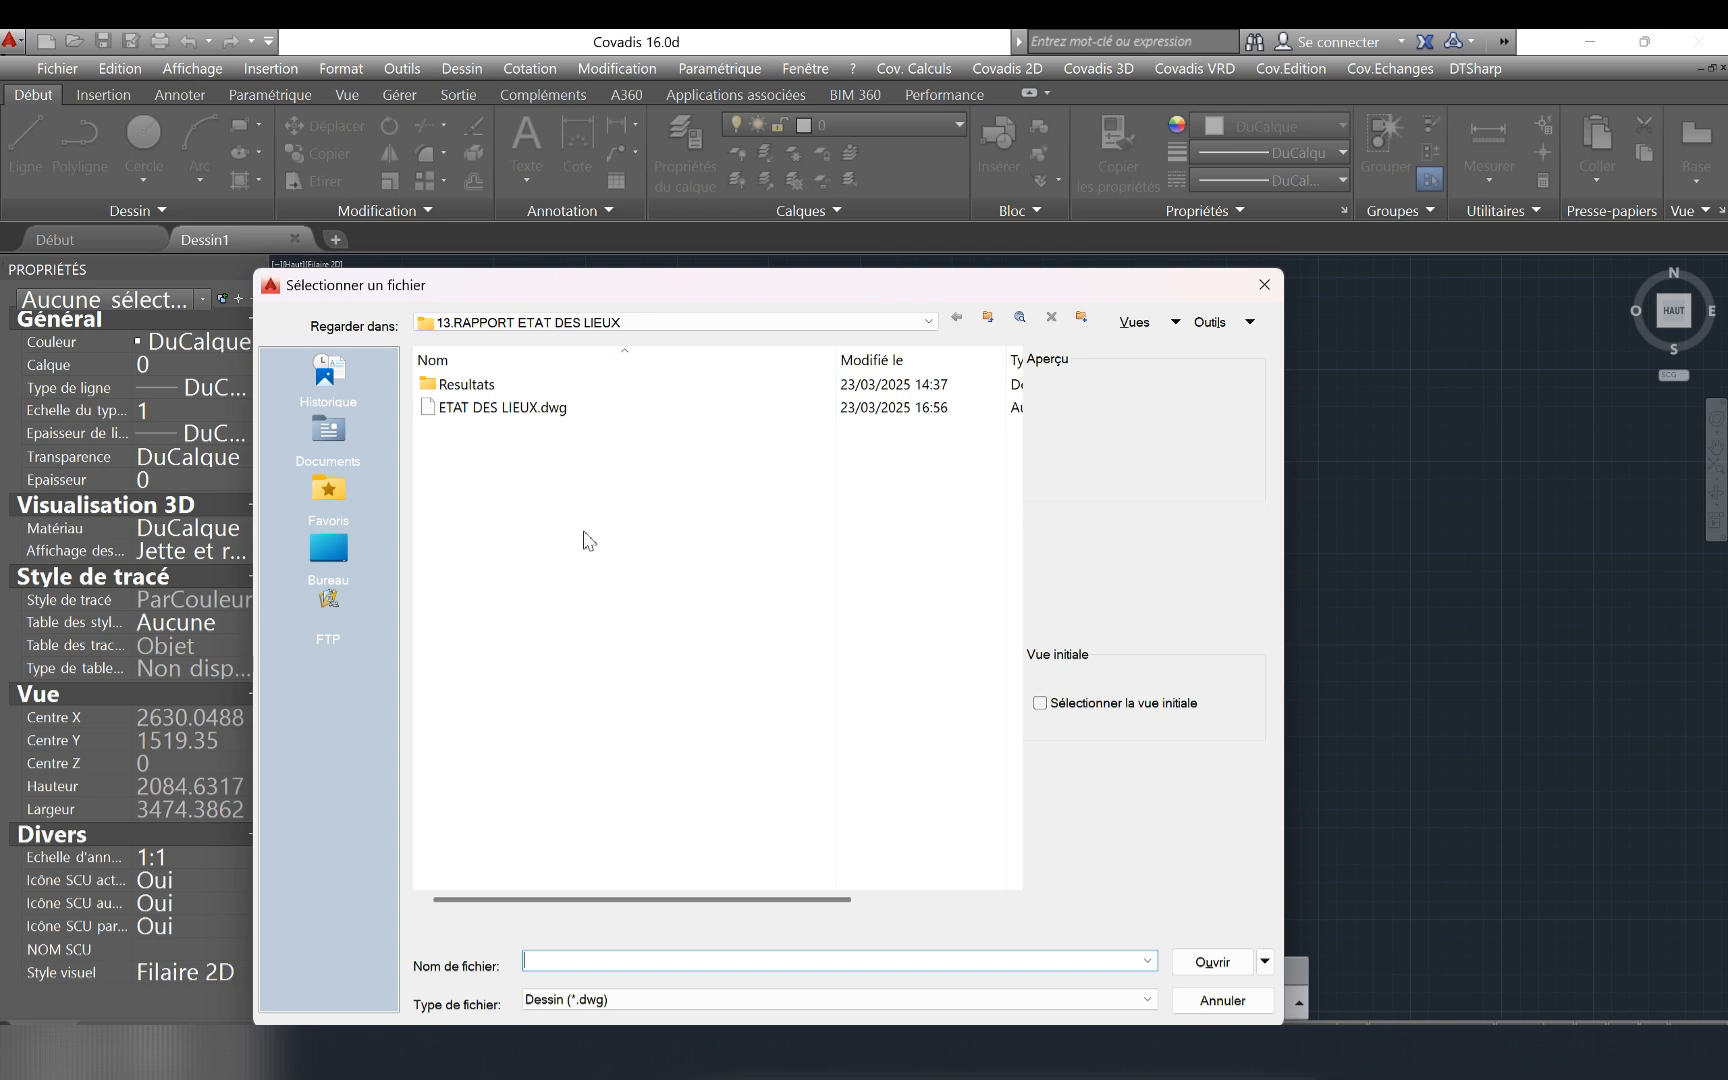
{"action": "left_click", "coordinate": [497, 408]}
{"action": "left_click", "coordinate": [1205, 963]}
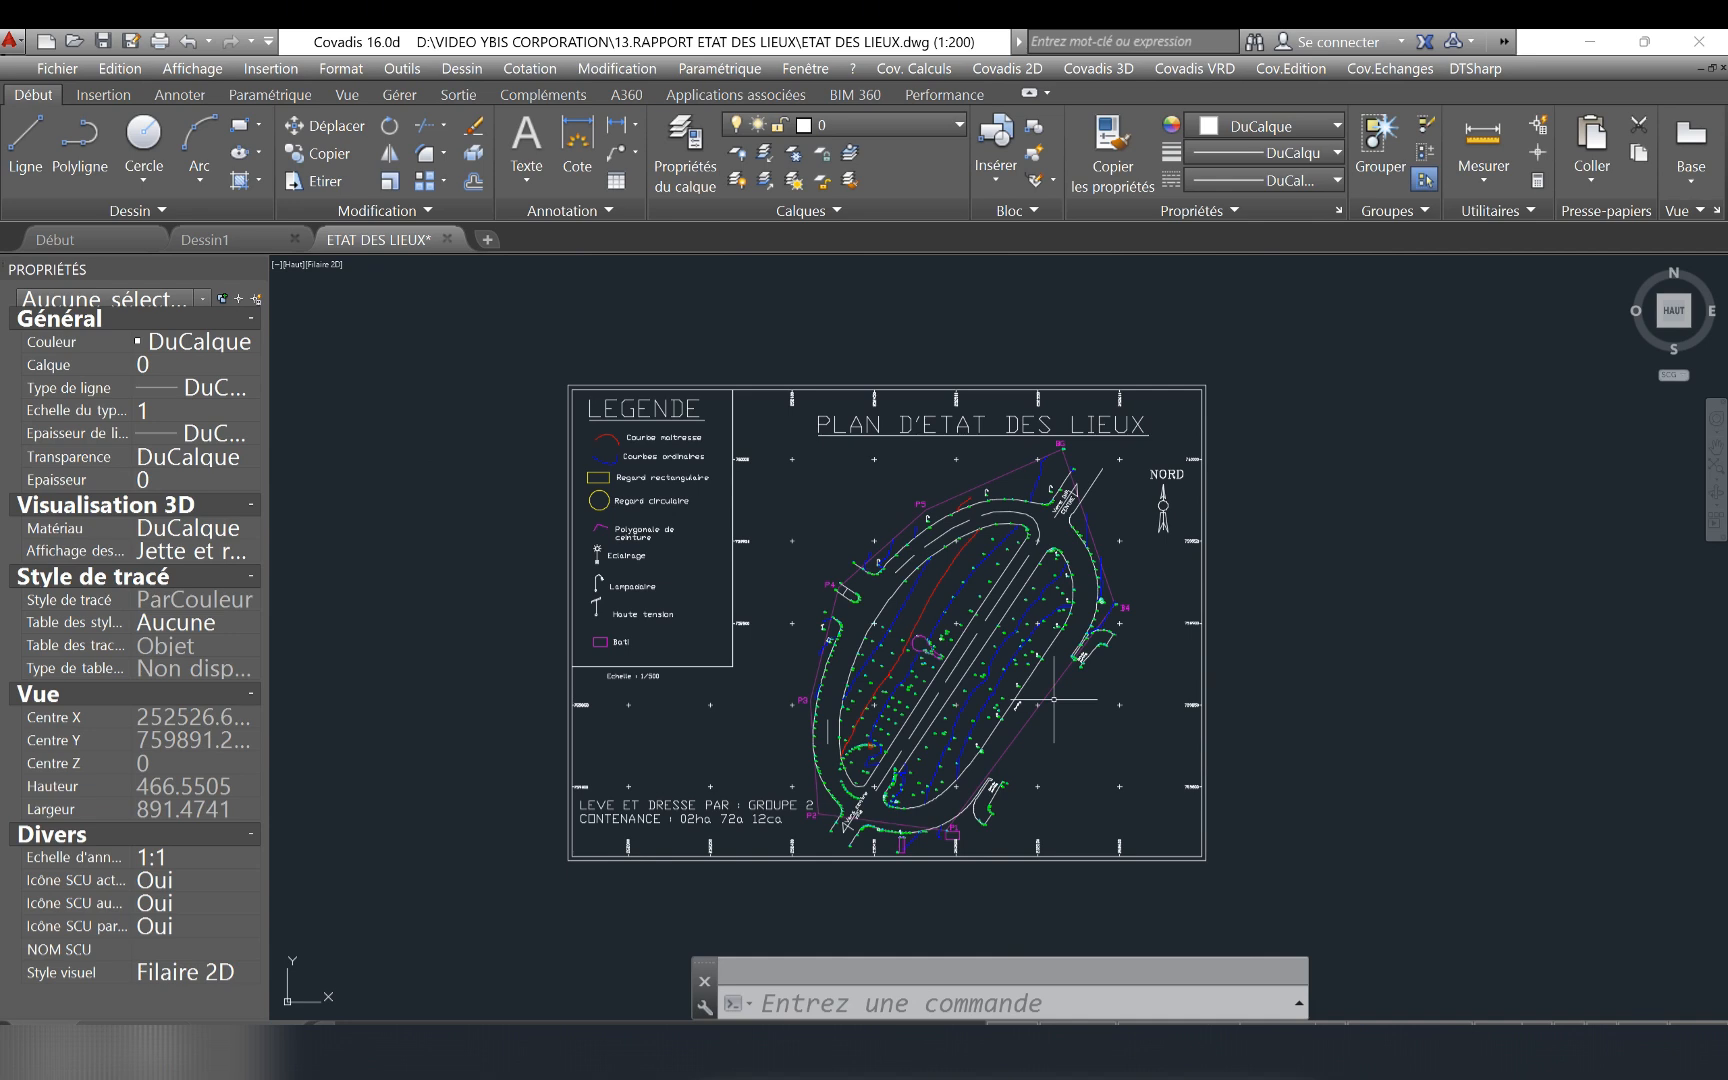
Examine the site plan and its enclosing traverse polyline, leaving nothing selected.
{"action": "scroll", "coordinate": [1054, 699], "scroll_direction": "up", "scroll_amount": 5}
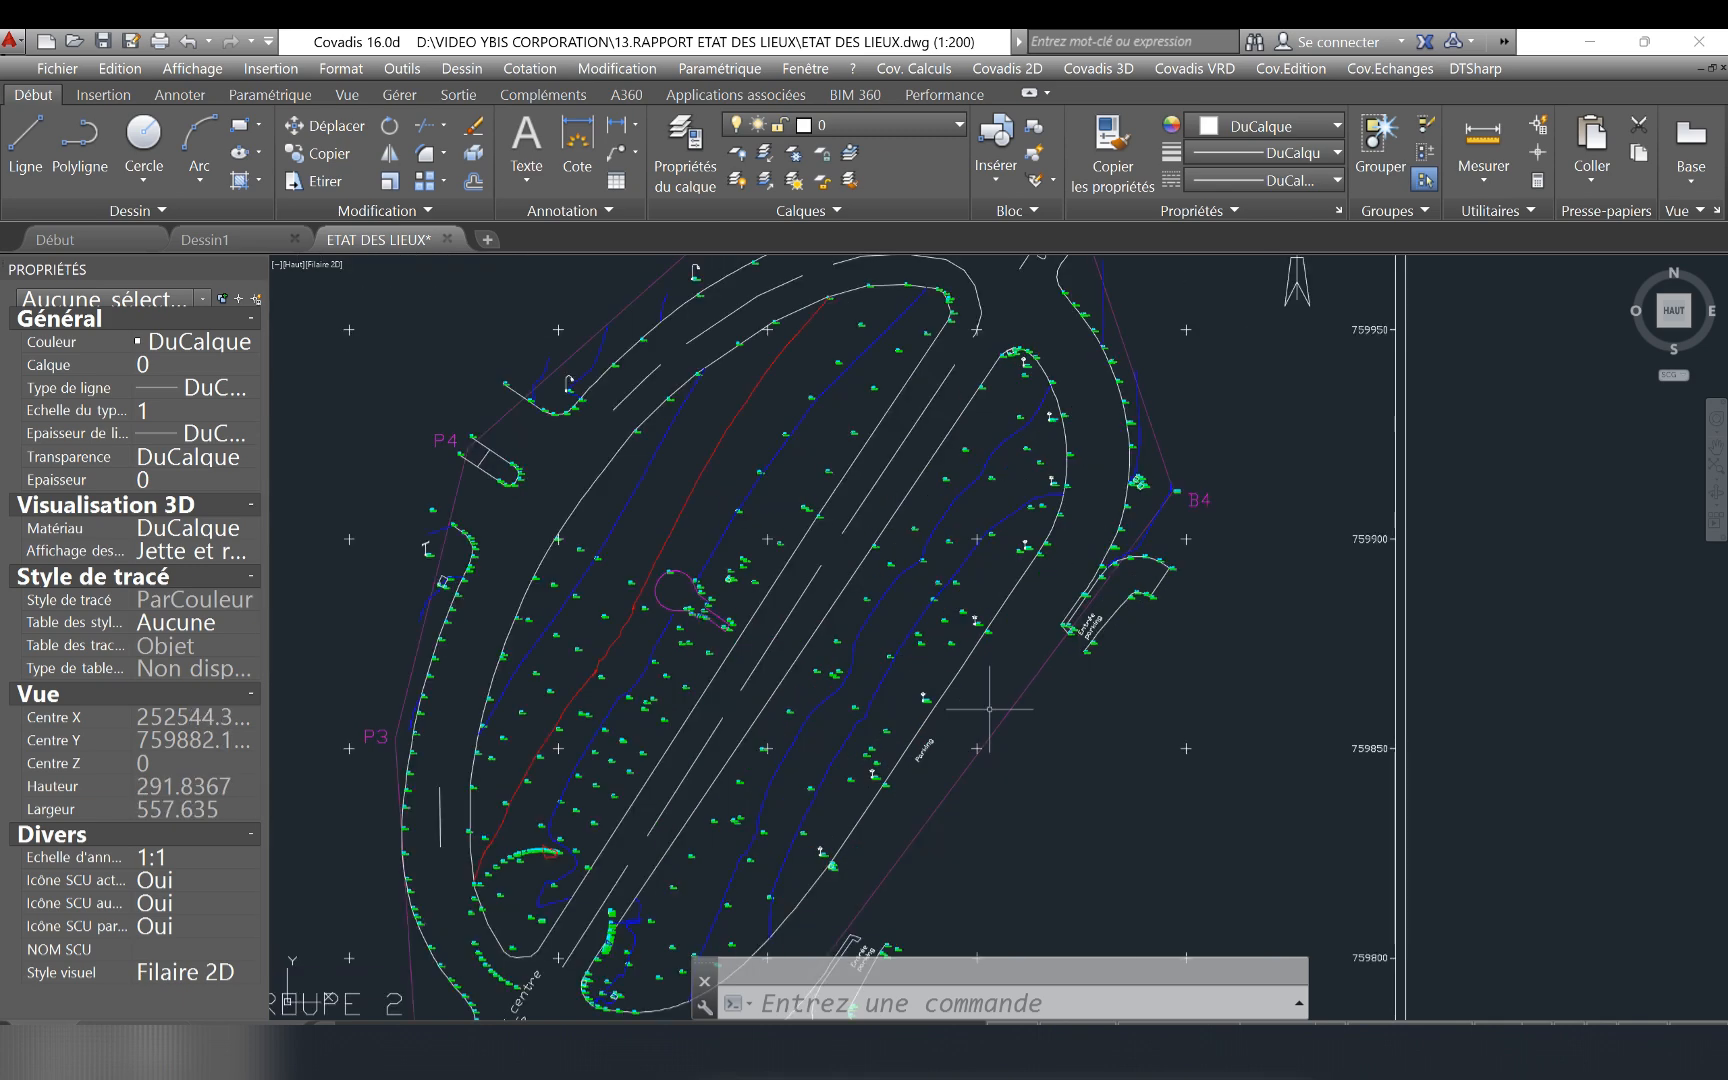
{"action": "scroll", "coordinate": [1030, 708], "scroll_direction": "down", "scroll_amount": 3}
{"action": "left_click", "coordinate": [1021, 712]}
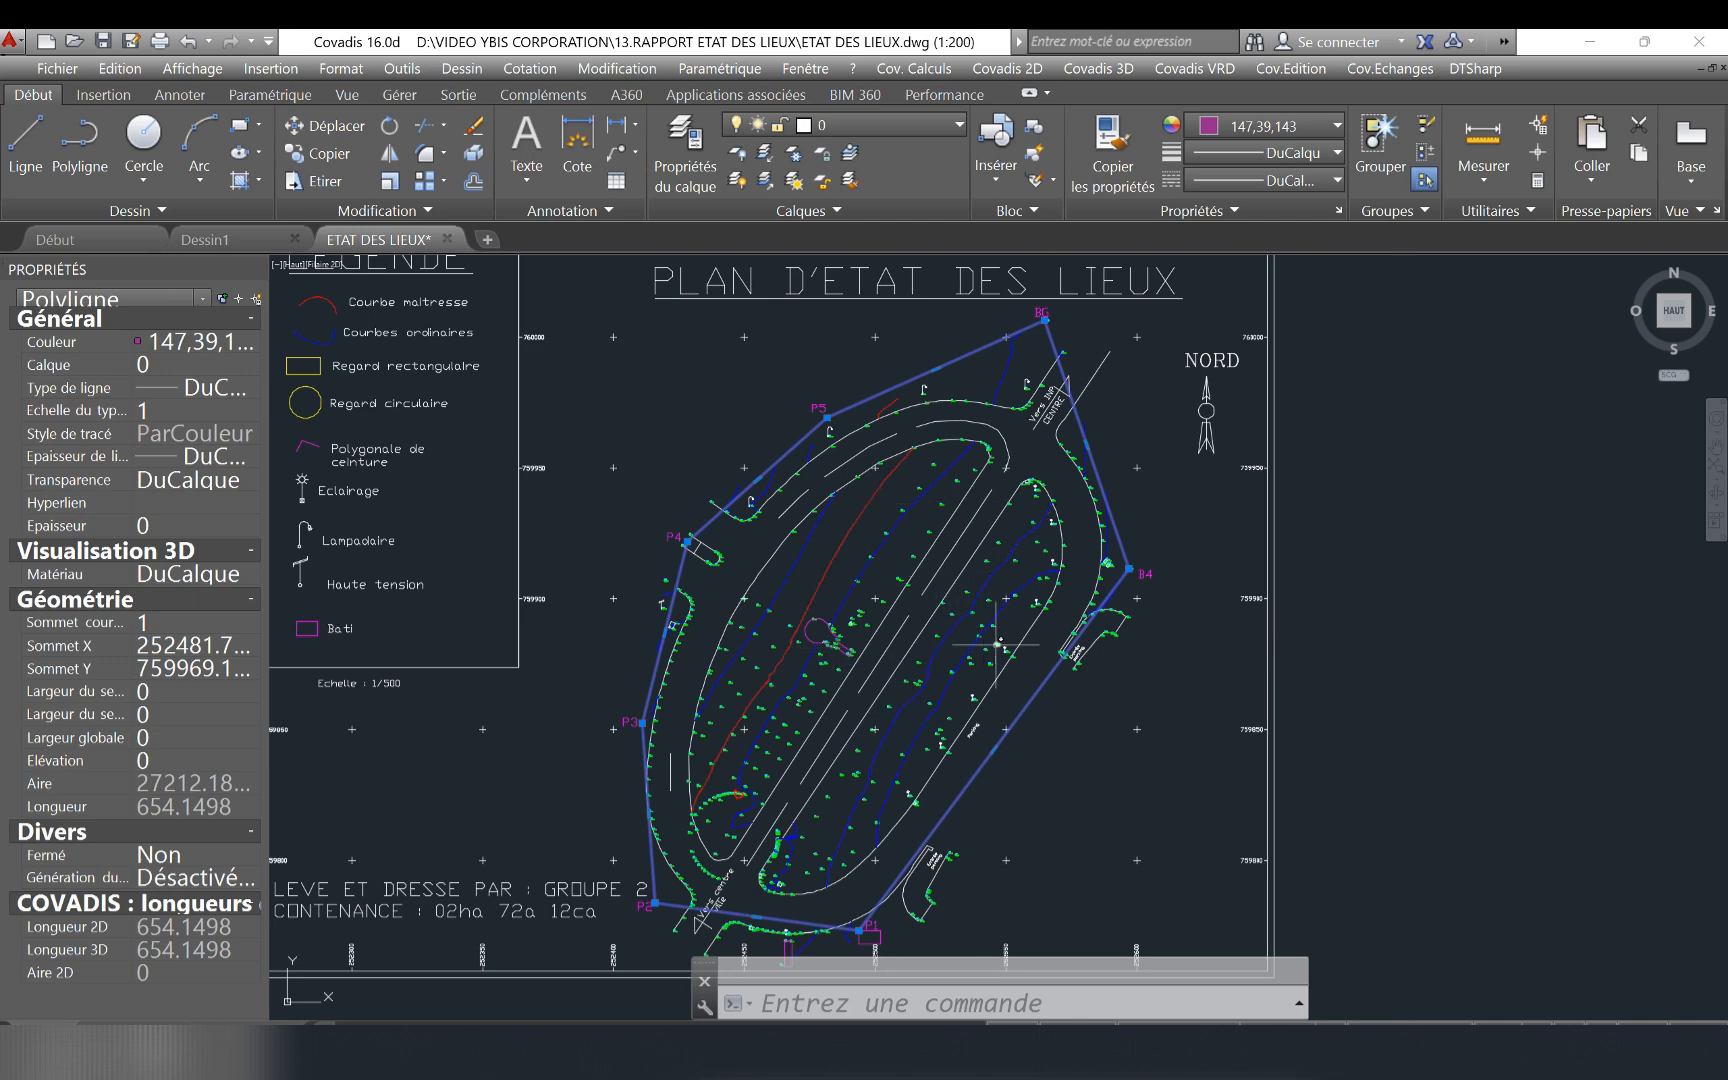
{"action": "key", "text": "Escape"}
{"action": "scroll", "coordinate": [1004, 700], "scroll_direction": "down", "scroll_amount": 2}
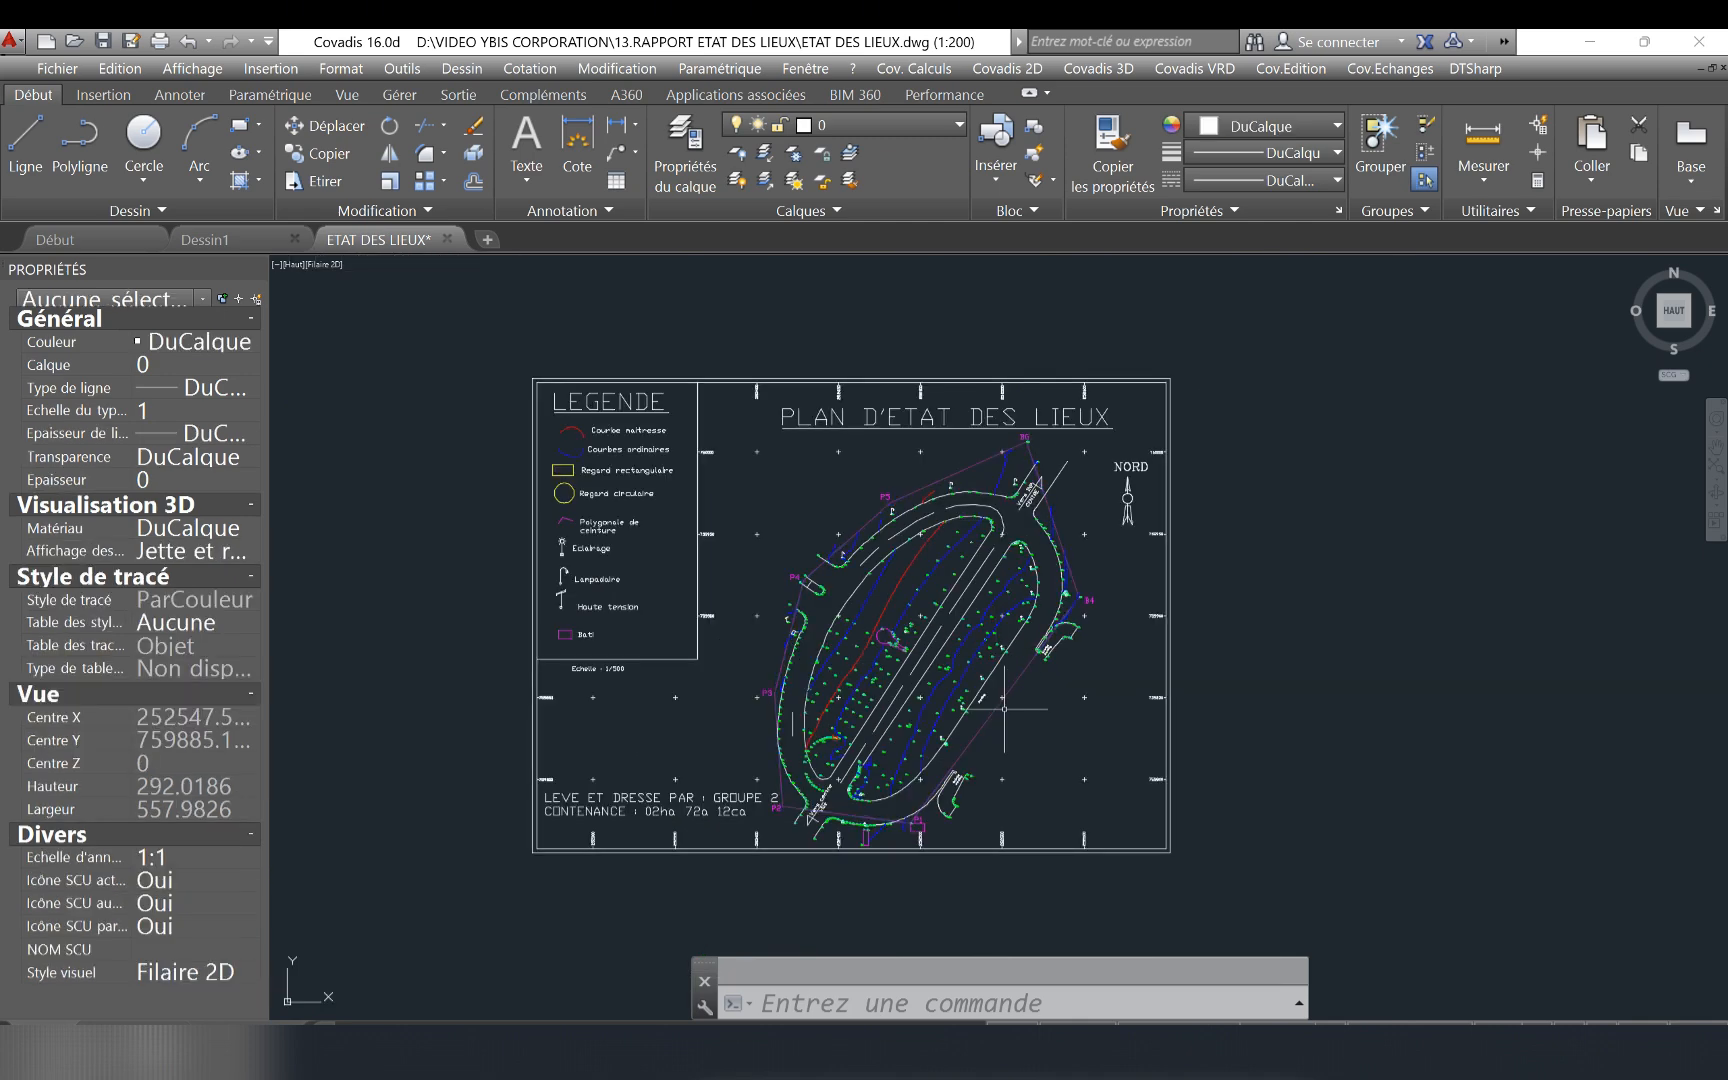
Start the DTSharp site condition report (Rapport d'Etat des Lieux) and select the enclosing polyline around the site as its polygon.
{"action": "left_click", "coordinate": [1475, 68]}
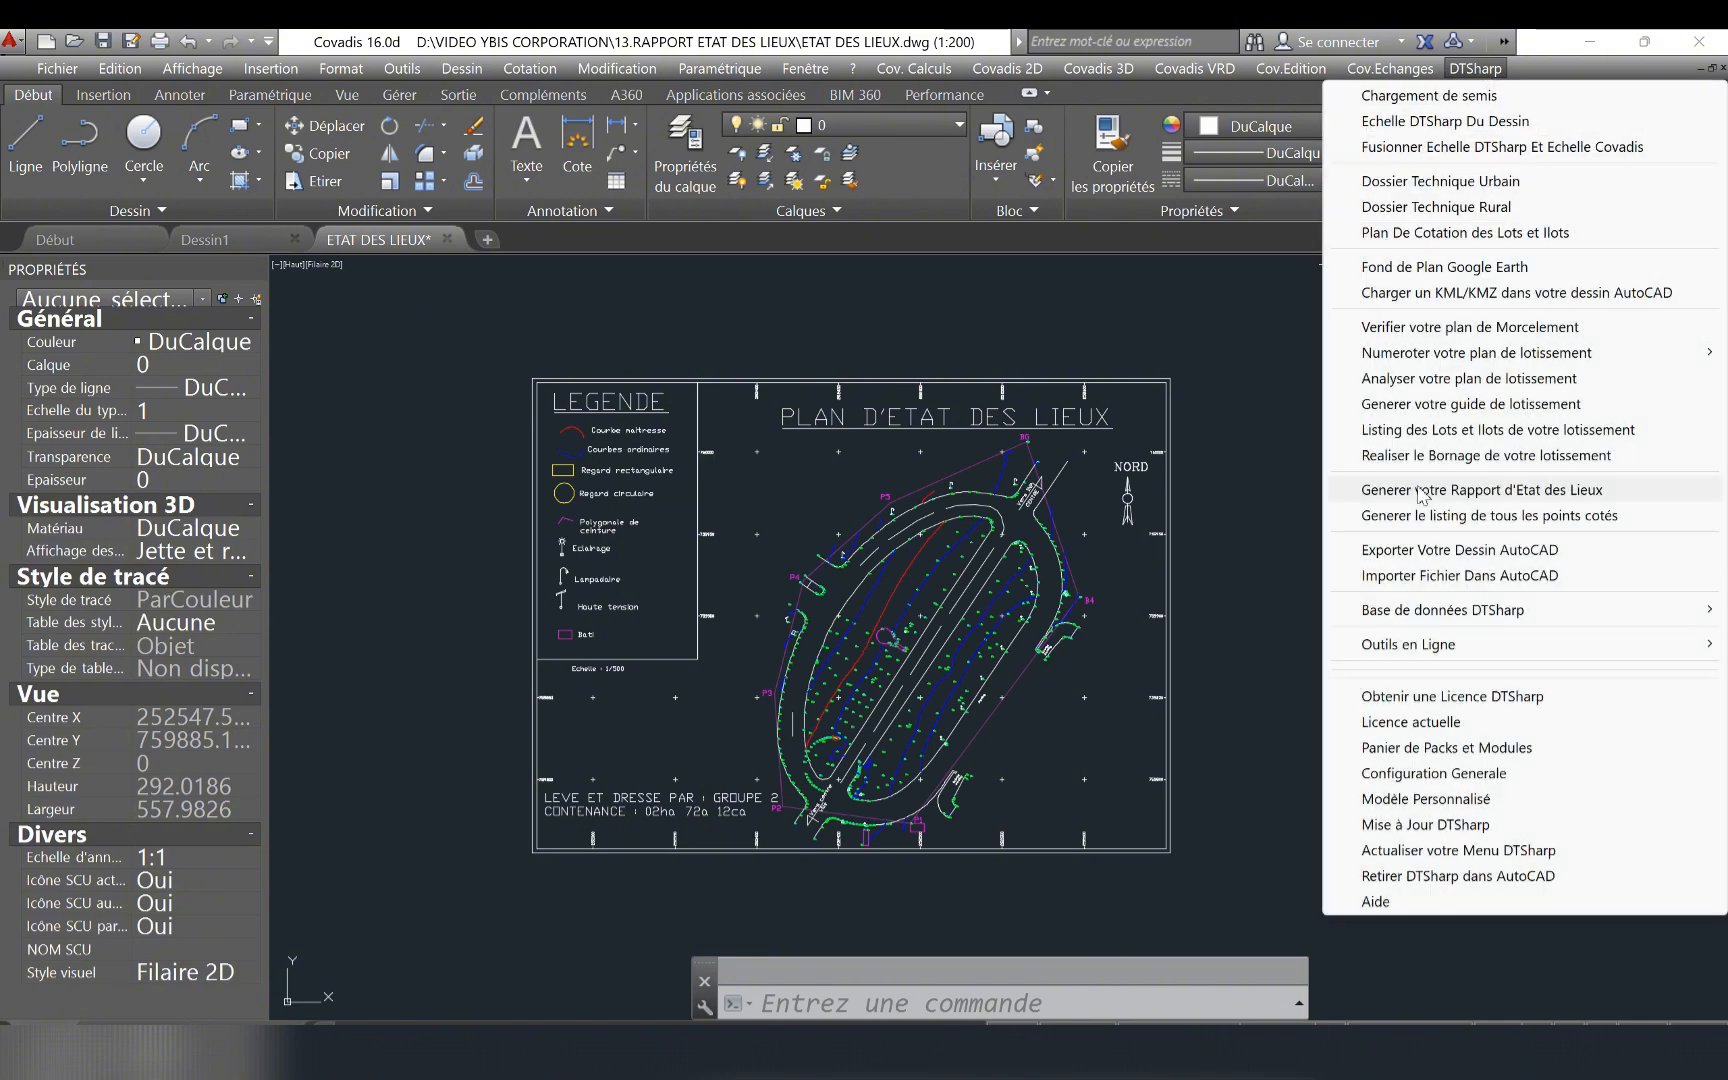
{"action": "left_click", "coordinate": [1422, 490]}
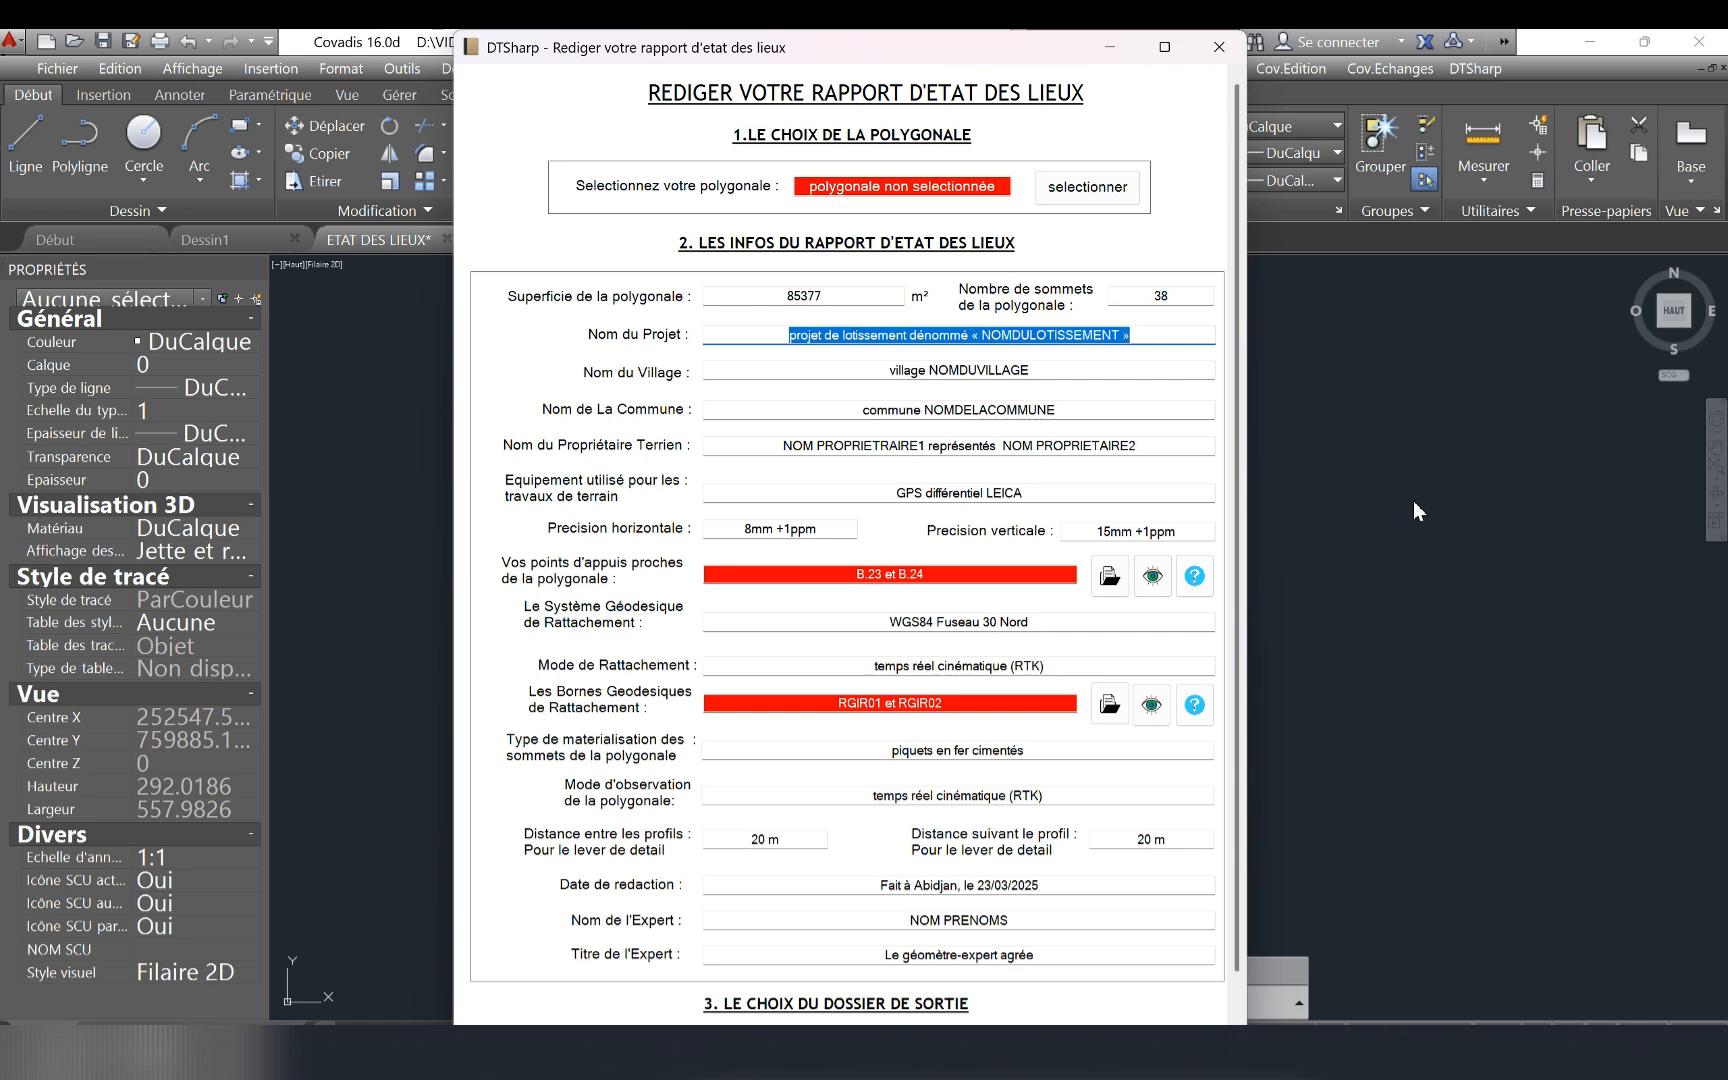
{"action": "left_click", "coordinate": [1090, 195]}
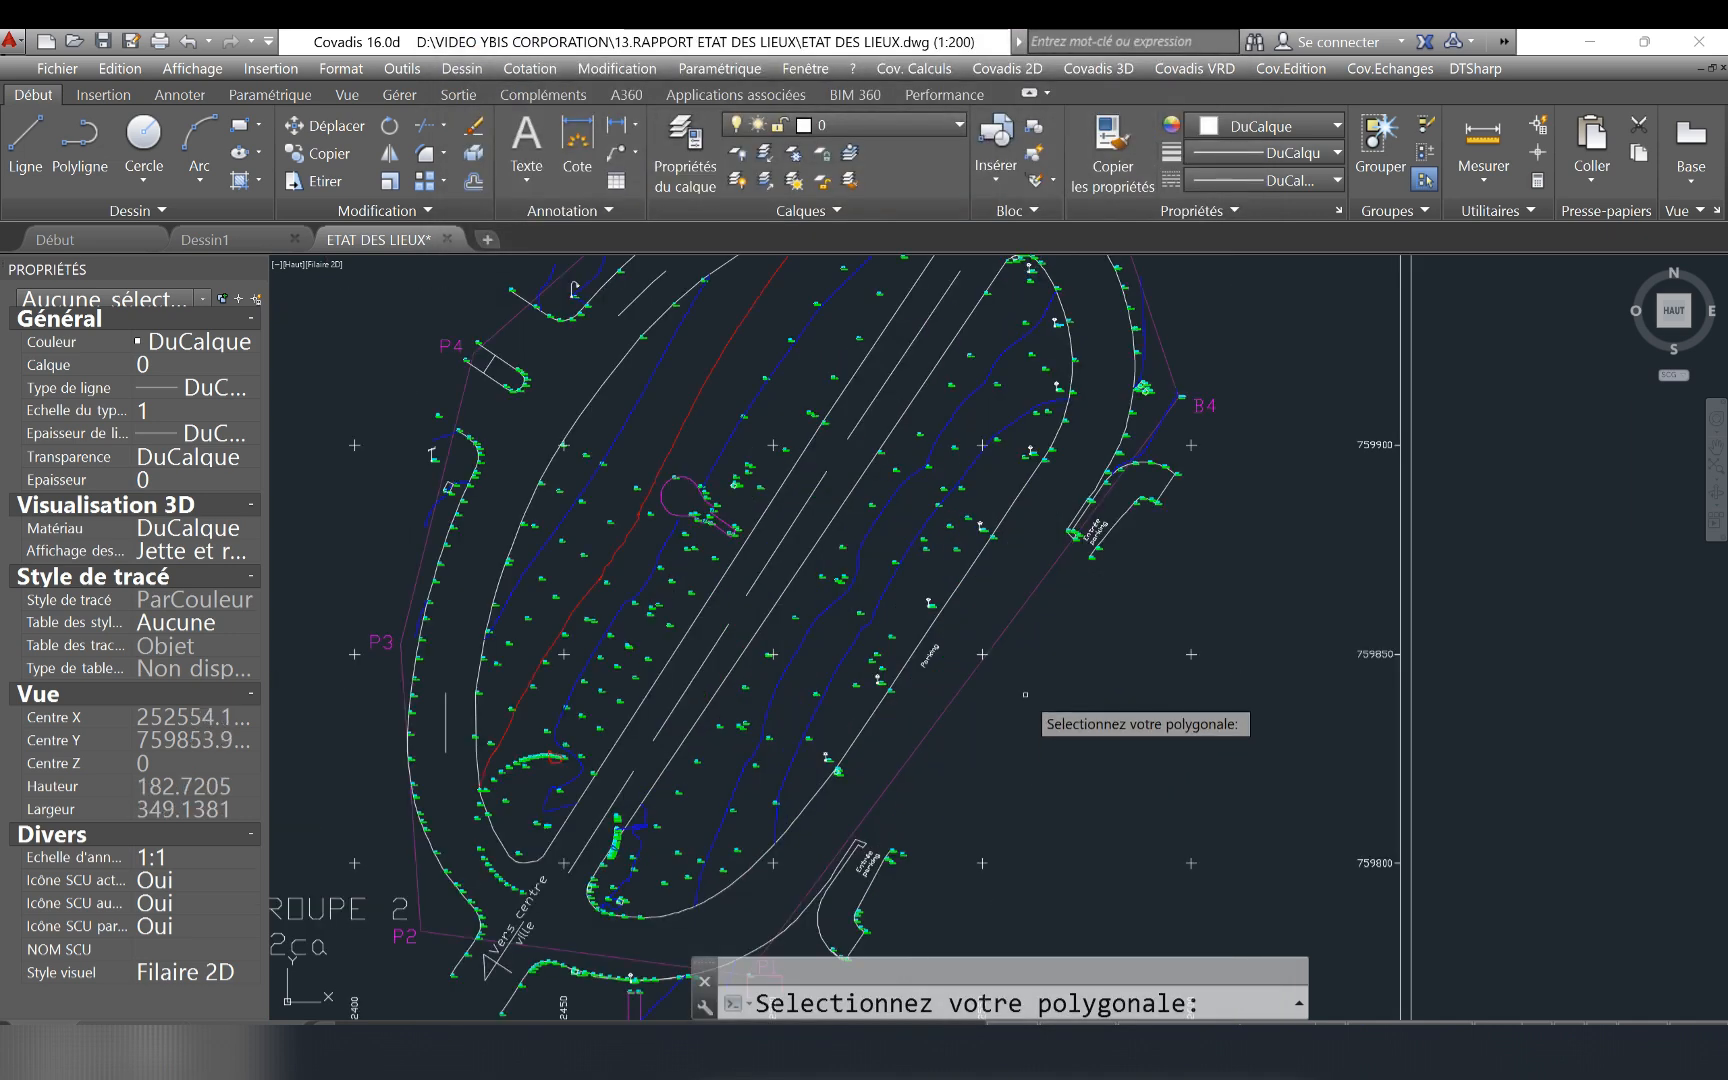
{"action": "scroll", "coordinate": [1025, 694], "scroll_direction": "down", "scroll_amount": 4}
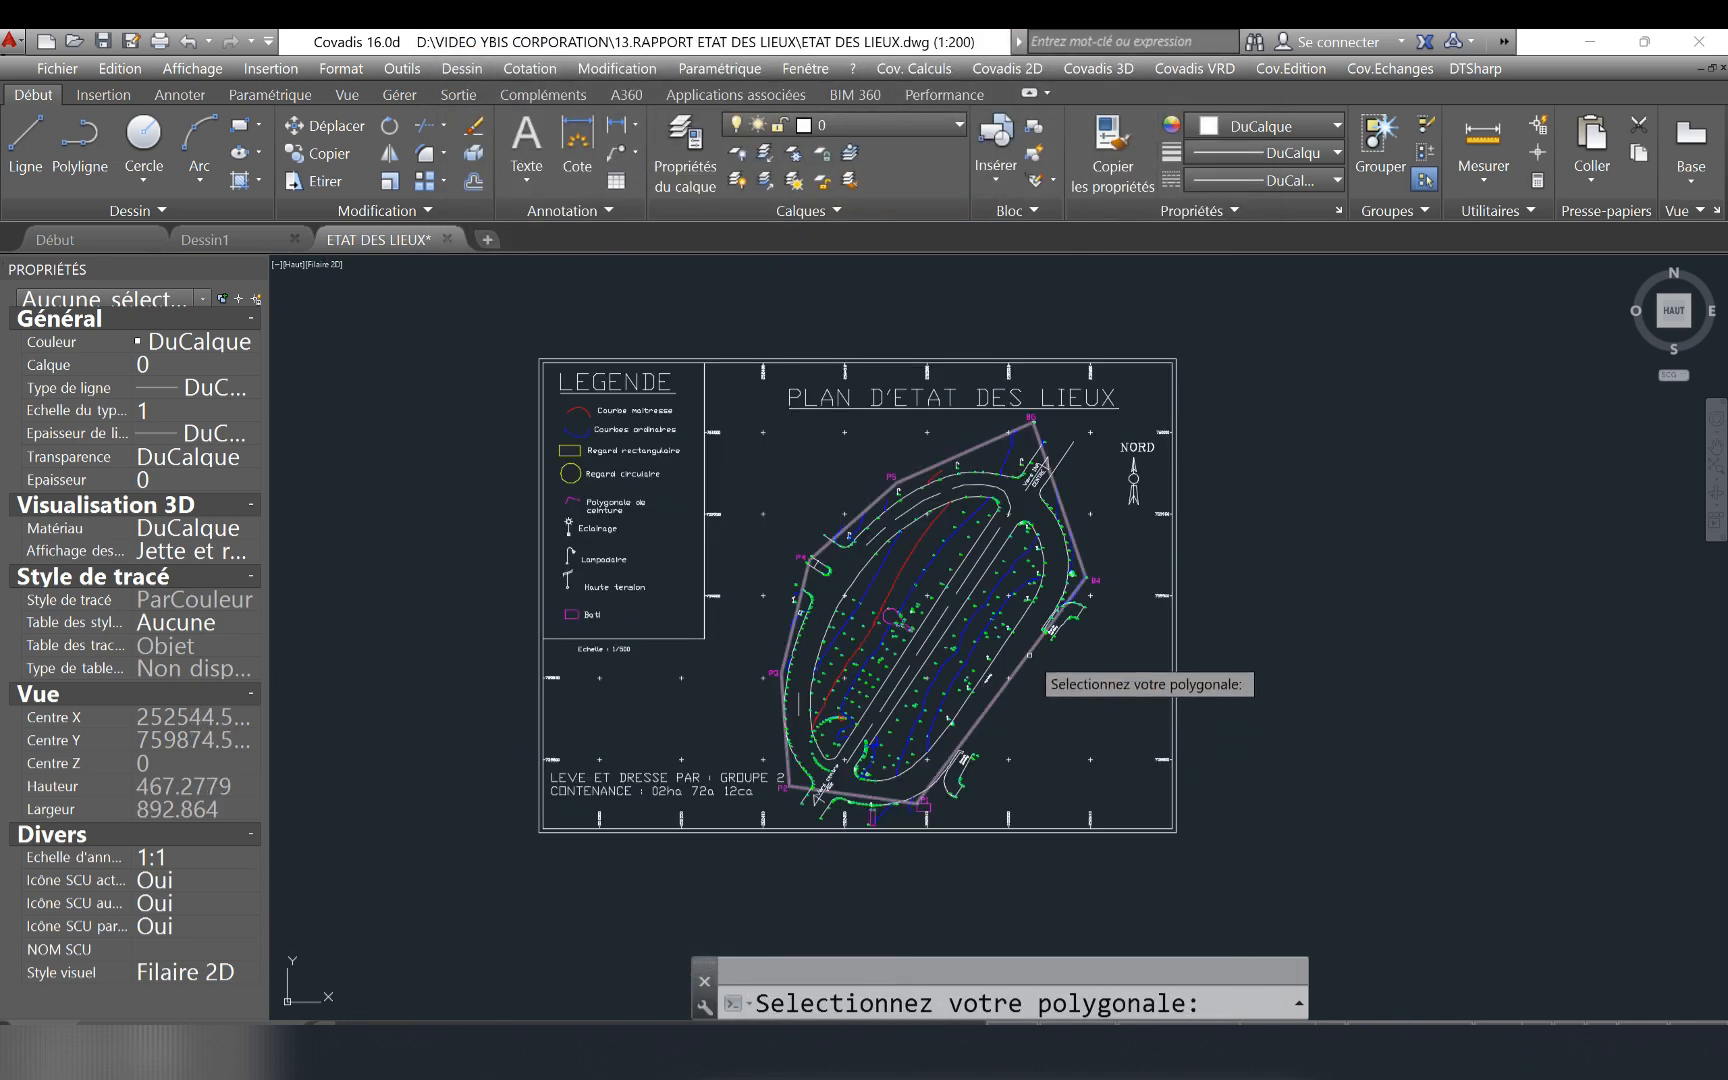
{"action": "left_click", "coordinate": [1030, 656]}
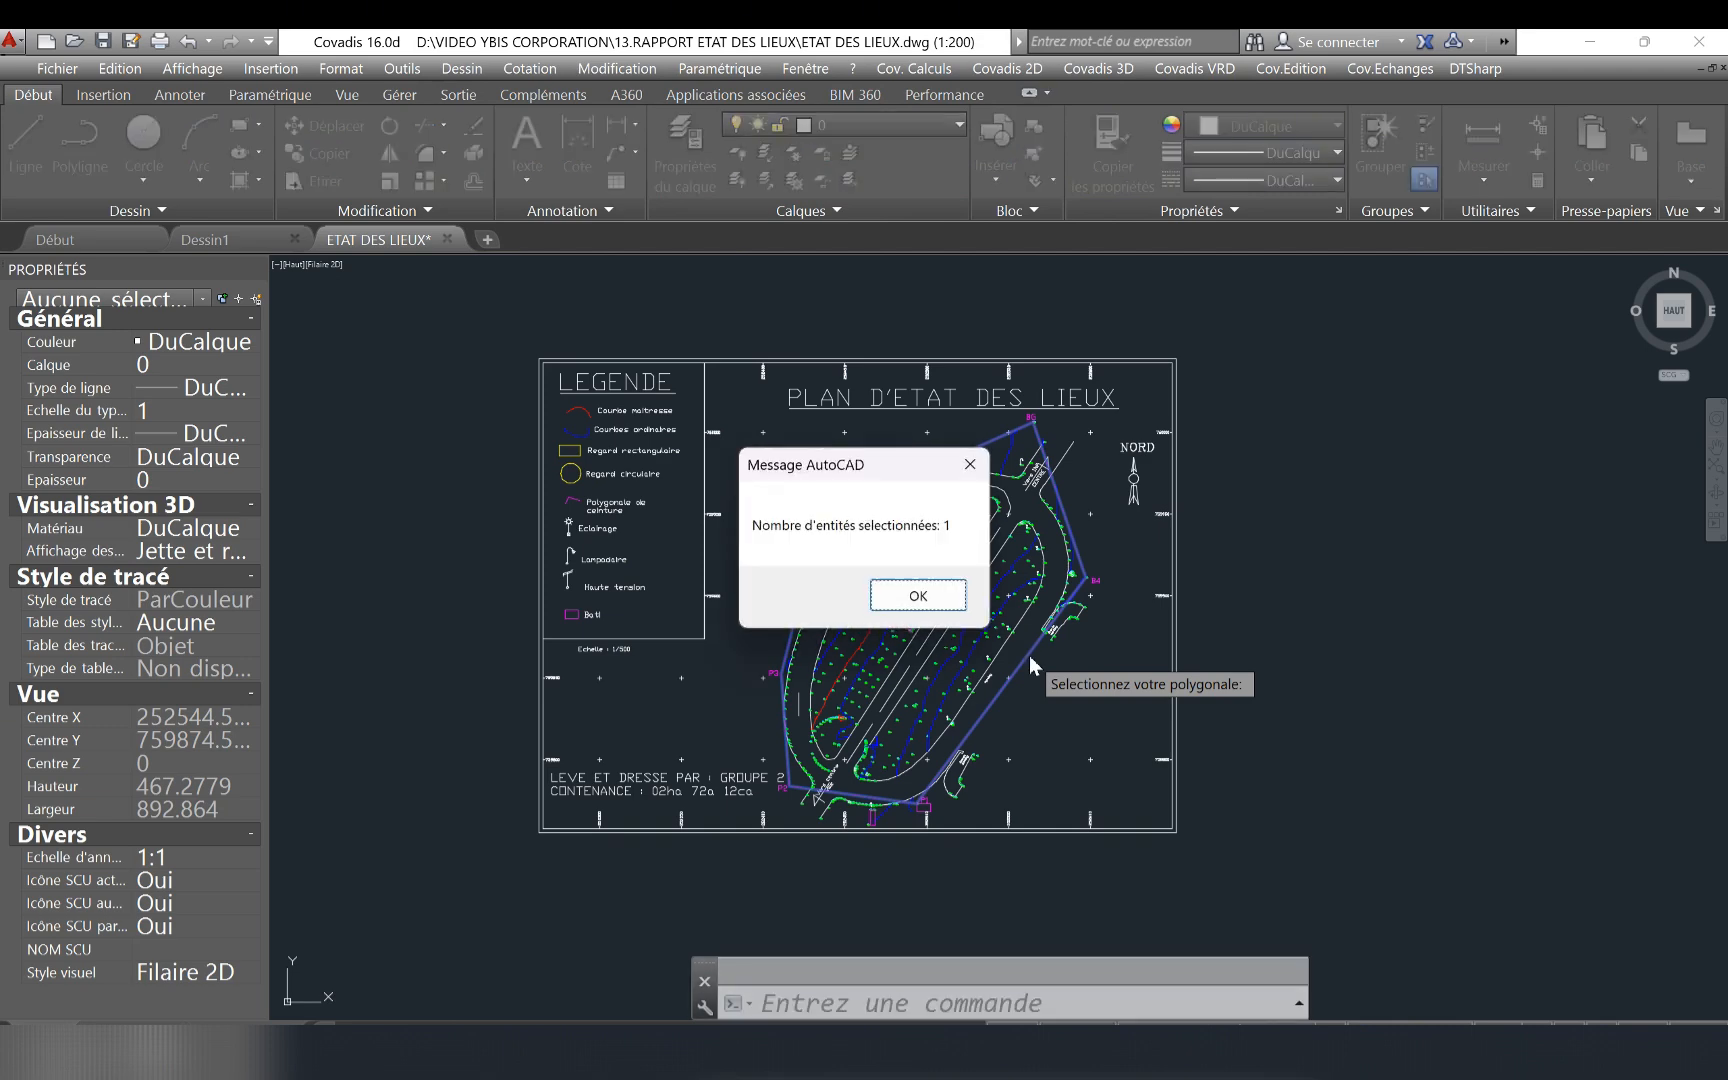
{"action": "left_click", "coordinate": [915, 597]}
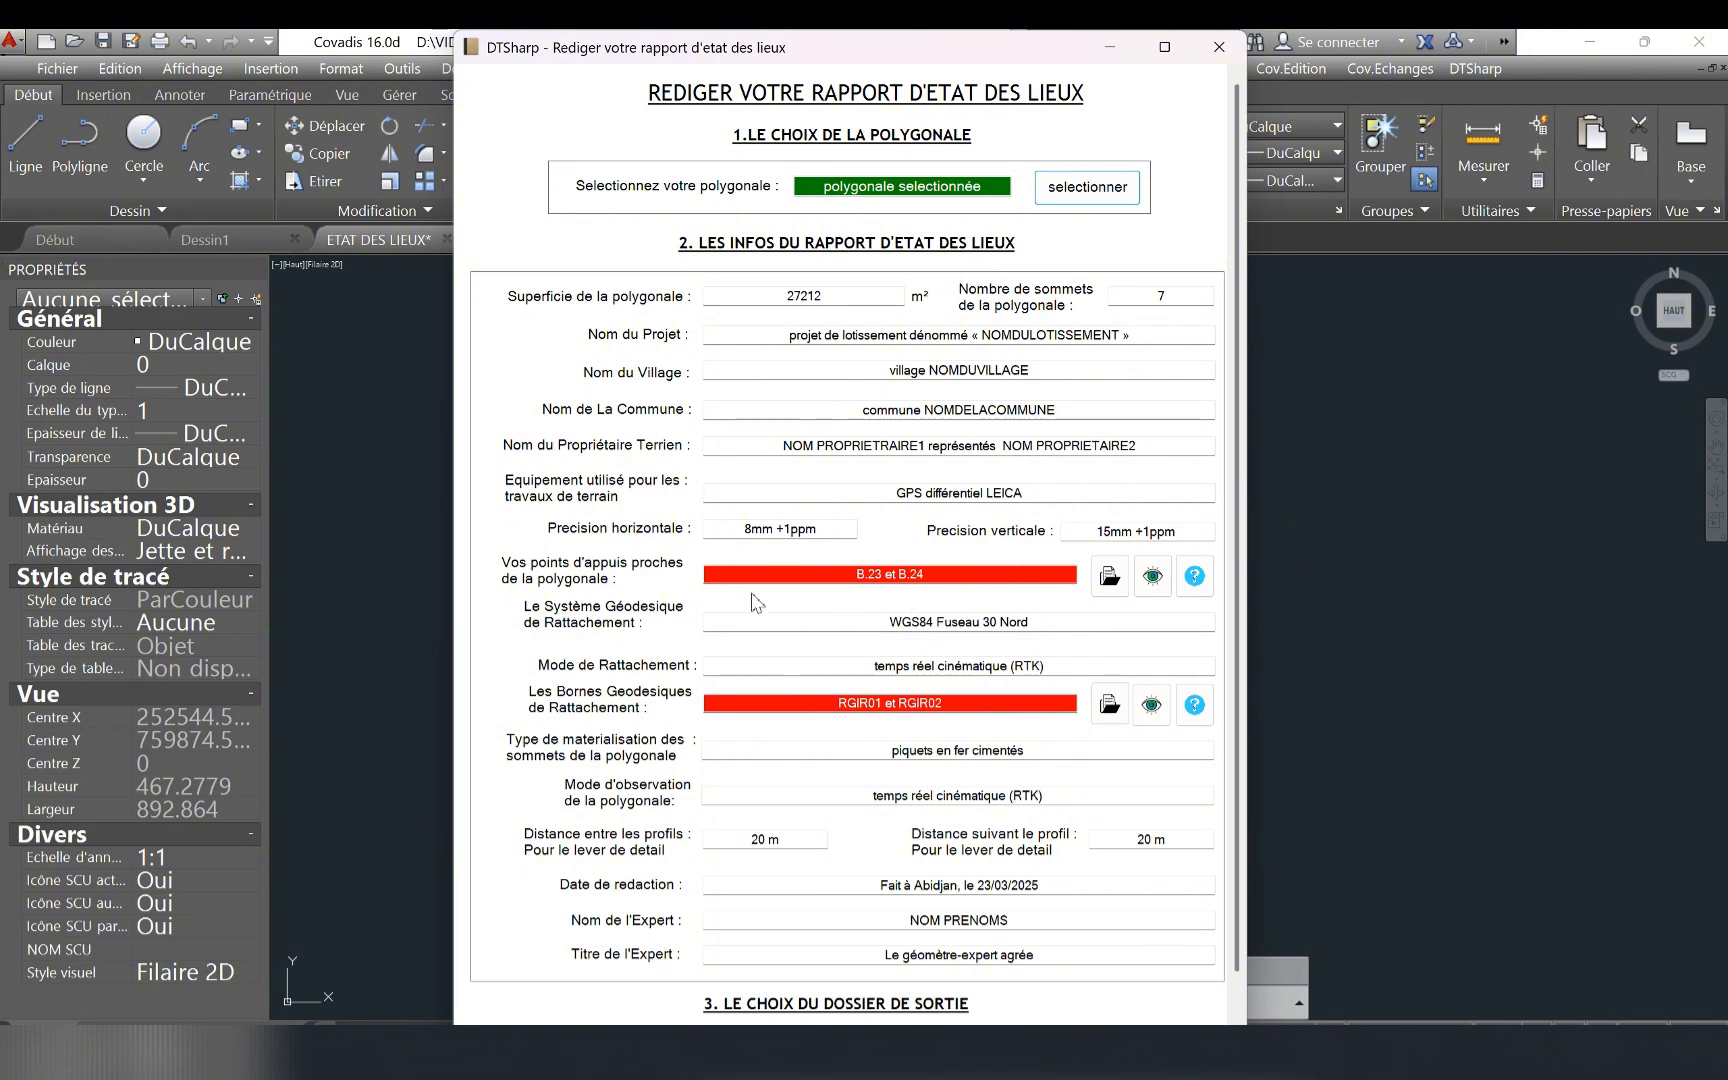
Try a polygon area of 11 m² in the report form and undo the entry.
{"action": "double_click", "coordinate": [847, 296]}
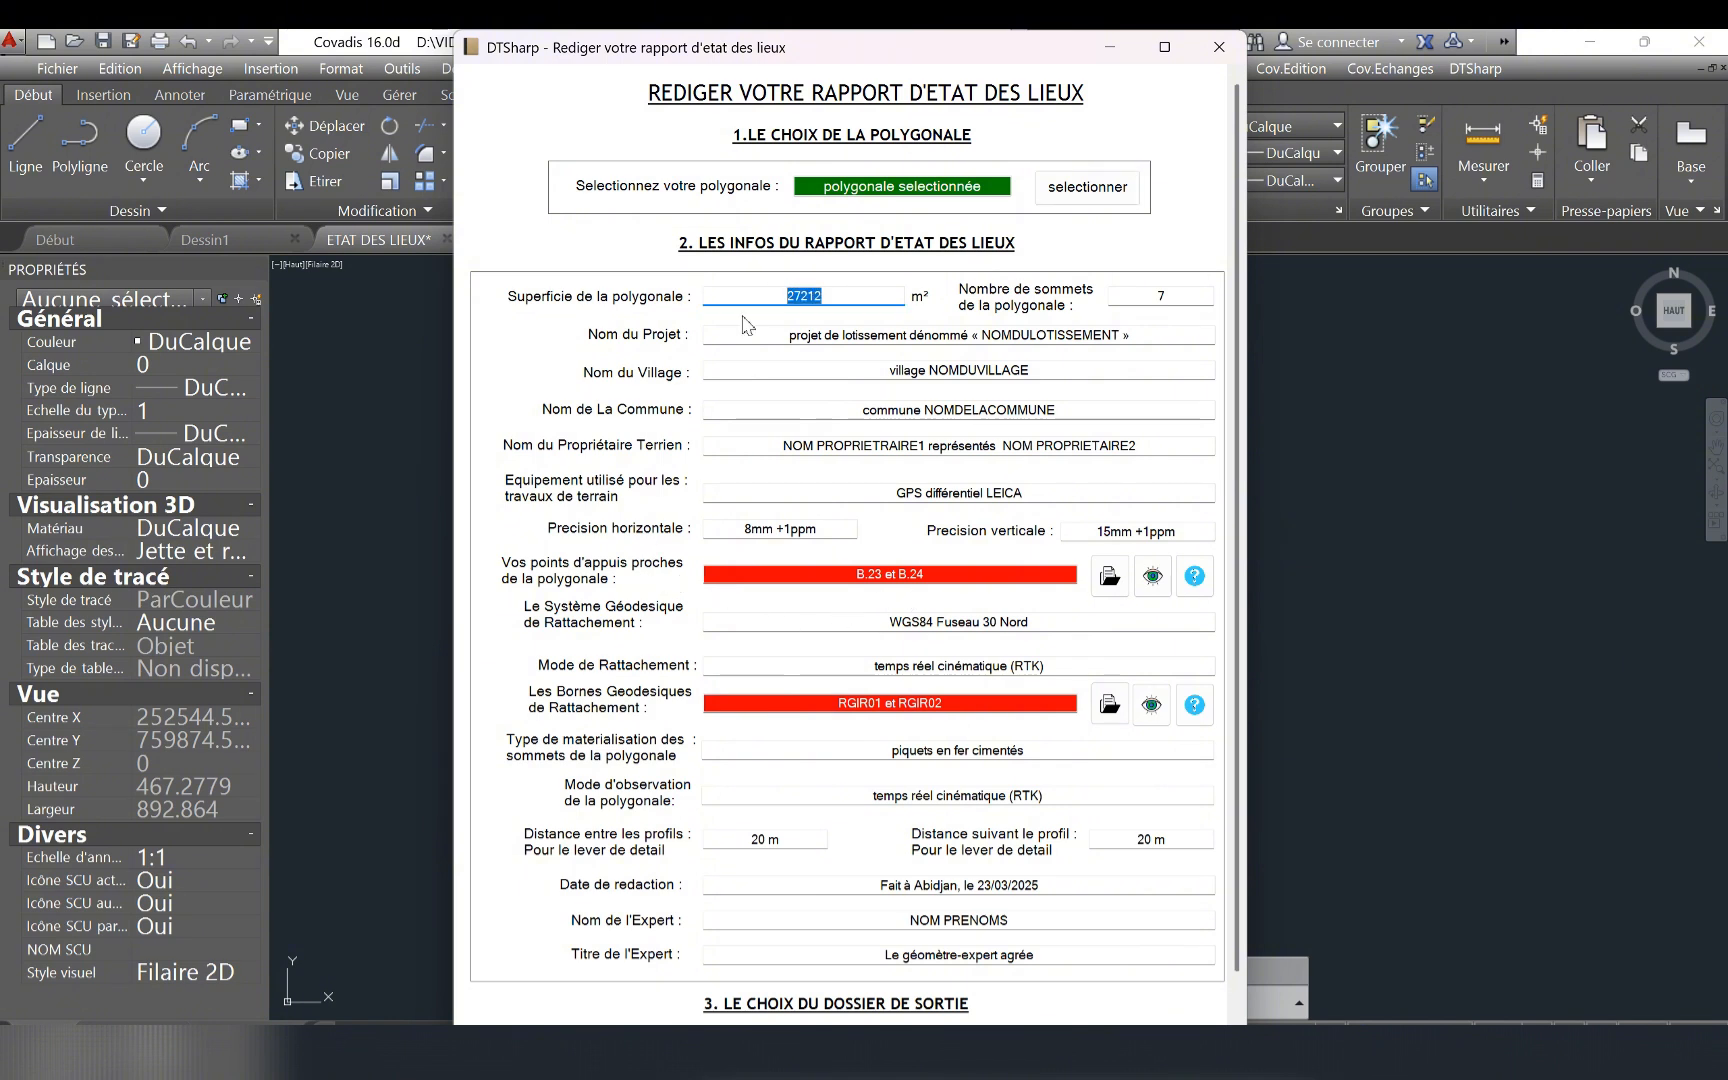
{"action": "double_click", "coordinate": [1183, 297]}
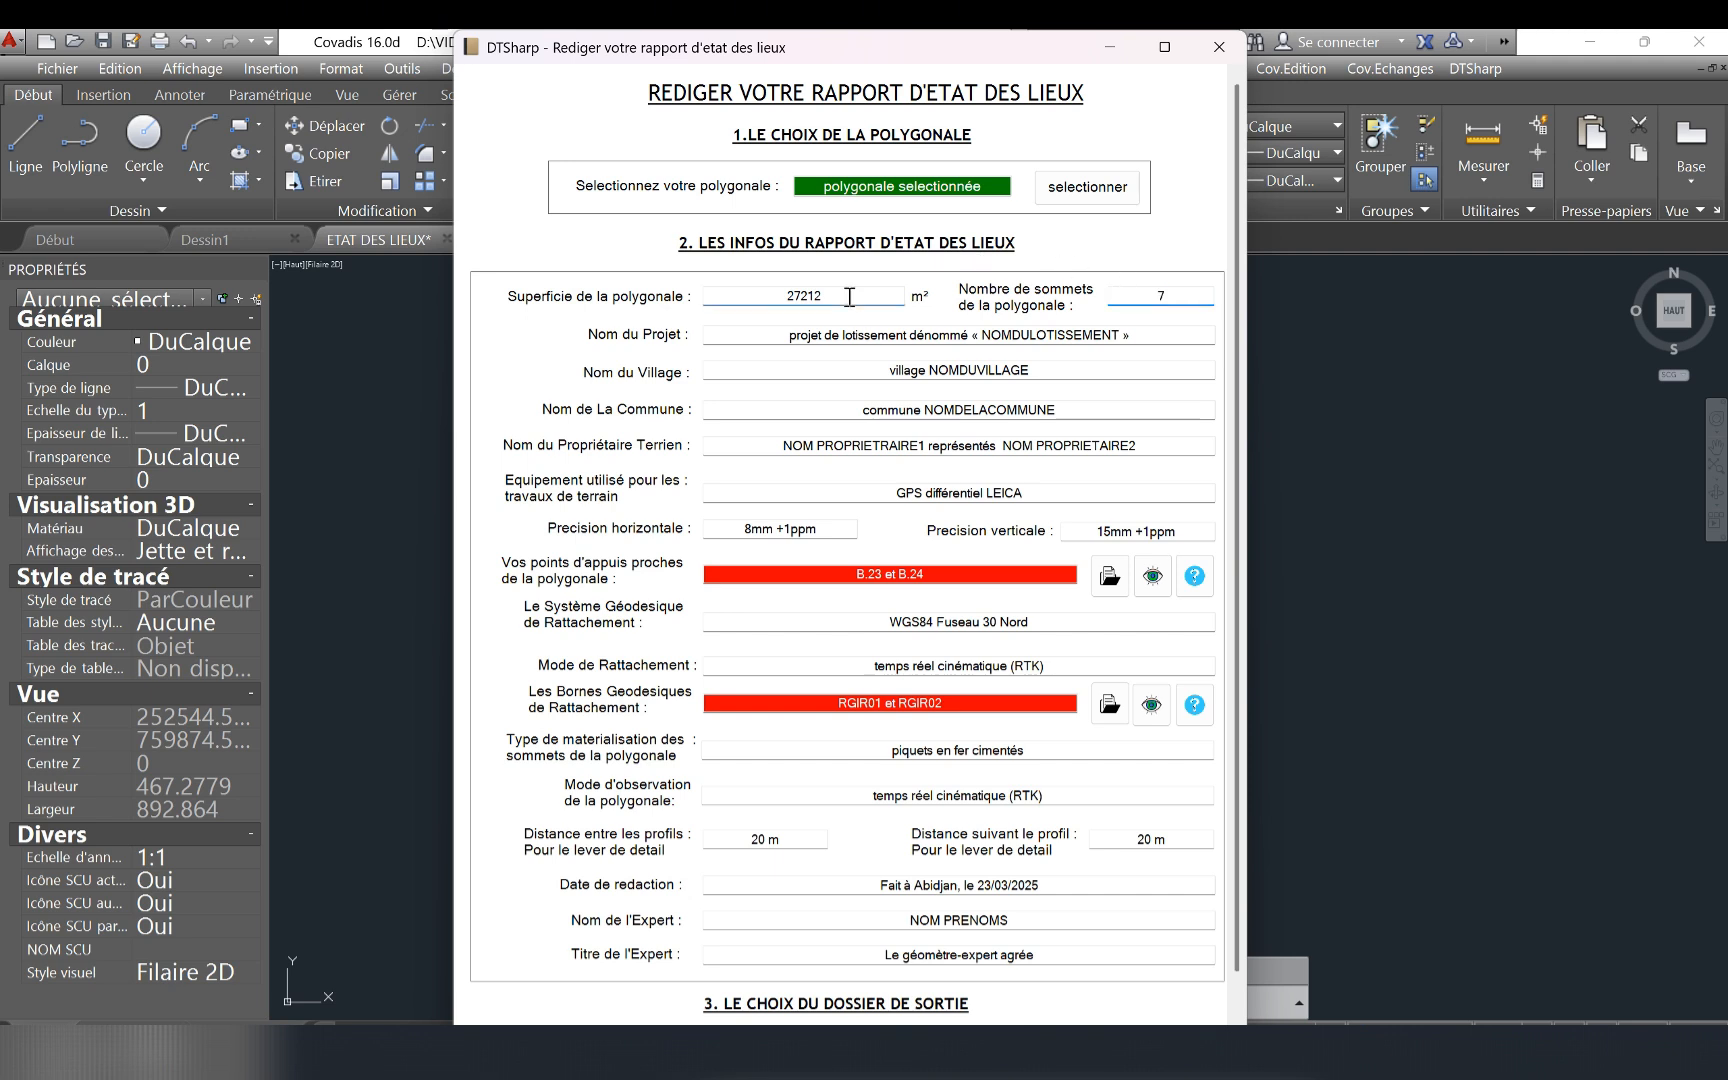
{"action": "double_click", "coordinate": [741, 295]}
{"action": "type", "text": "11"}
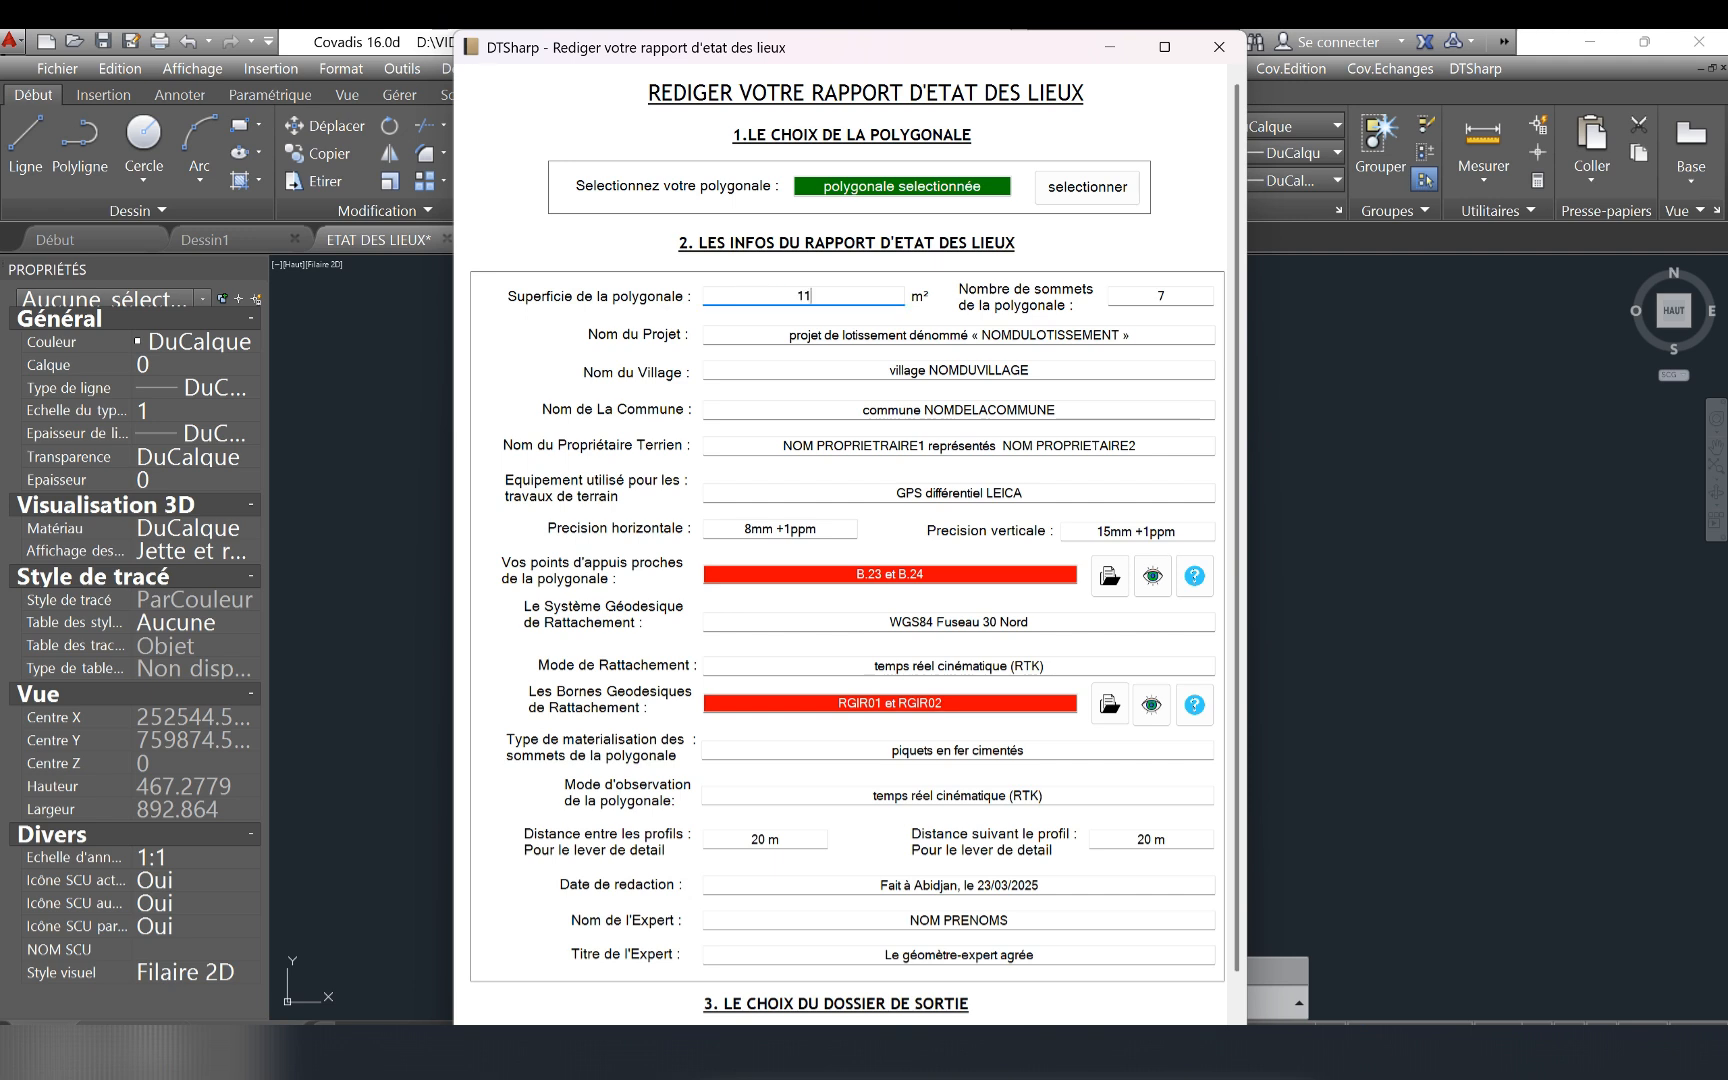
{"action": "key", "text": "ctrl+z"}
{"action": "left_click", "coordinate": [879, 298]}
Review the report's project, village, commune, landowner, survey equipment, and horizontal and vertical precision entries.
{"action": "left_click", "coordinate": [1142, 340]}
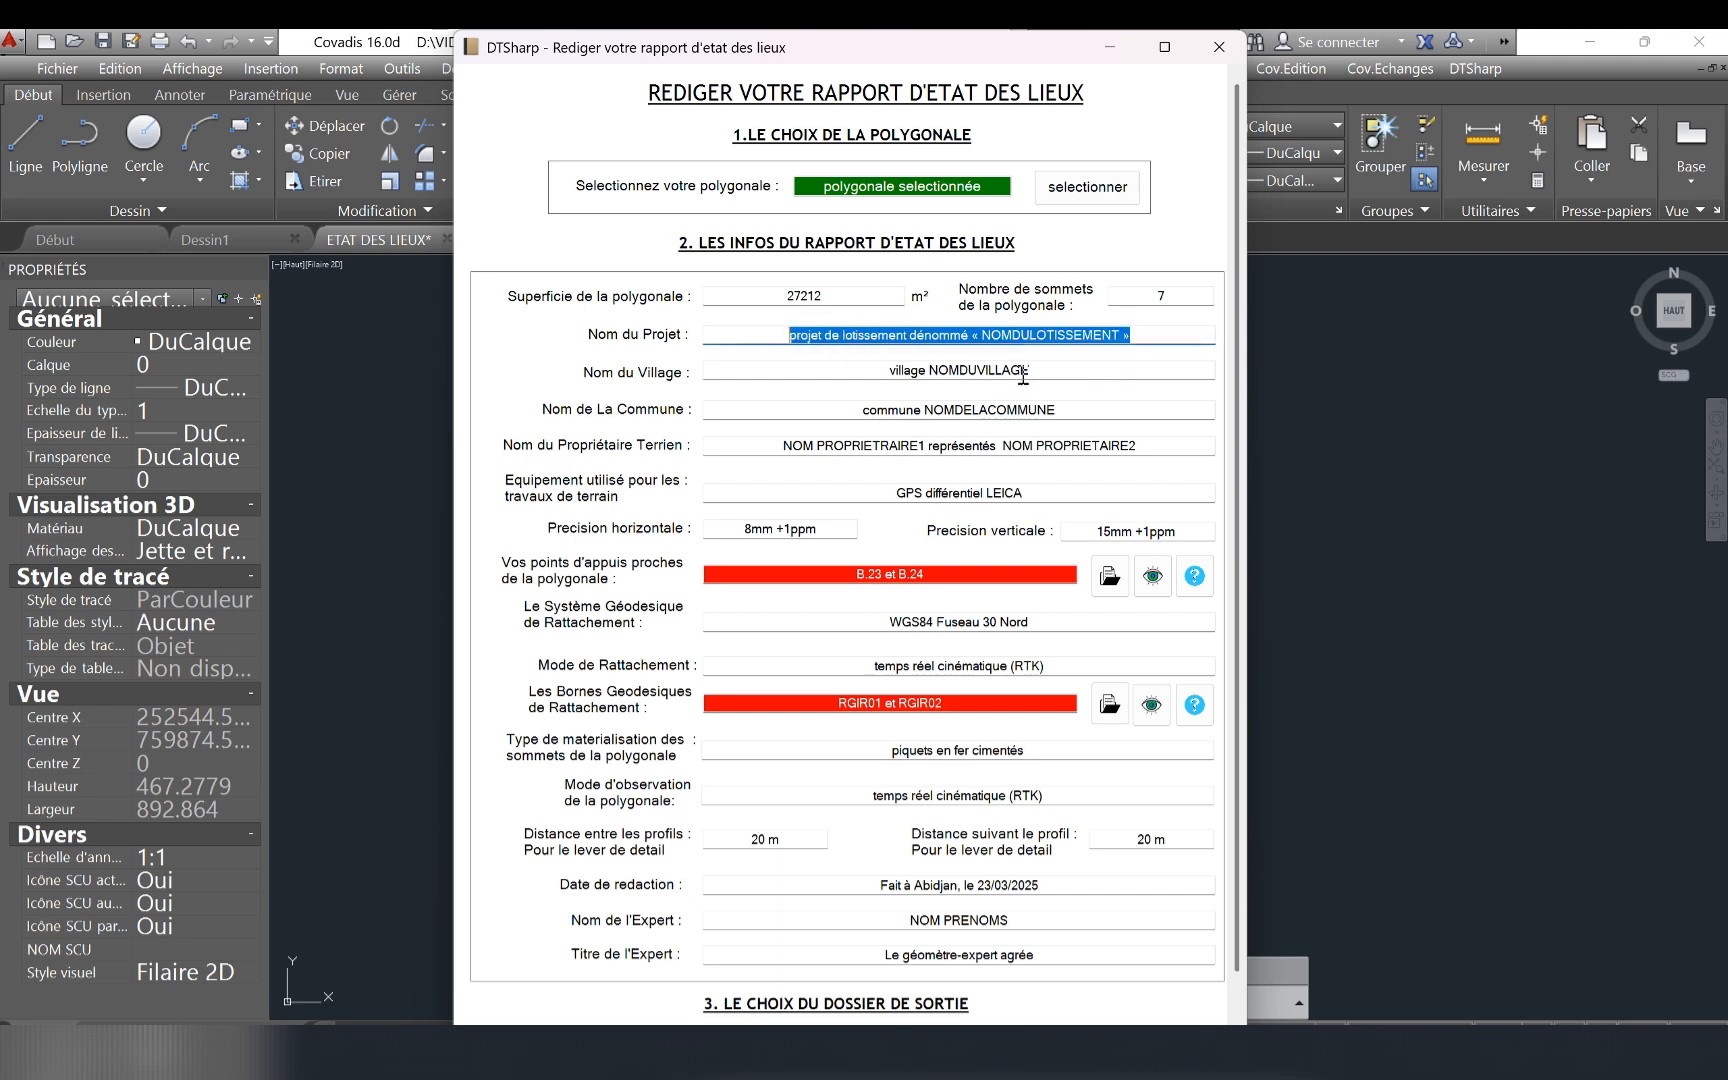
{"action": "left_click", "coordinate": [850, 372]}
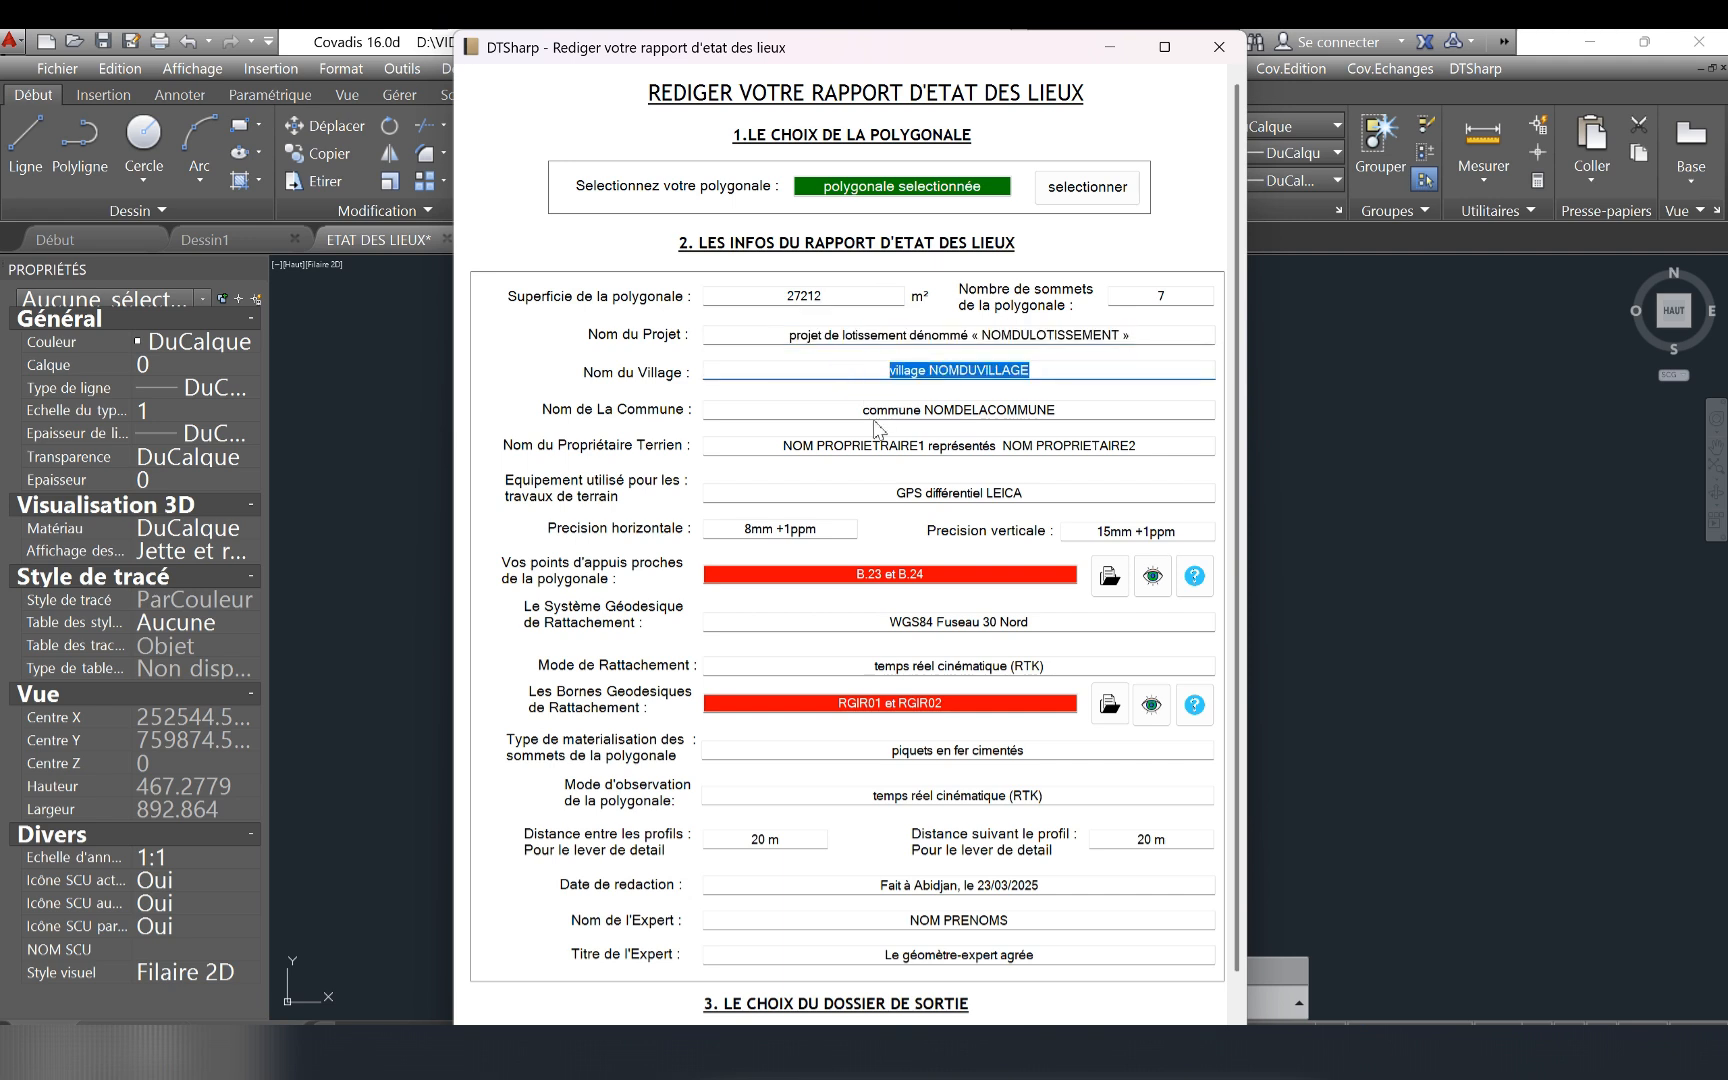
{"action": "left_click", "coordinate": [1072, 410]}
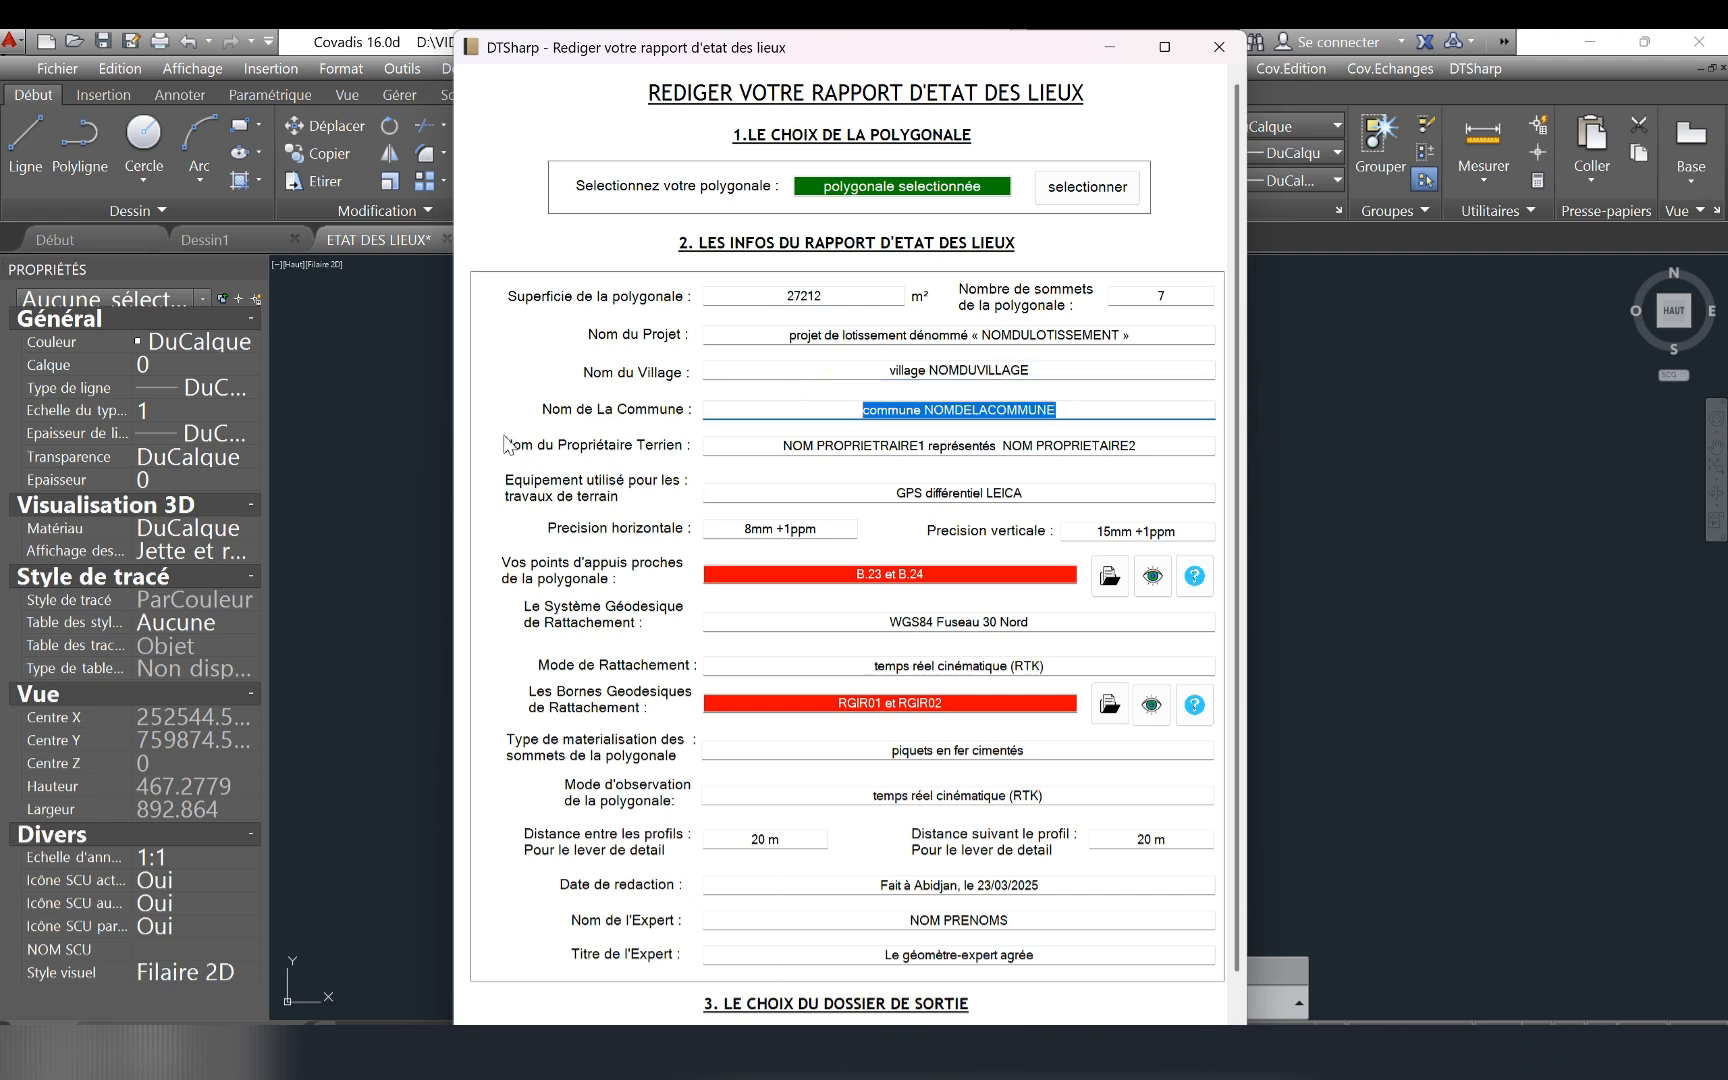
{"action": "left_click", "coordinate": [1149, 445]}
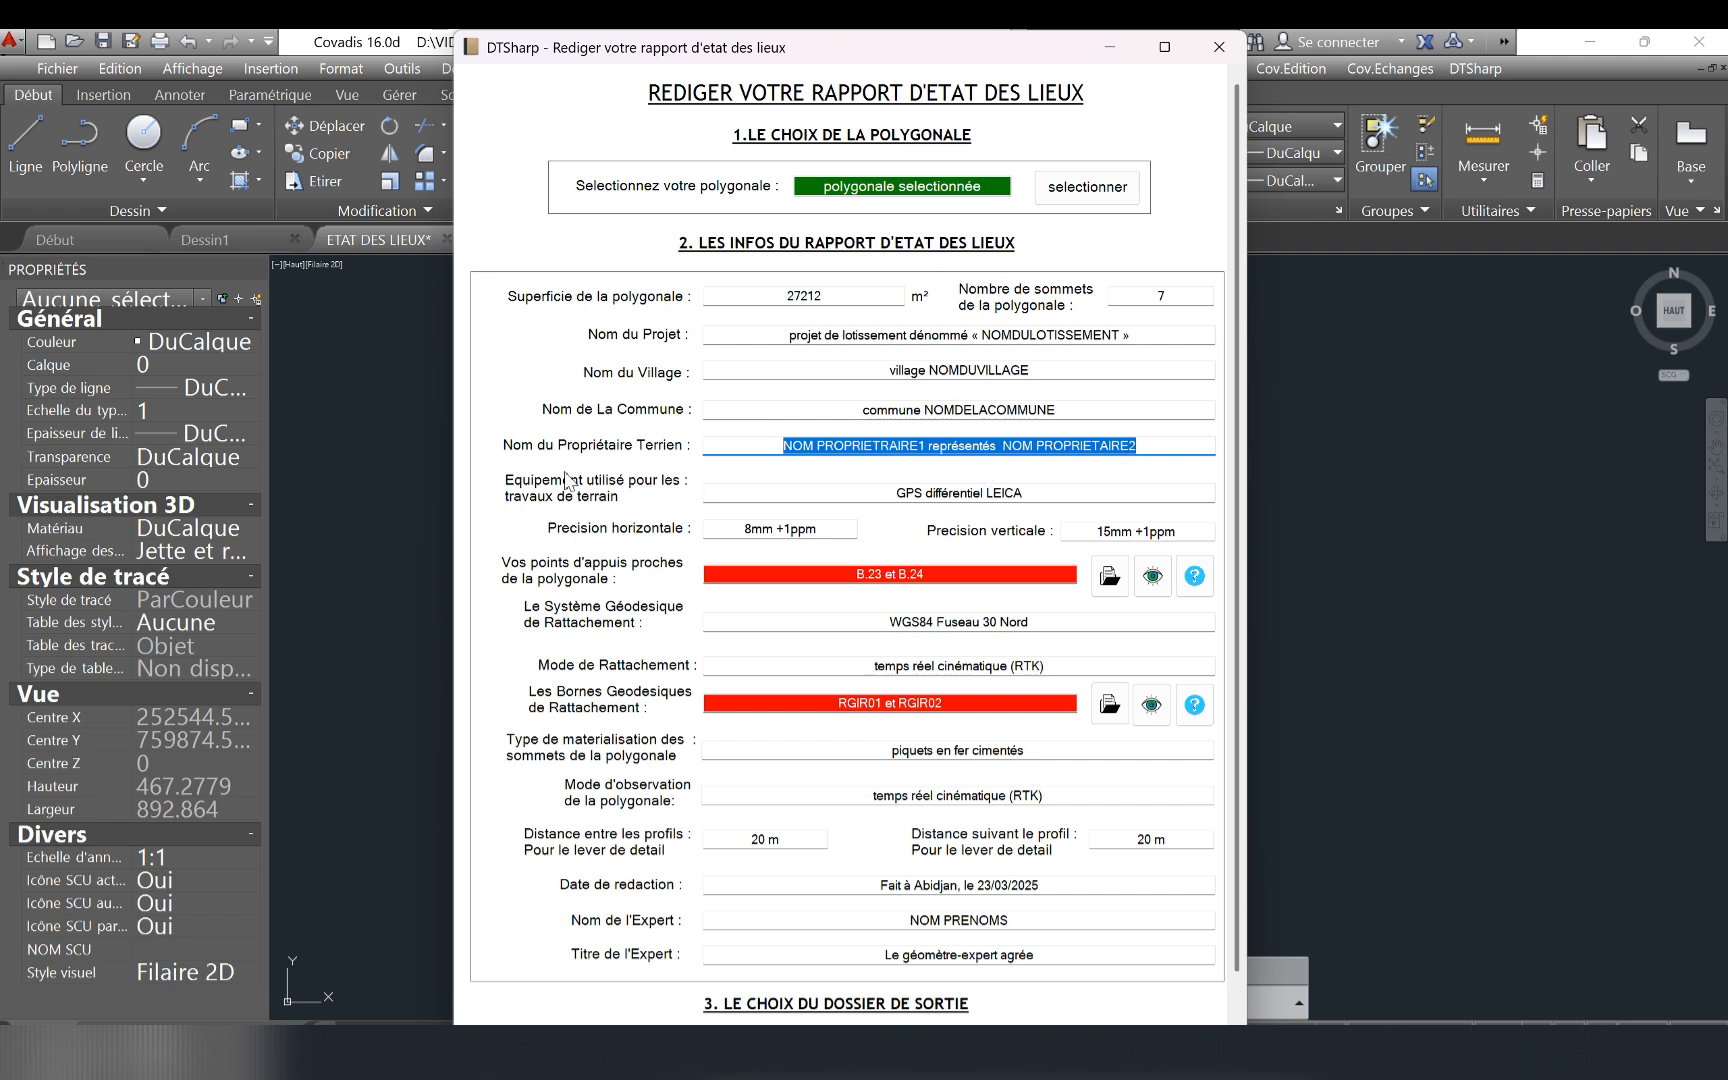
{"action": "left_click", "coordinate": [1055, 495]}
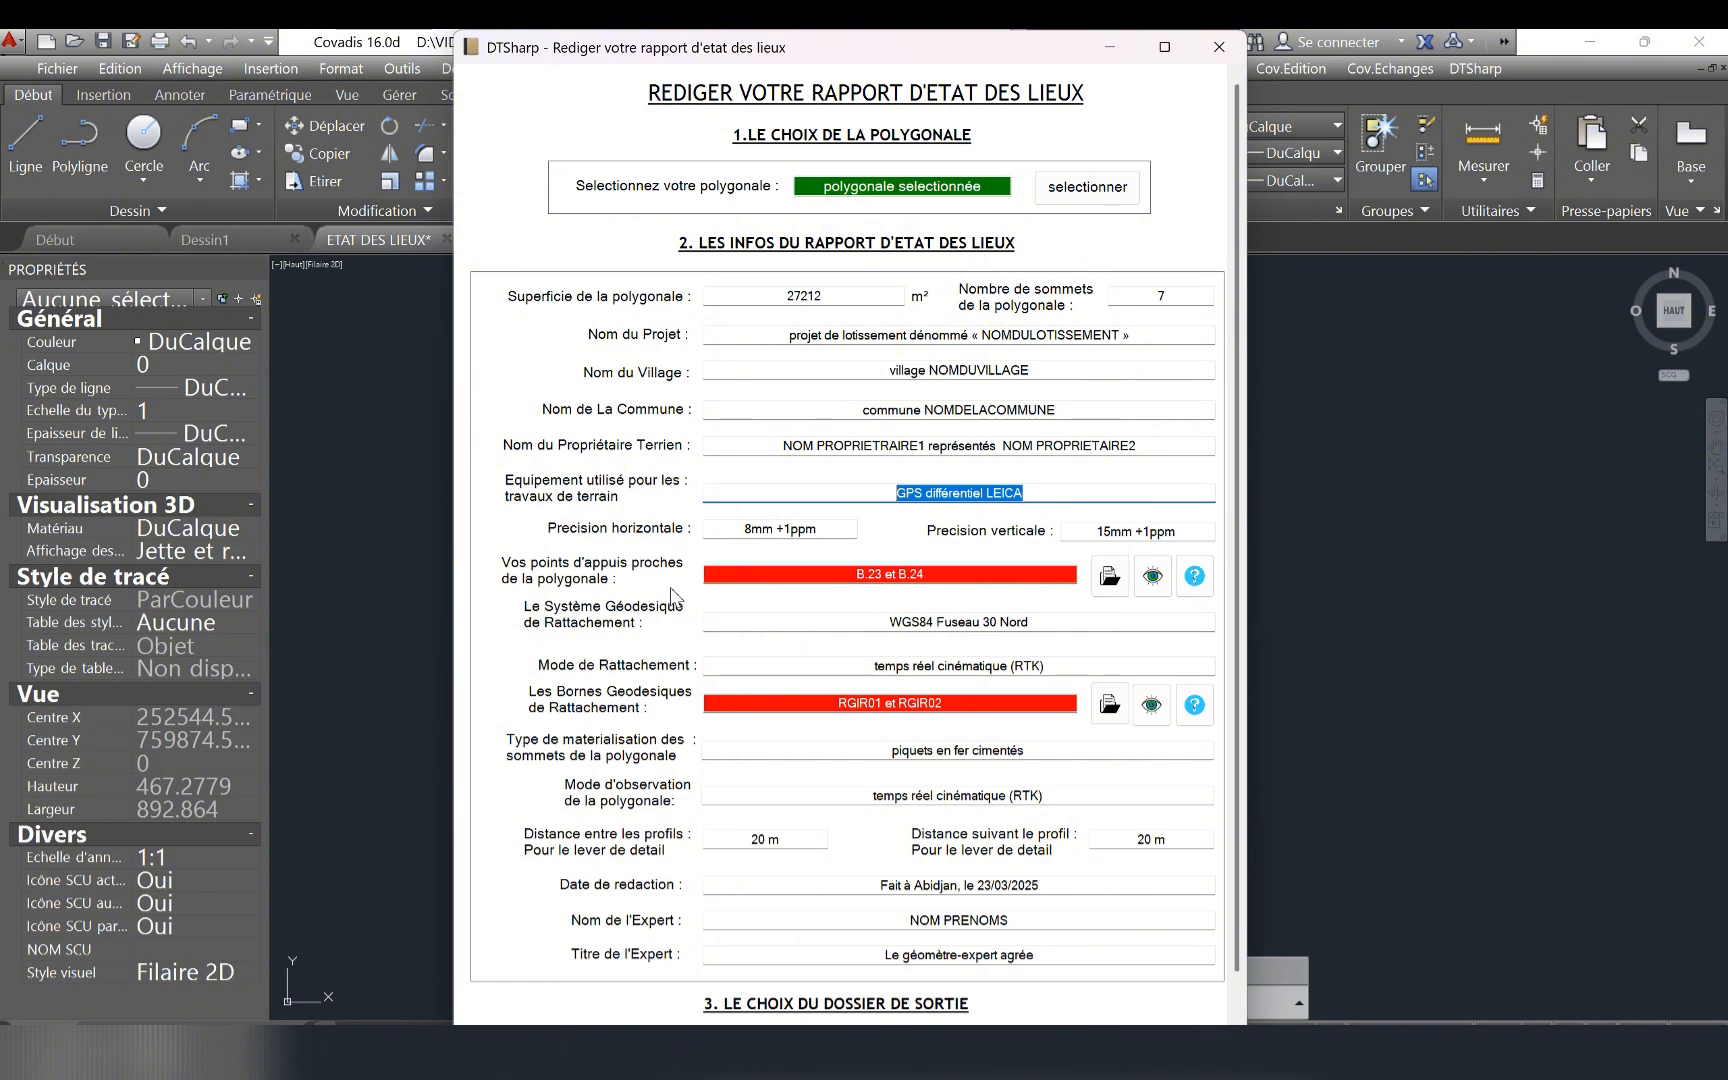
{"action": "left_click", "coordinate": [822, 529]}
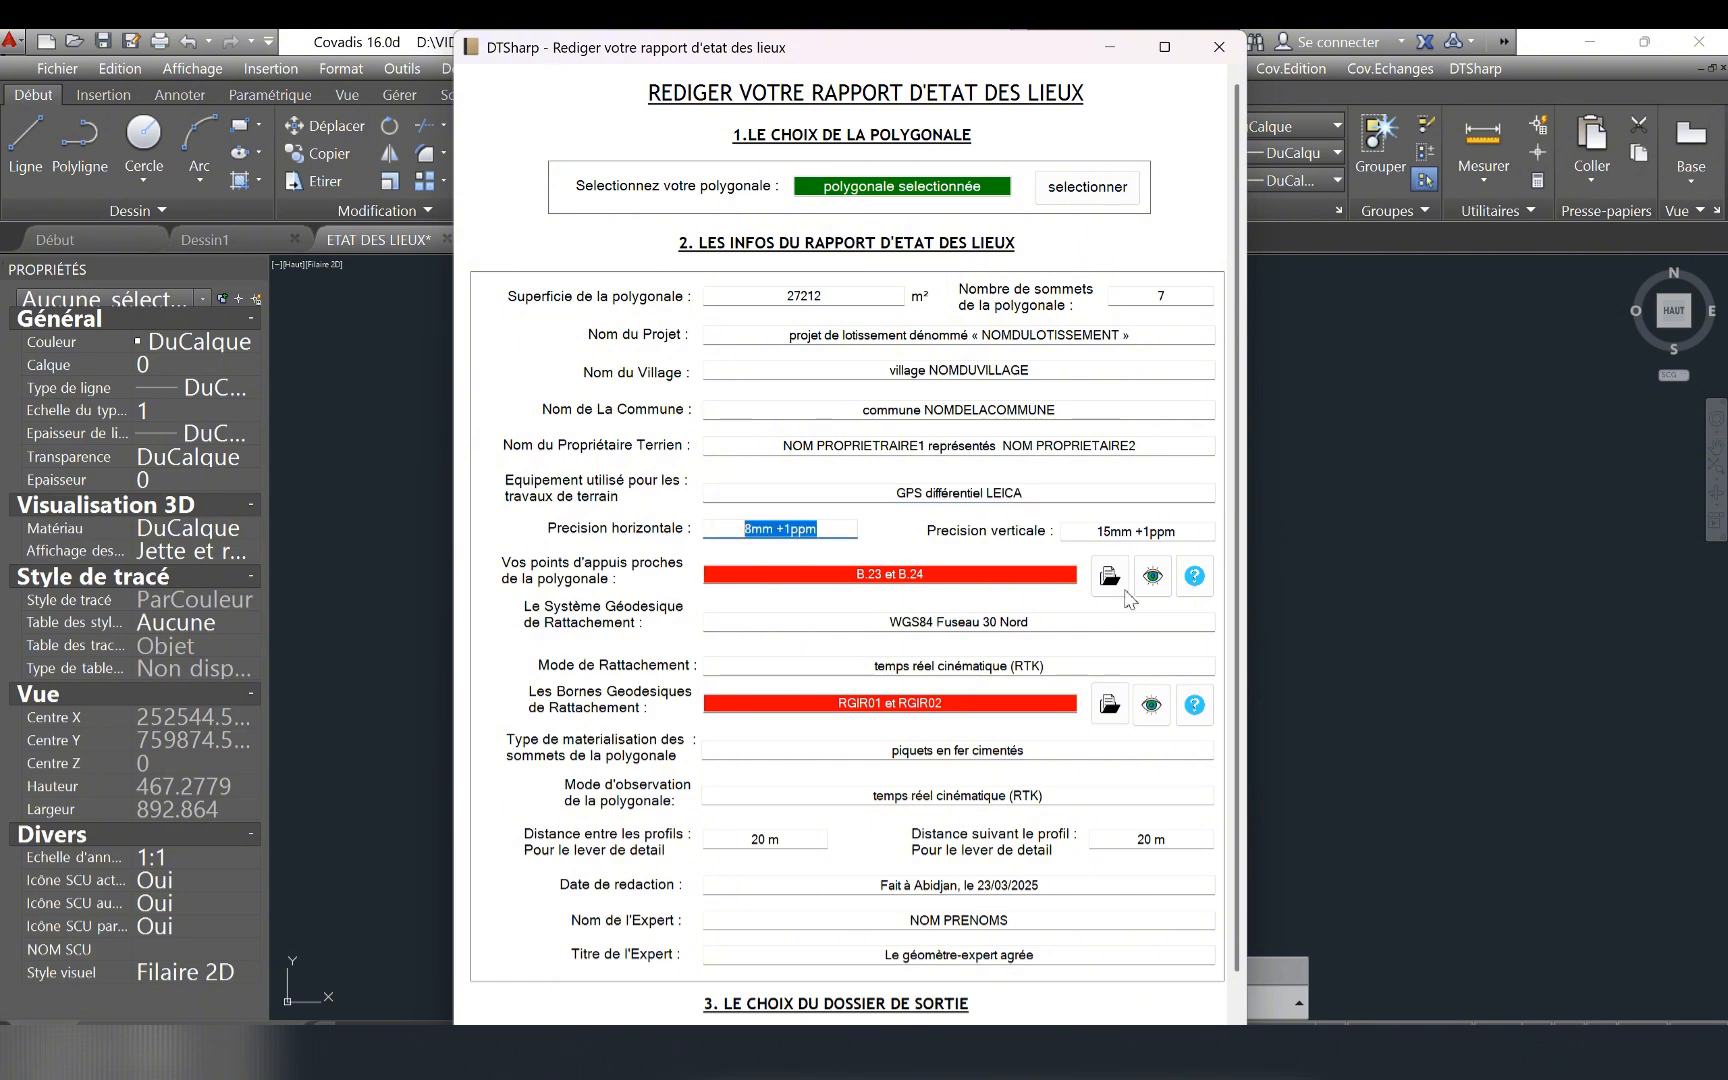
{"action": "left_click", "coordinate": [1190, 532]}
{"action": "left_click_drag", "start_coordinate": [1190, 532], "coordinate": [1062, 540]}
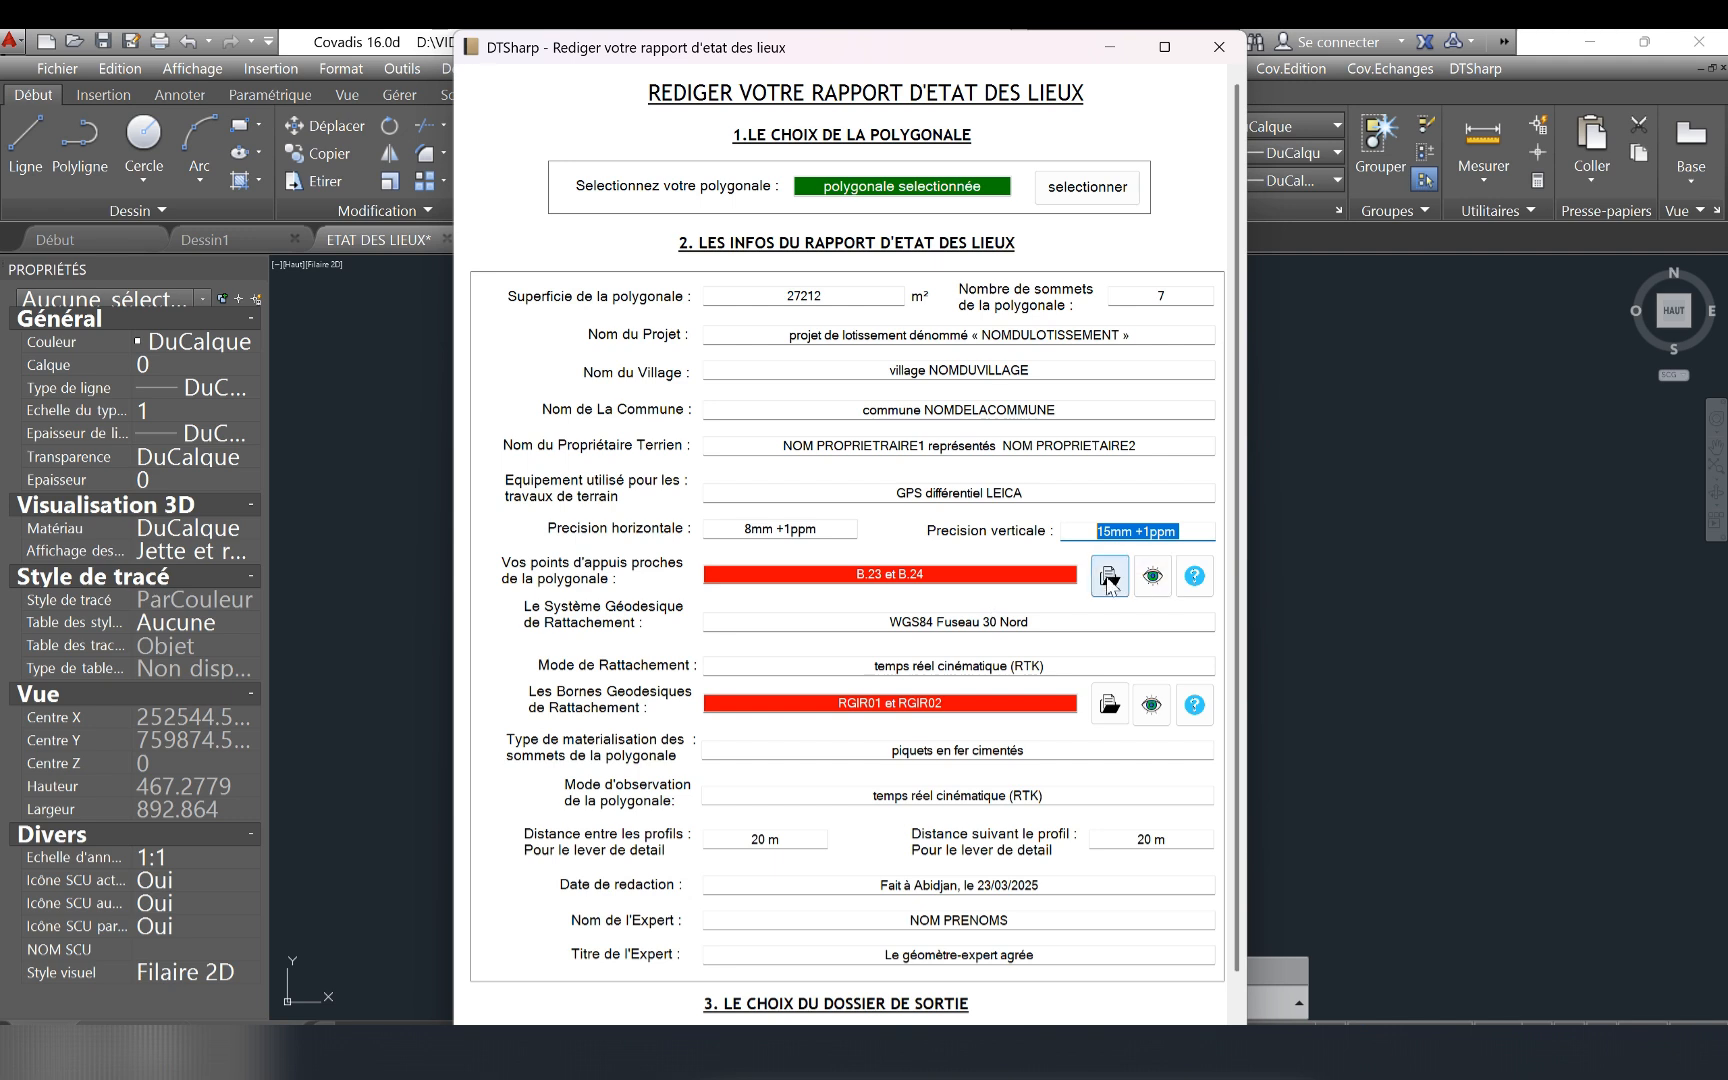
Check the required text file format and load Points Appuis - EtatDesLieux as the support points near the polygon.
{"action": "left_click", "coordinate": [1194, 575]}
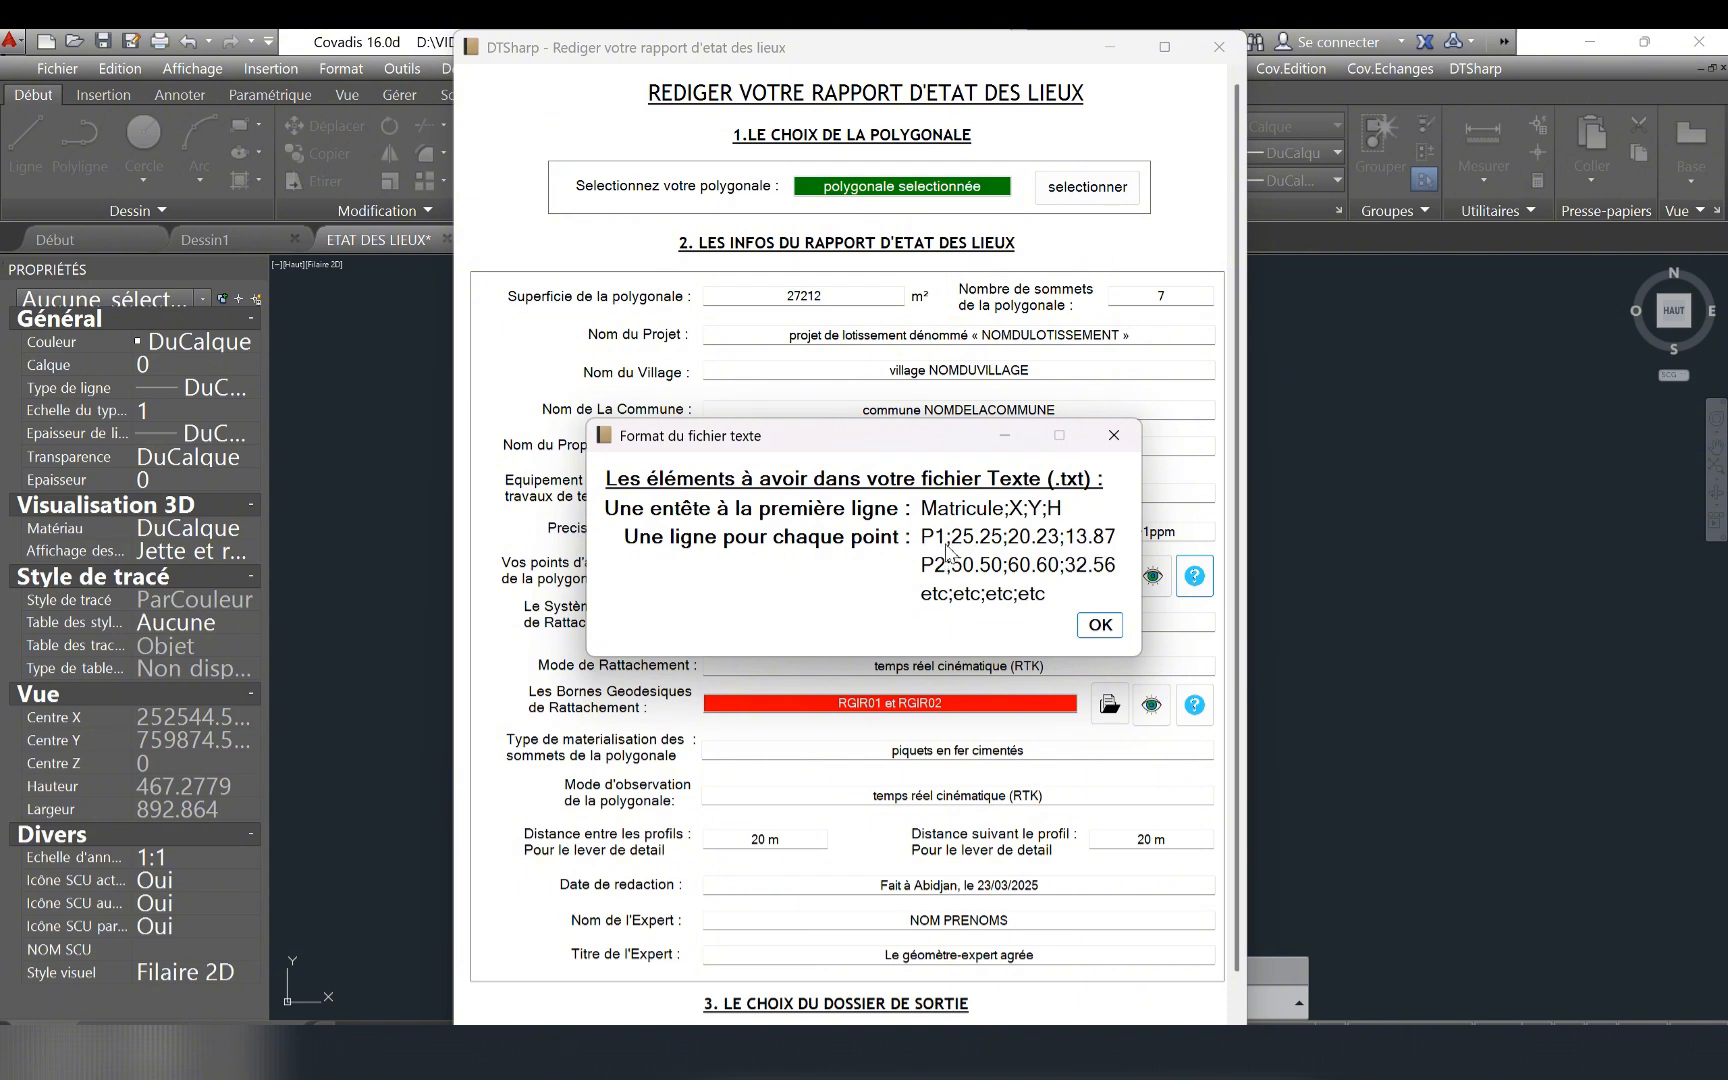
{"action": "left_click", "coordinate": [1100, 627]}
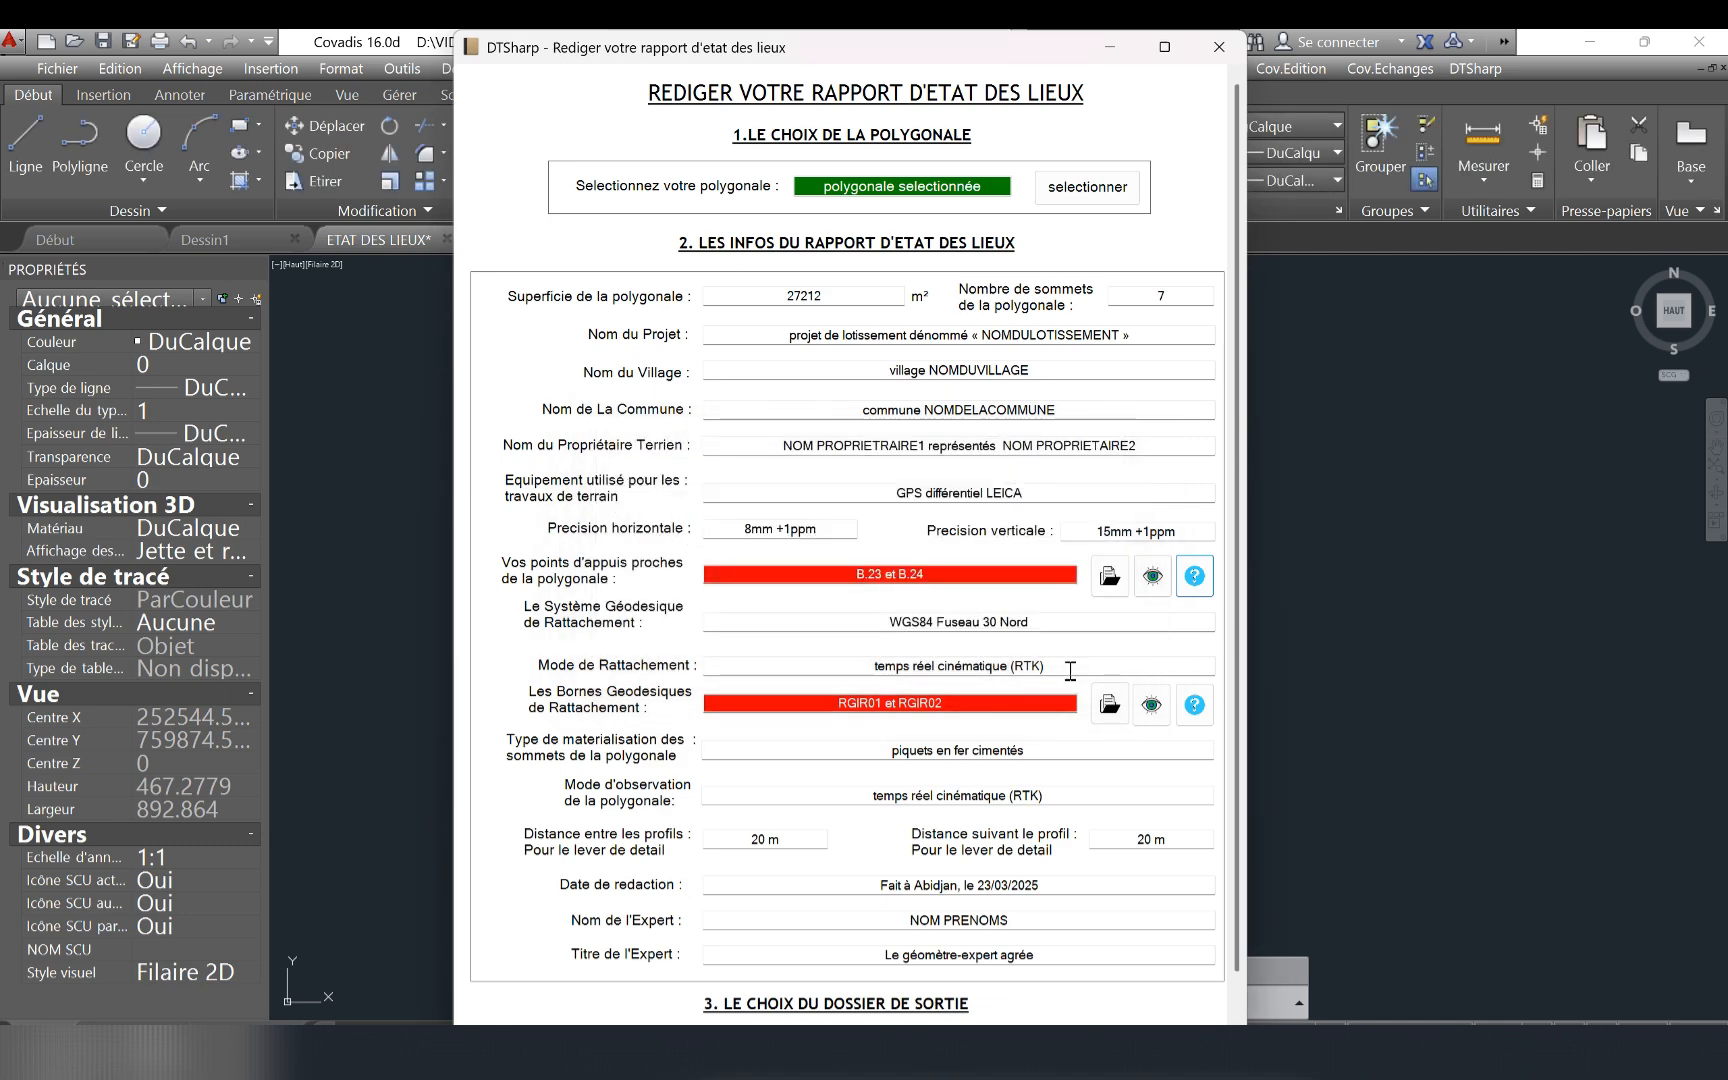
{"action": "left_click", "coordinate": [1110, 585]}
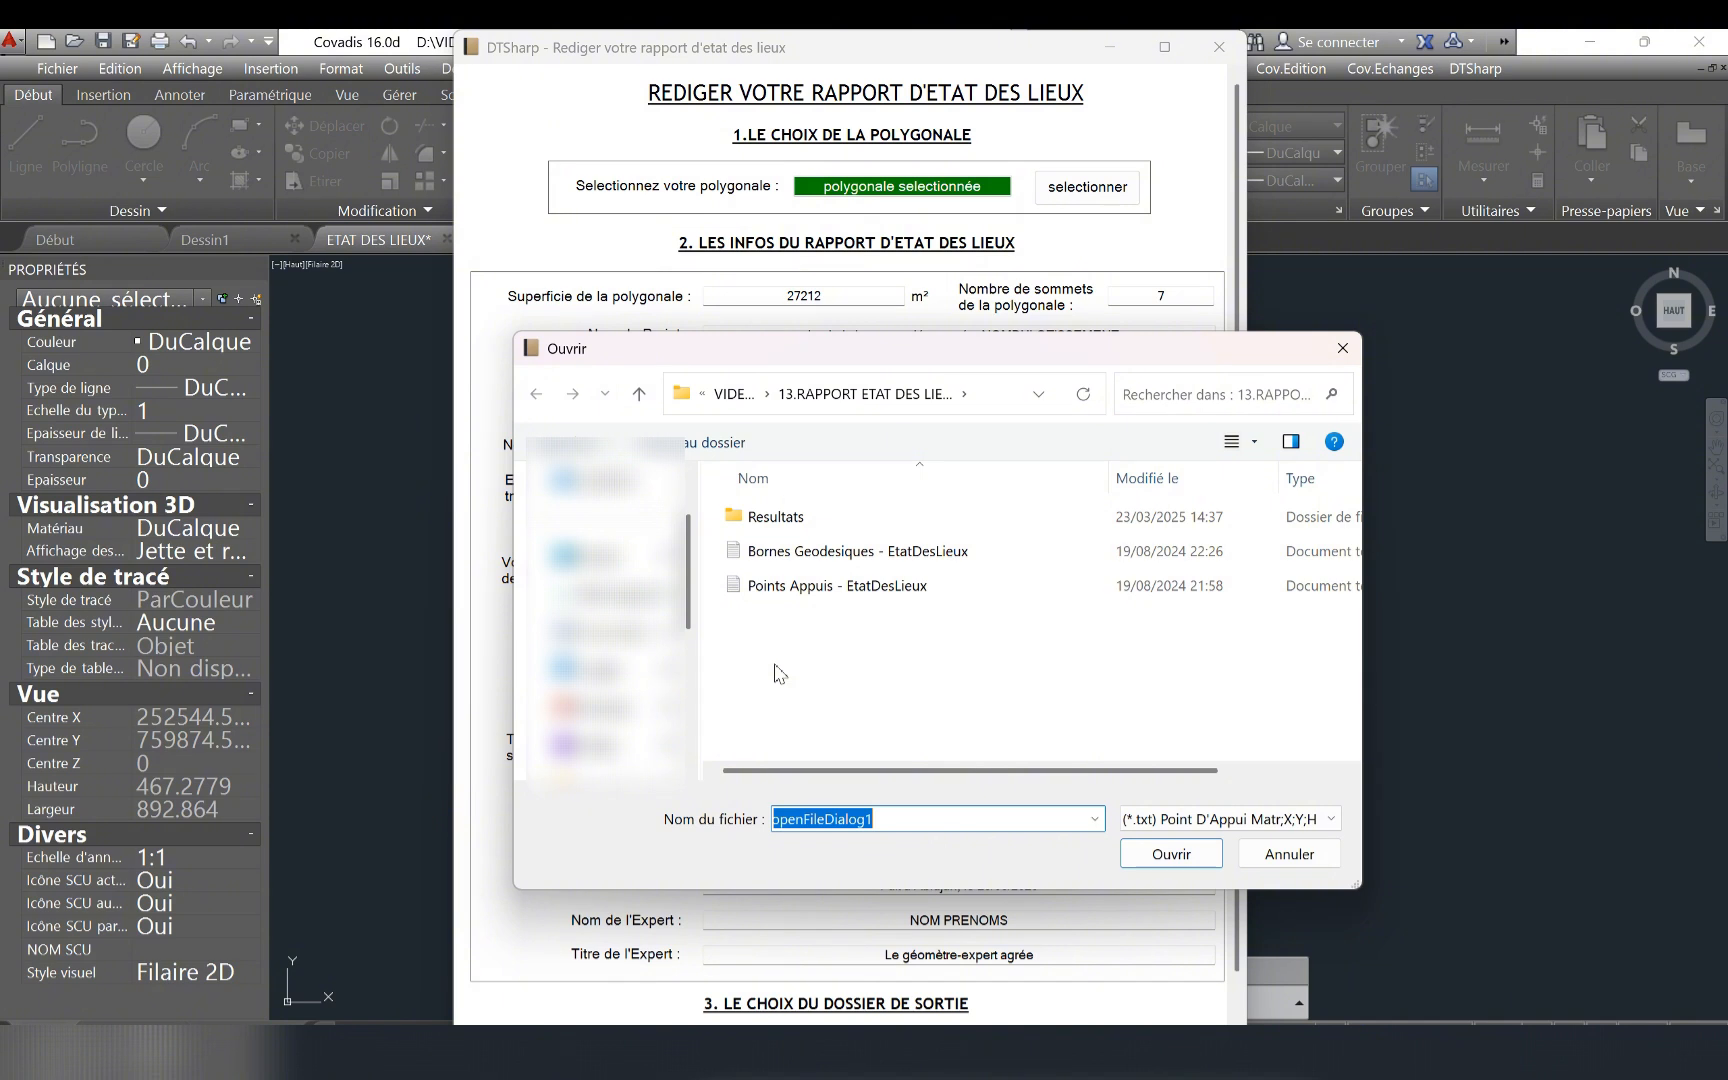
{"action": "left_click", "coordinate": [820, 600]}
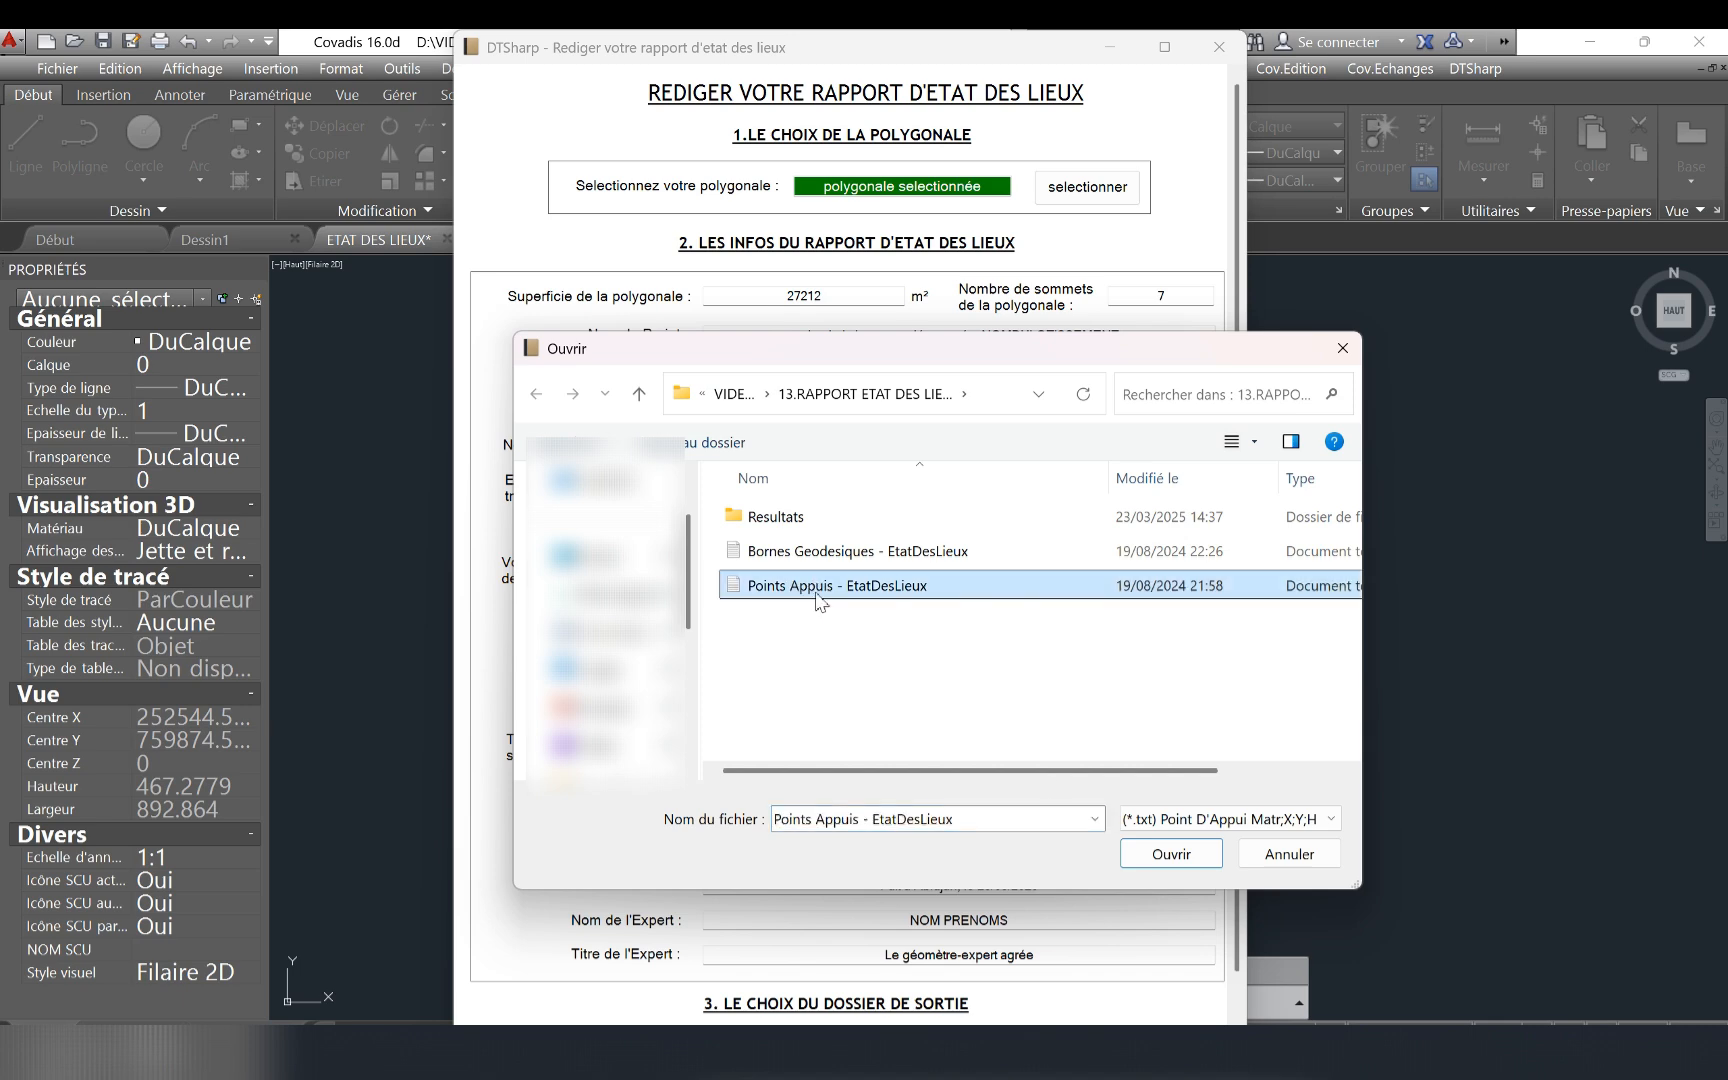
{"action": "left_click", "coordinate": [1178, 858]}
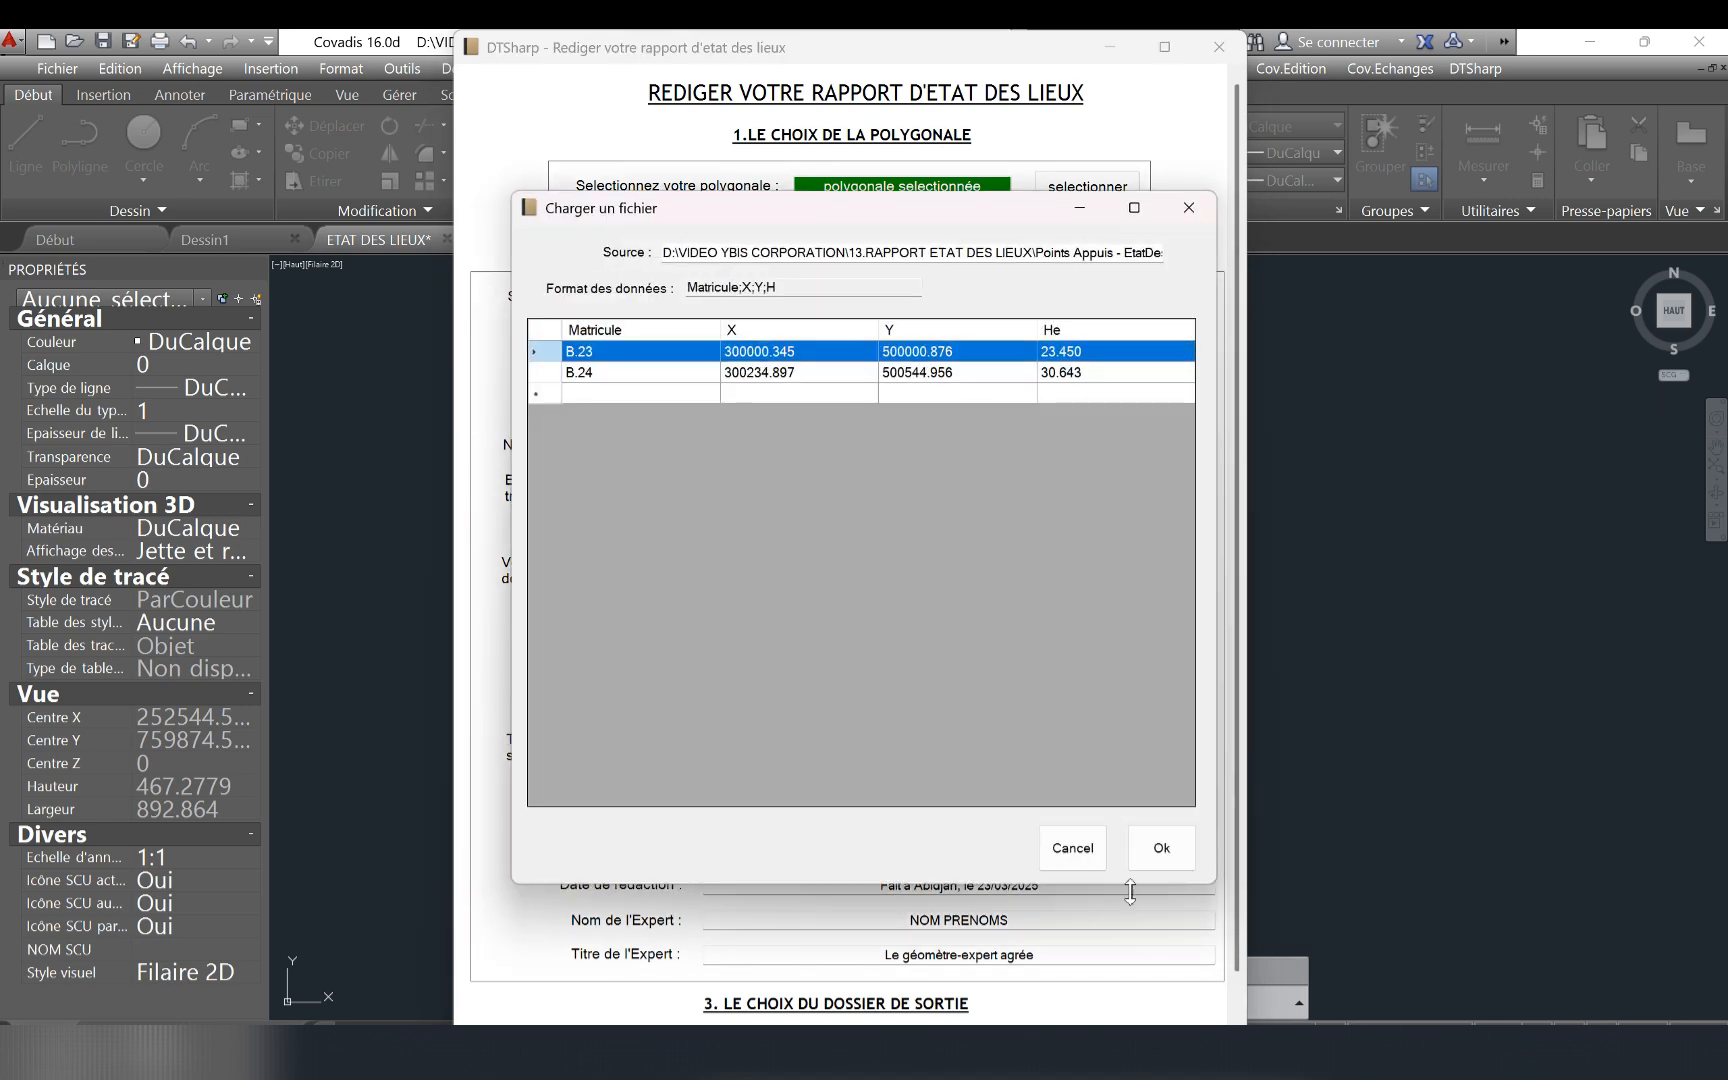
{"action": "left_click", "coordinate": [613, 378]}
{"action": "left_click", "coordinate": [613, 355]}
{"action": "left_click", "coordinate": [600, 355]}
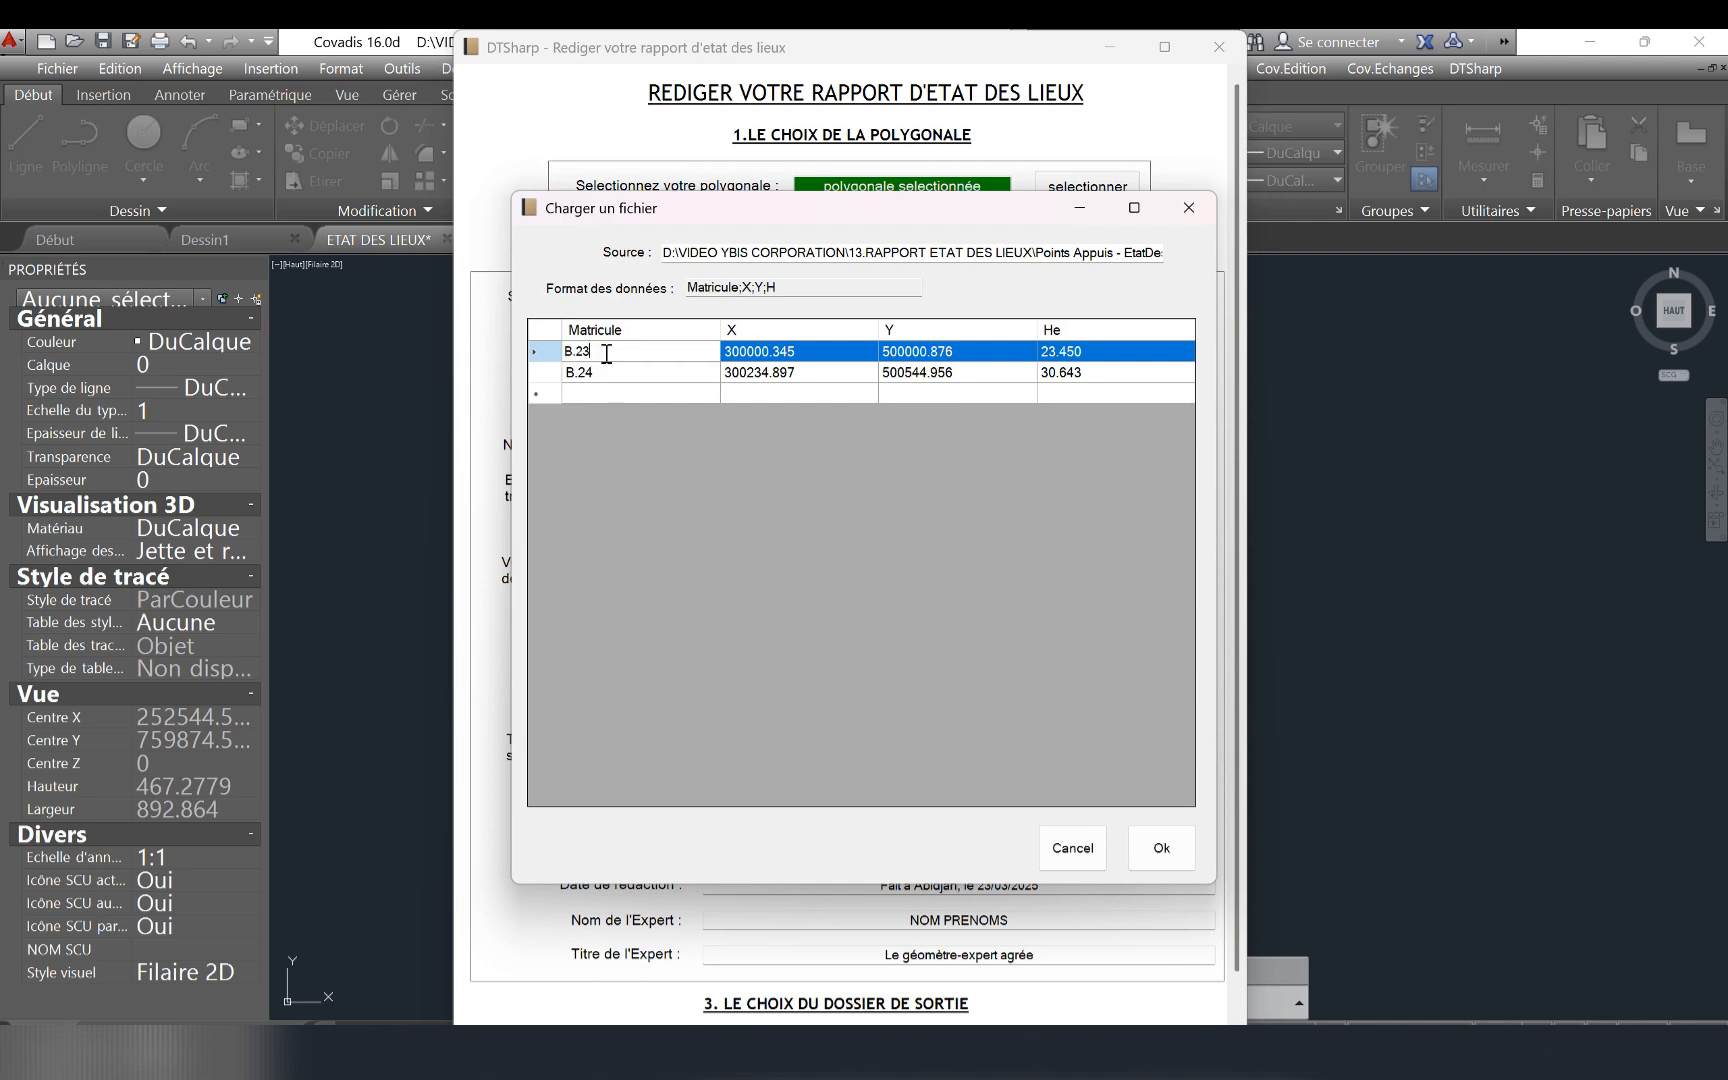
{"action": "left_click", "coordinate": [620, 378]}
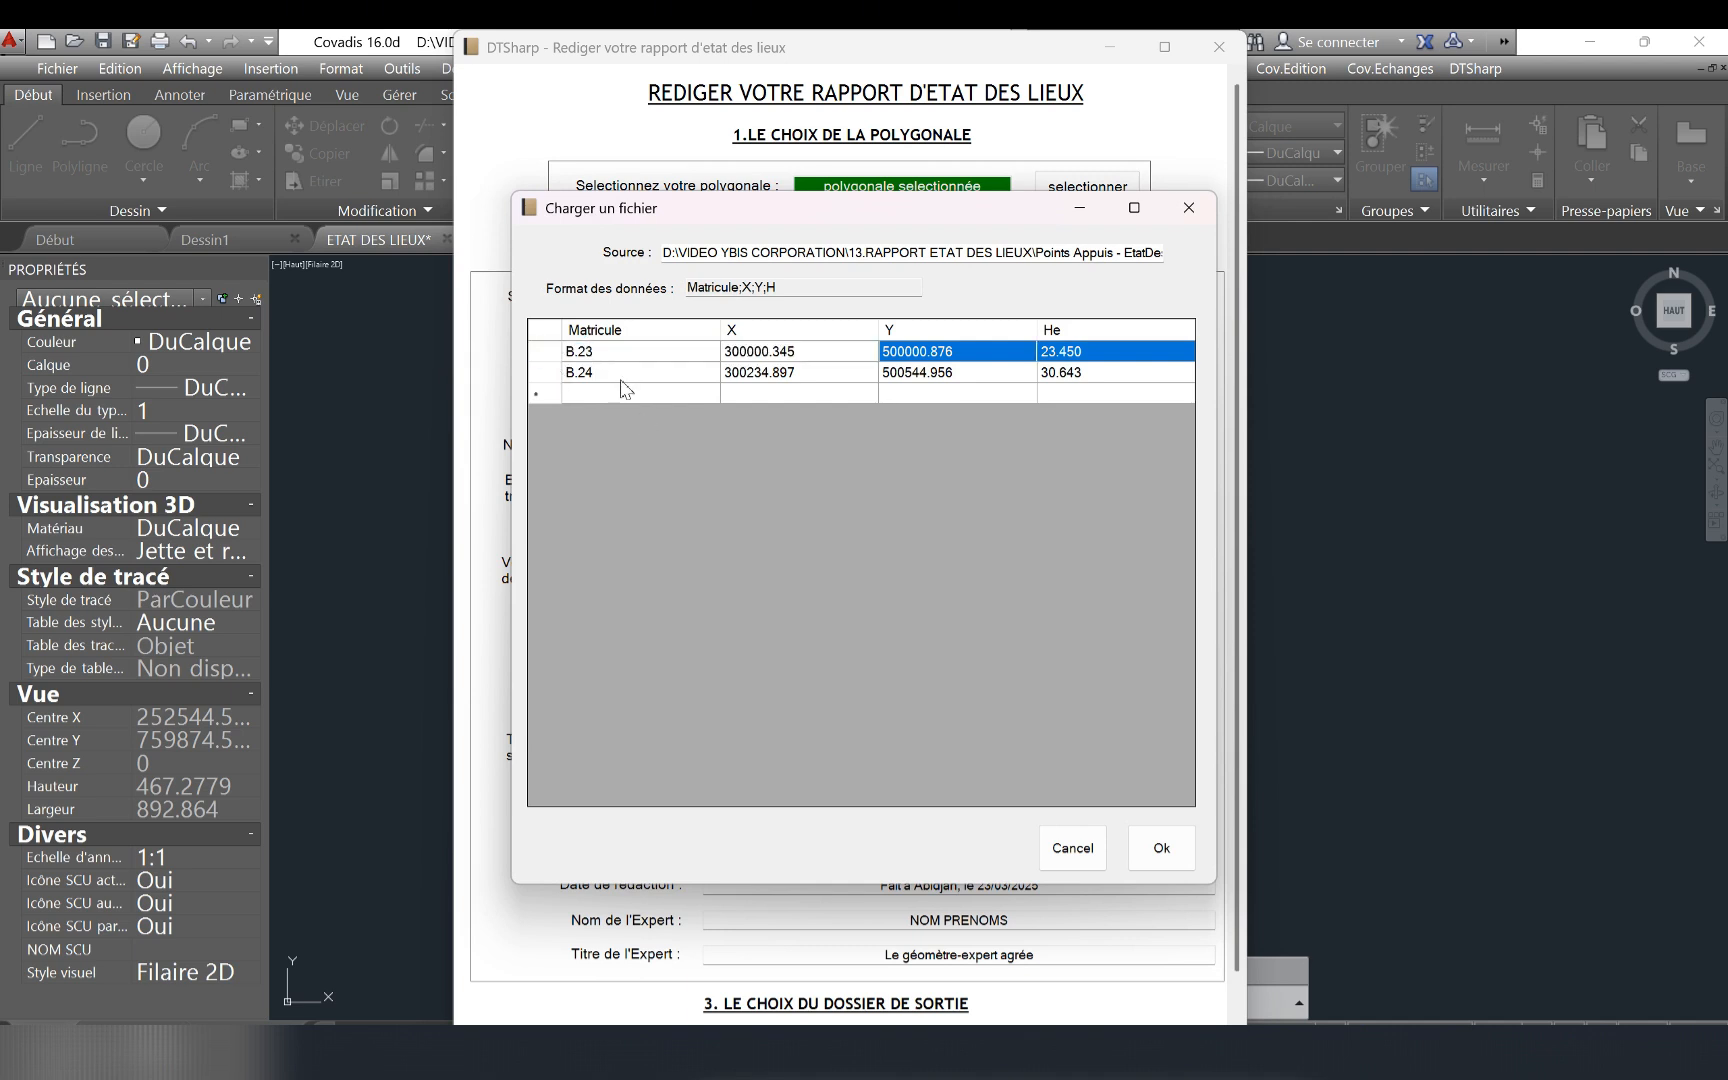
{"action": "left_click", "coordinate": [1162, 848]}
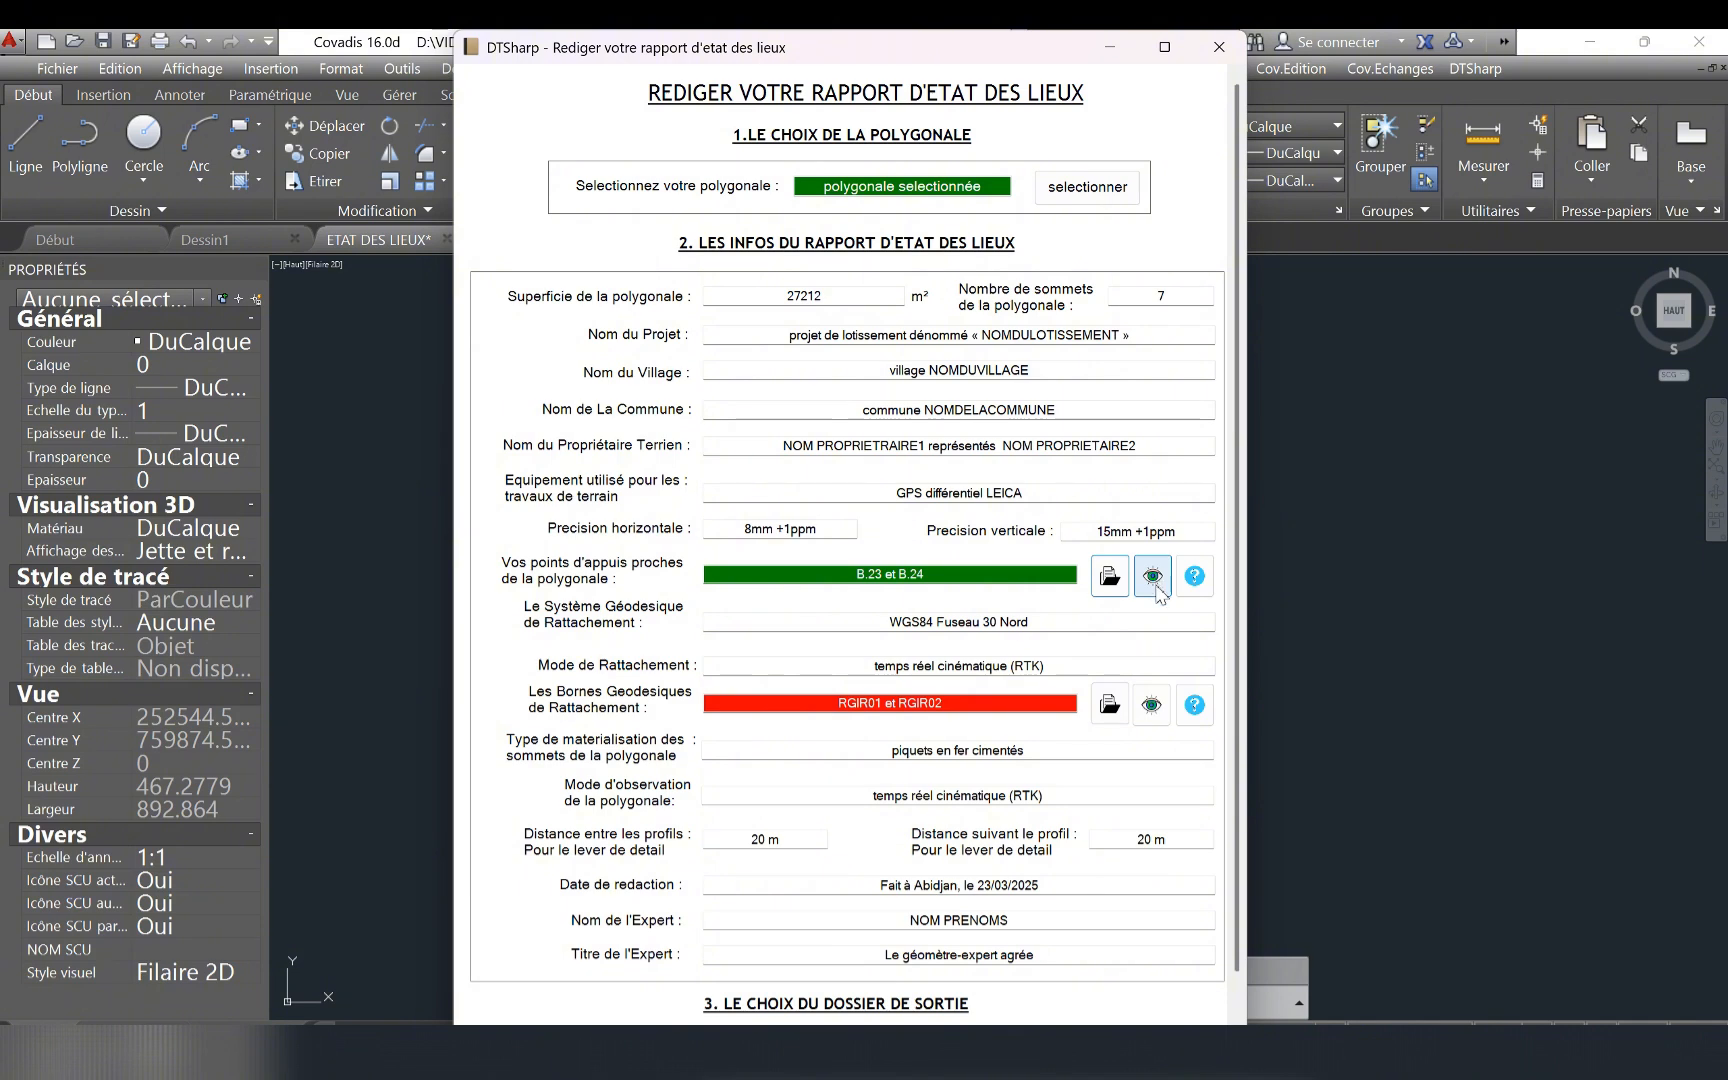
View the loaded support points text file to check its header and point coordinates.
{"action": "left_click", "coordinate": [1154, 578]}
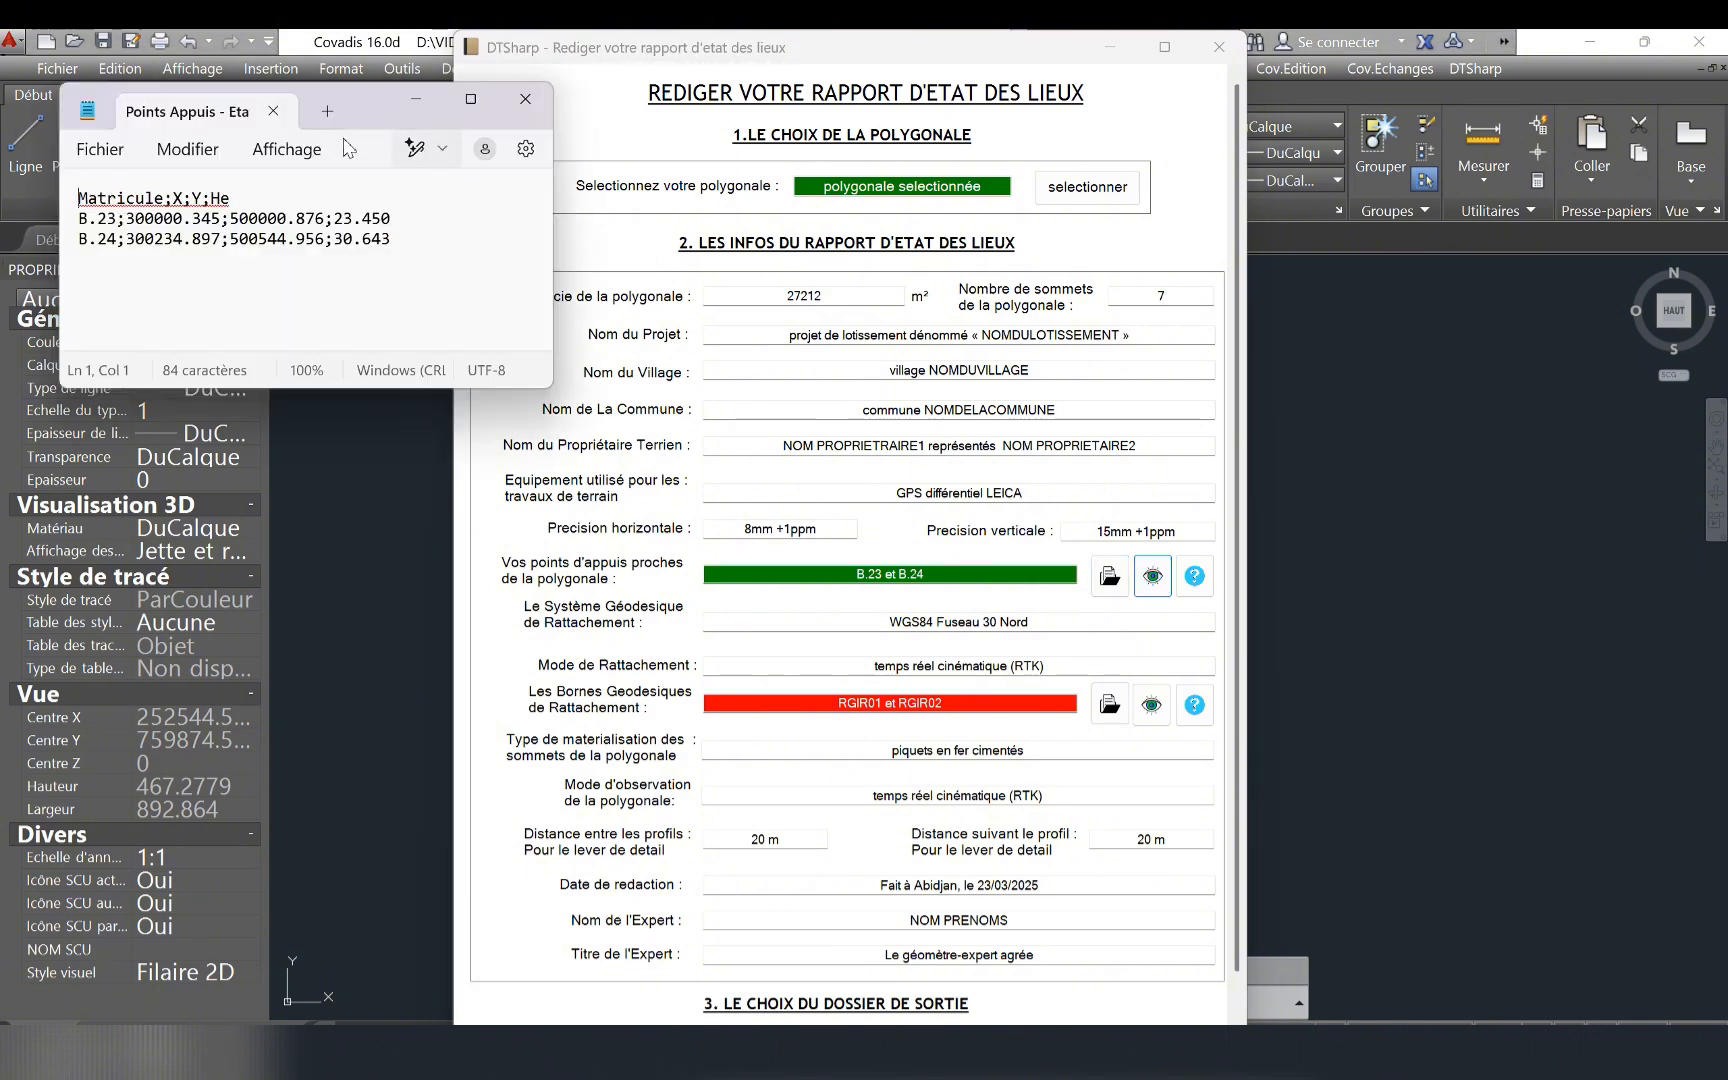
{"action": "key", "text": "ctrl+a"}
{"action": "left_click", "coordinate": [203, 269]}
{"action": "key", "text": "ctrl+a"}
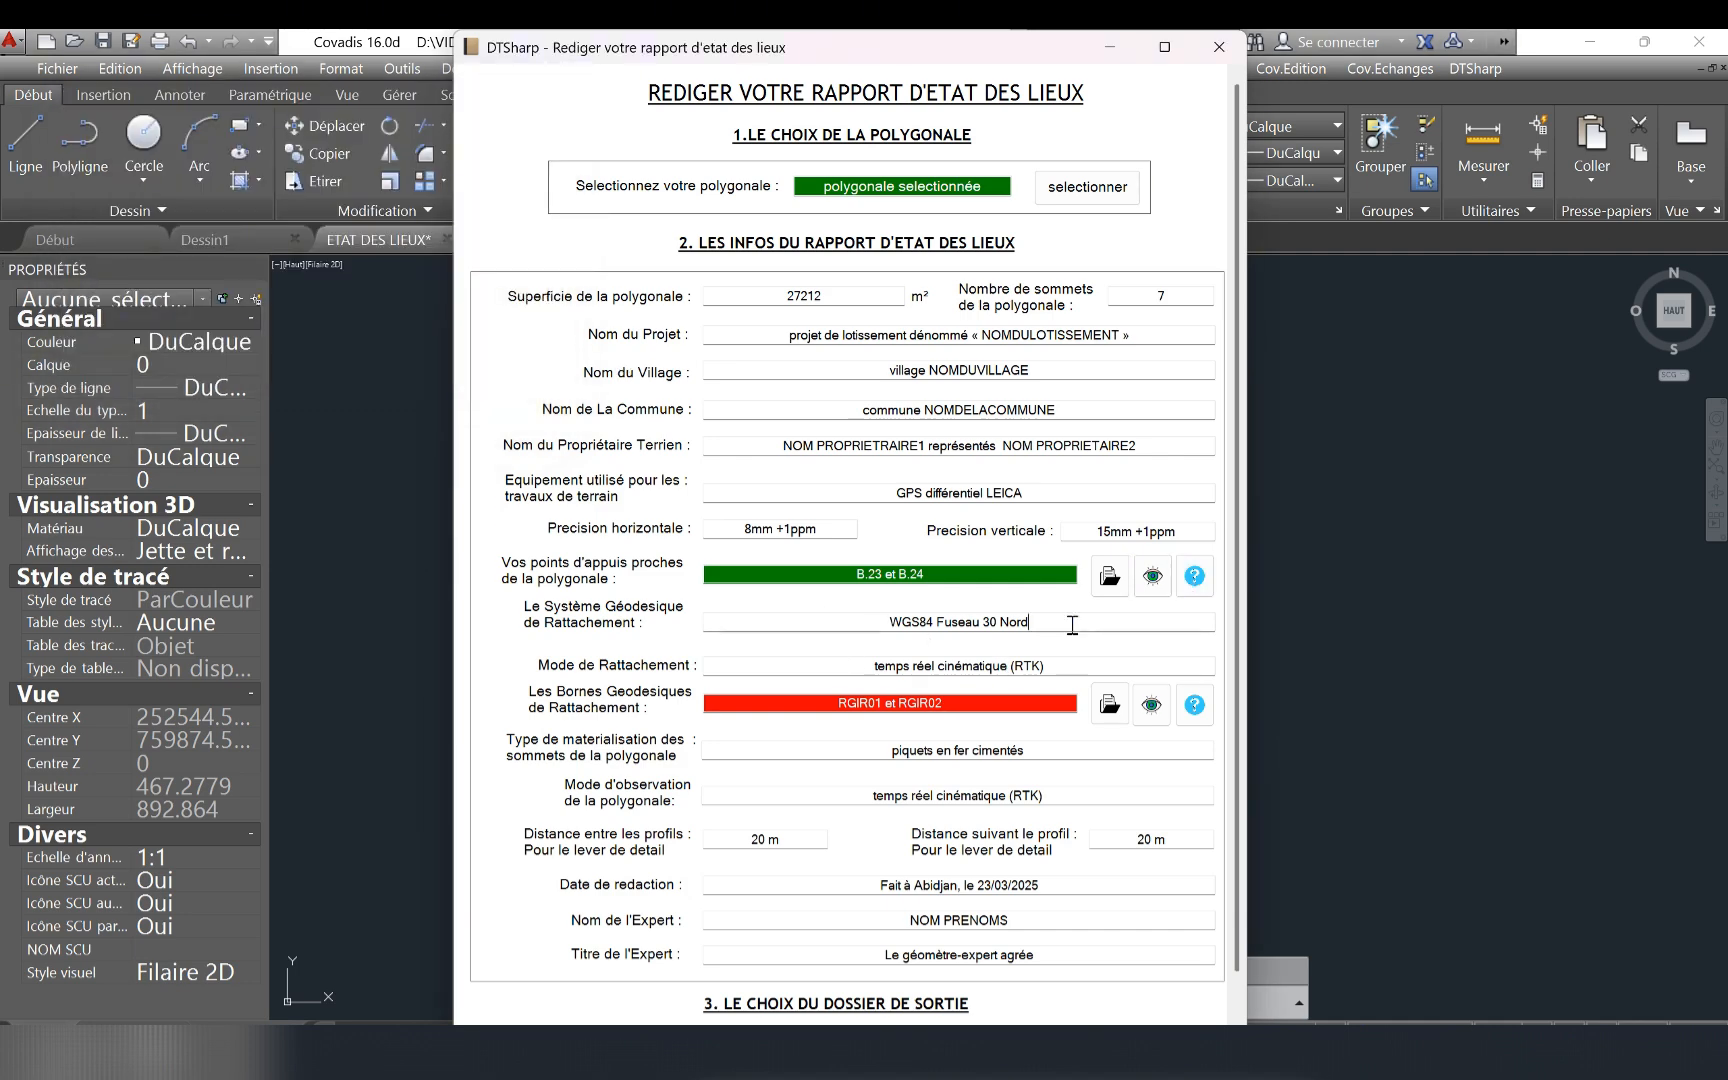
Review the geodetic reference system and the connection mode (Mode de Rattachement) in the report form.
{"action": "key", "text": "Tab"}
{"action": "key", "text": "Tab"}
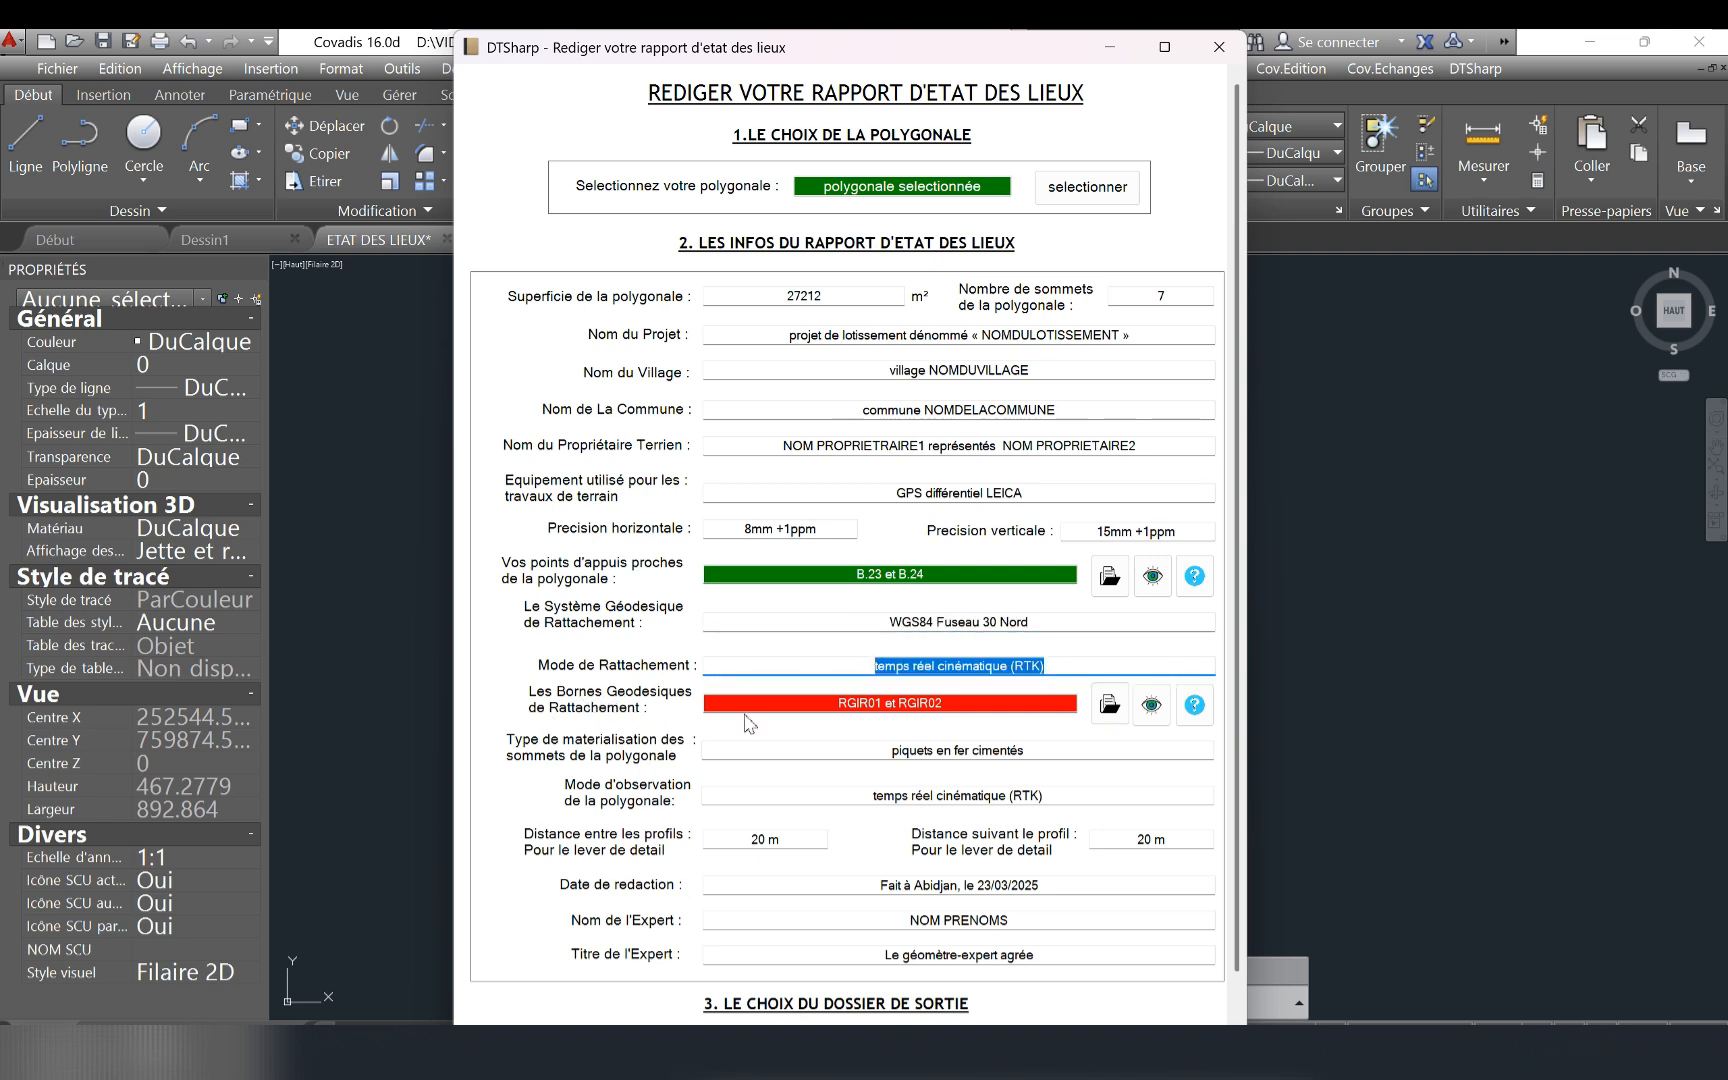
Load the Bornes Geodesiques - EtatDesLieux text file as the geodetic reference markers, checking the RGIR 01, RGIR 02 and RGIR 03 rows.
{"action": "key", "text": "Tab"}
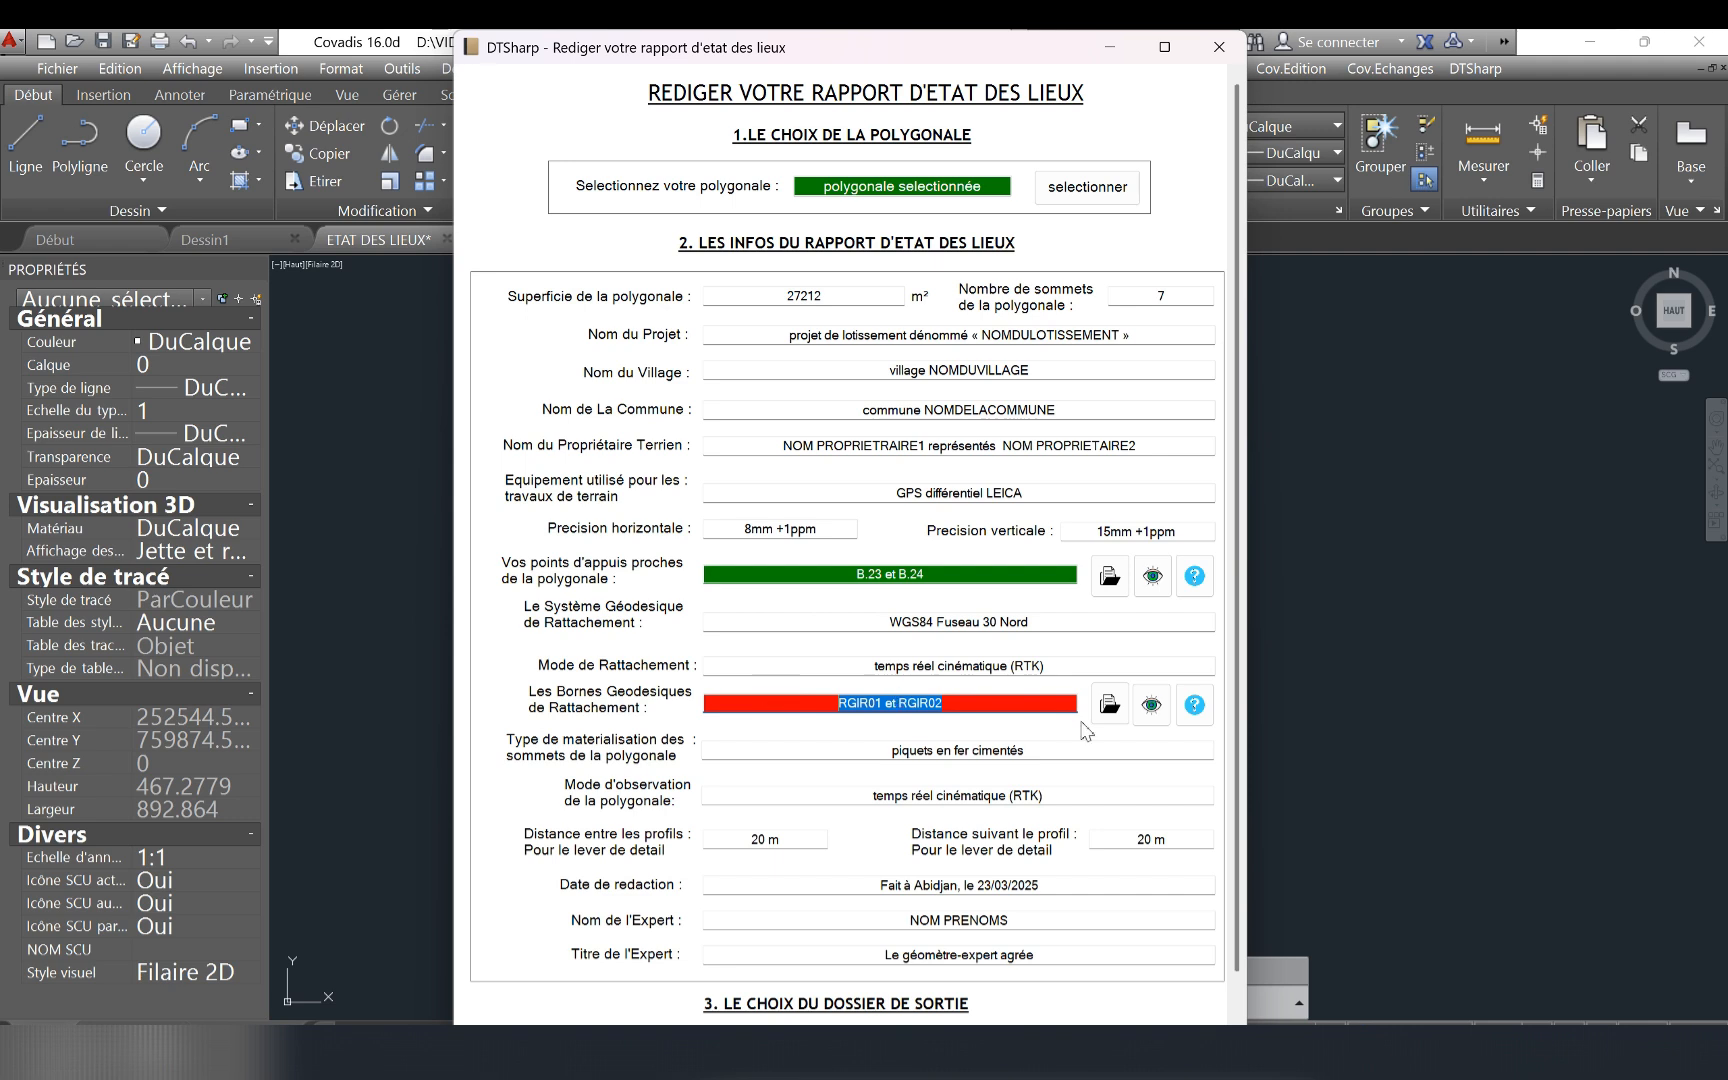
{"action": "left_click", "coordinate": [1110, 705]}
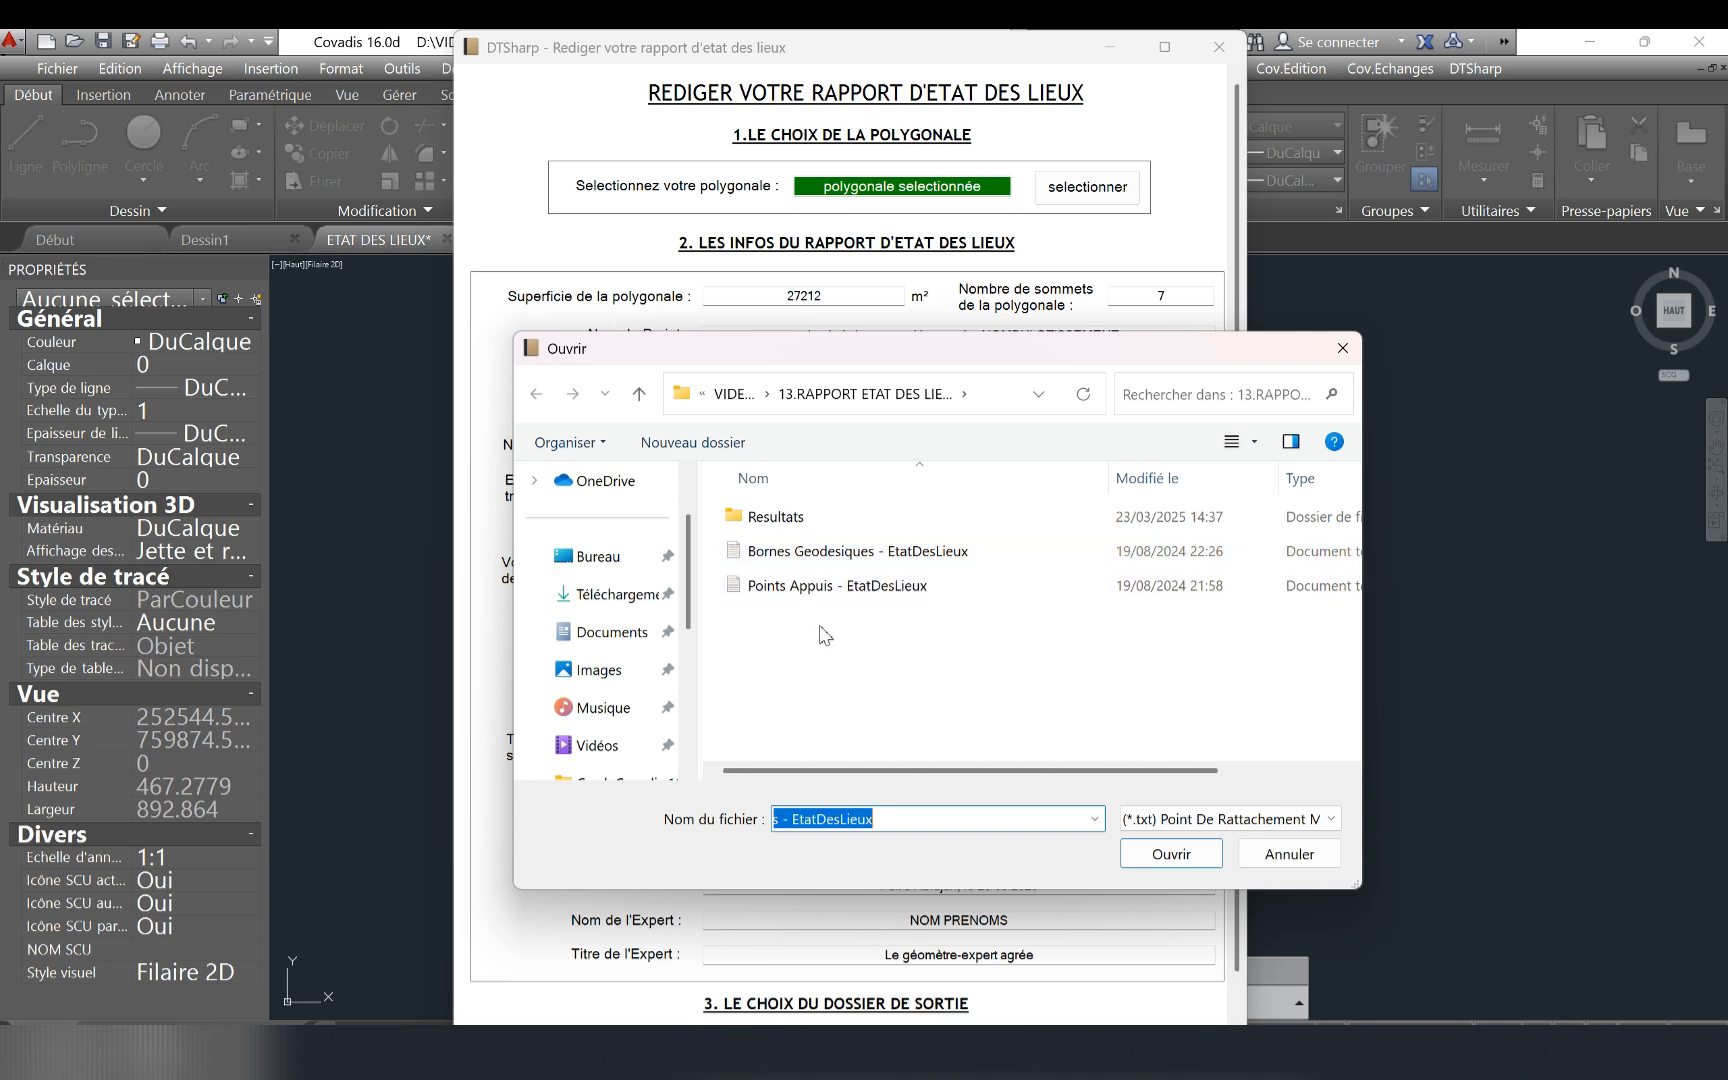
{"action": "left_click", "coordinate": [796, 552]}
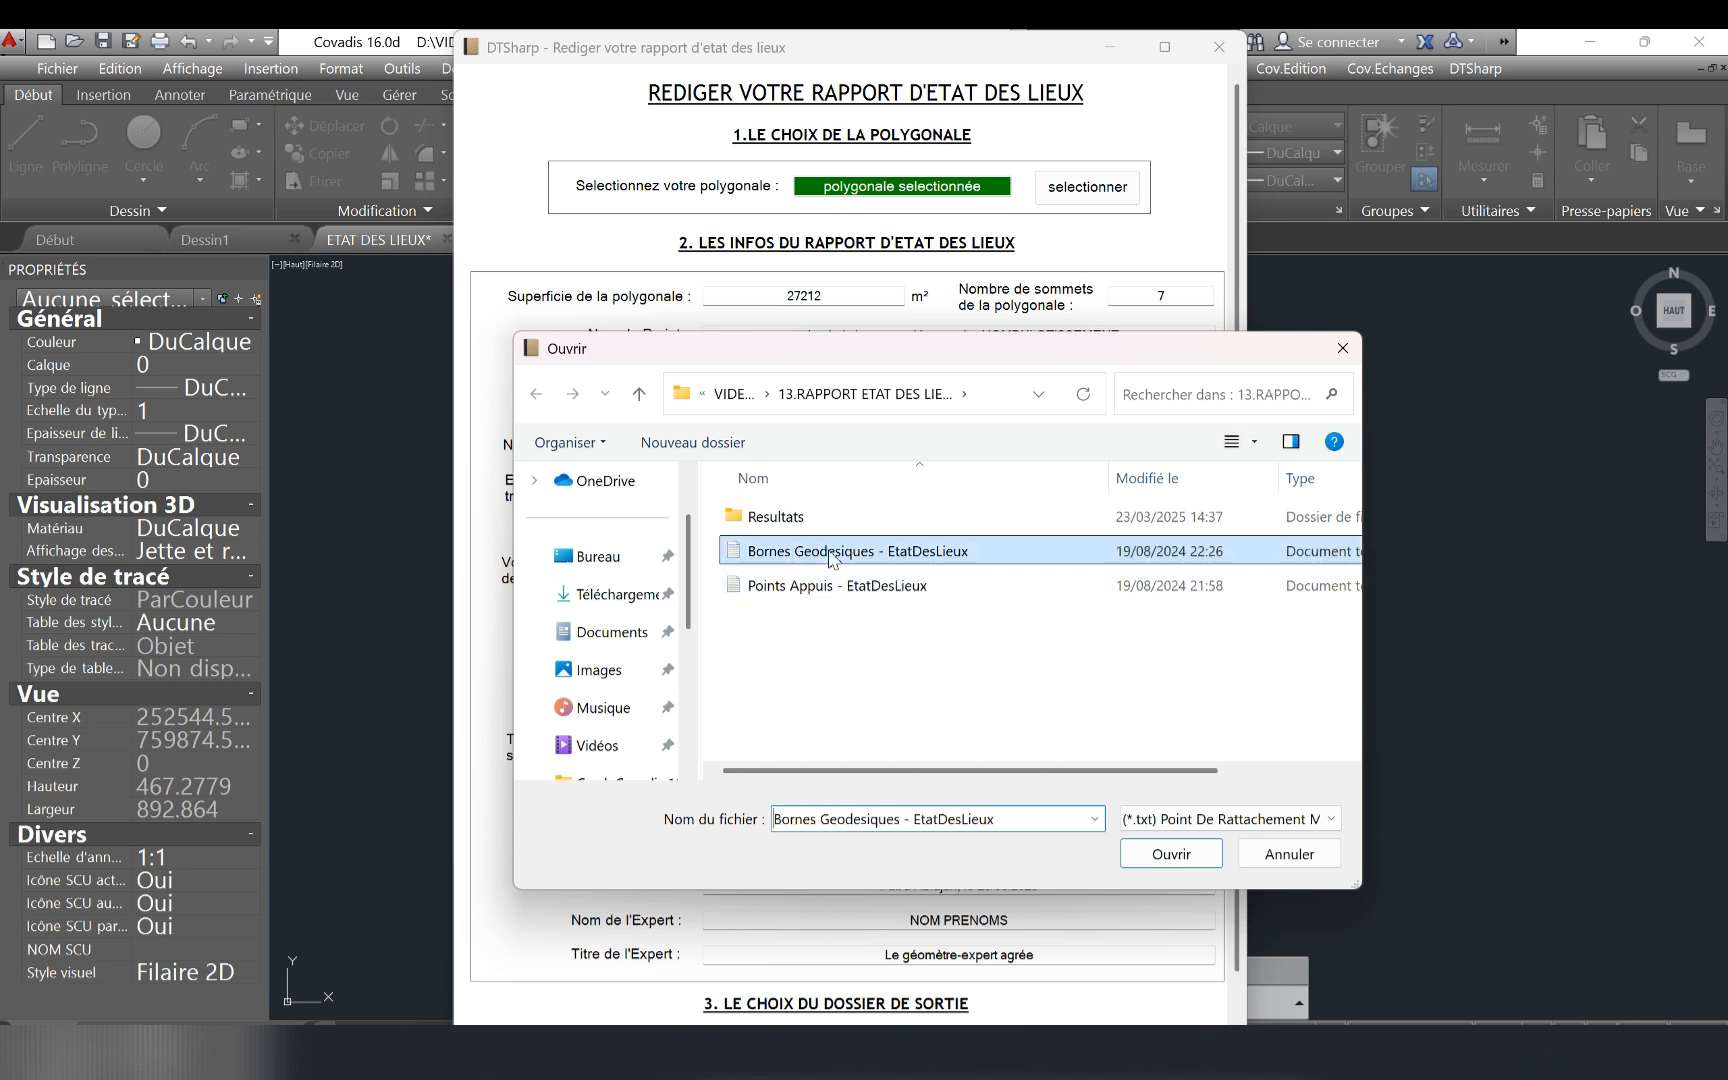
{"action": "left_click", "coordinate": [1164, 859]}
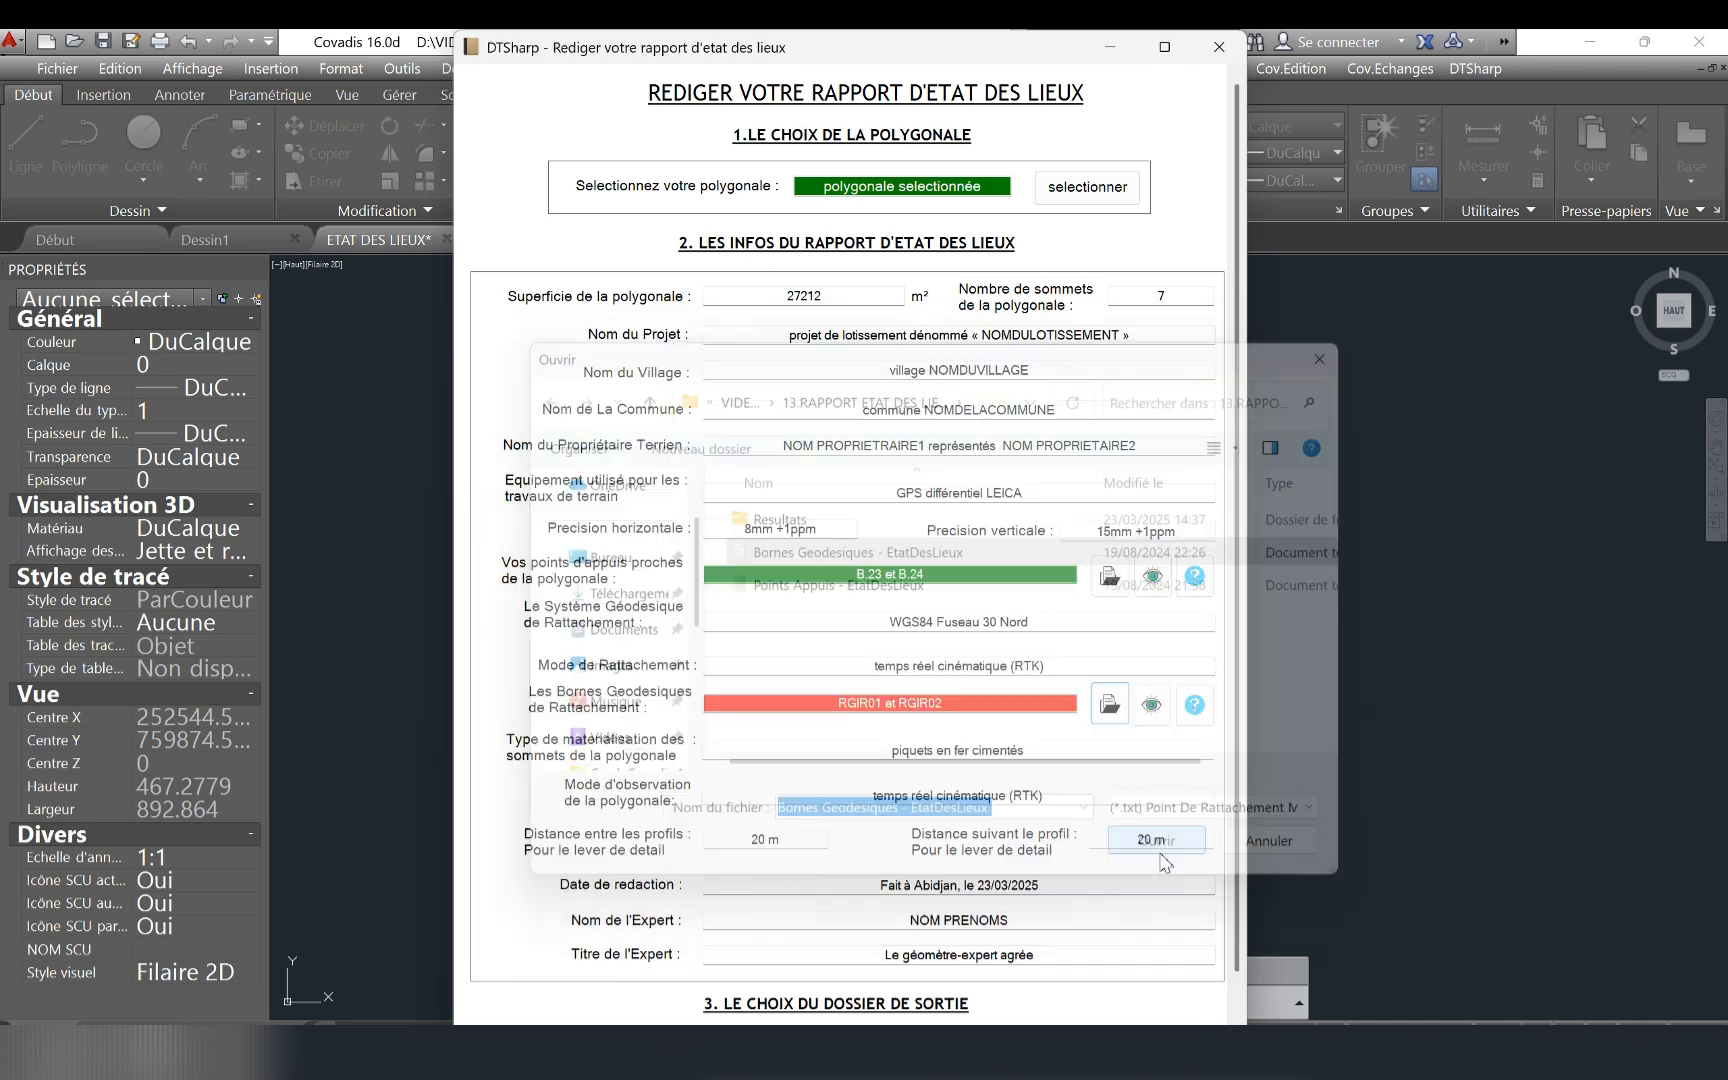
{"action": "left_click", "coordinate": [616, 375]}
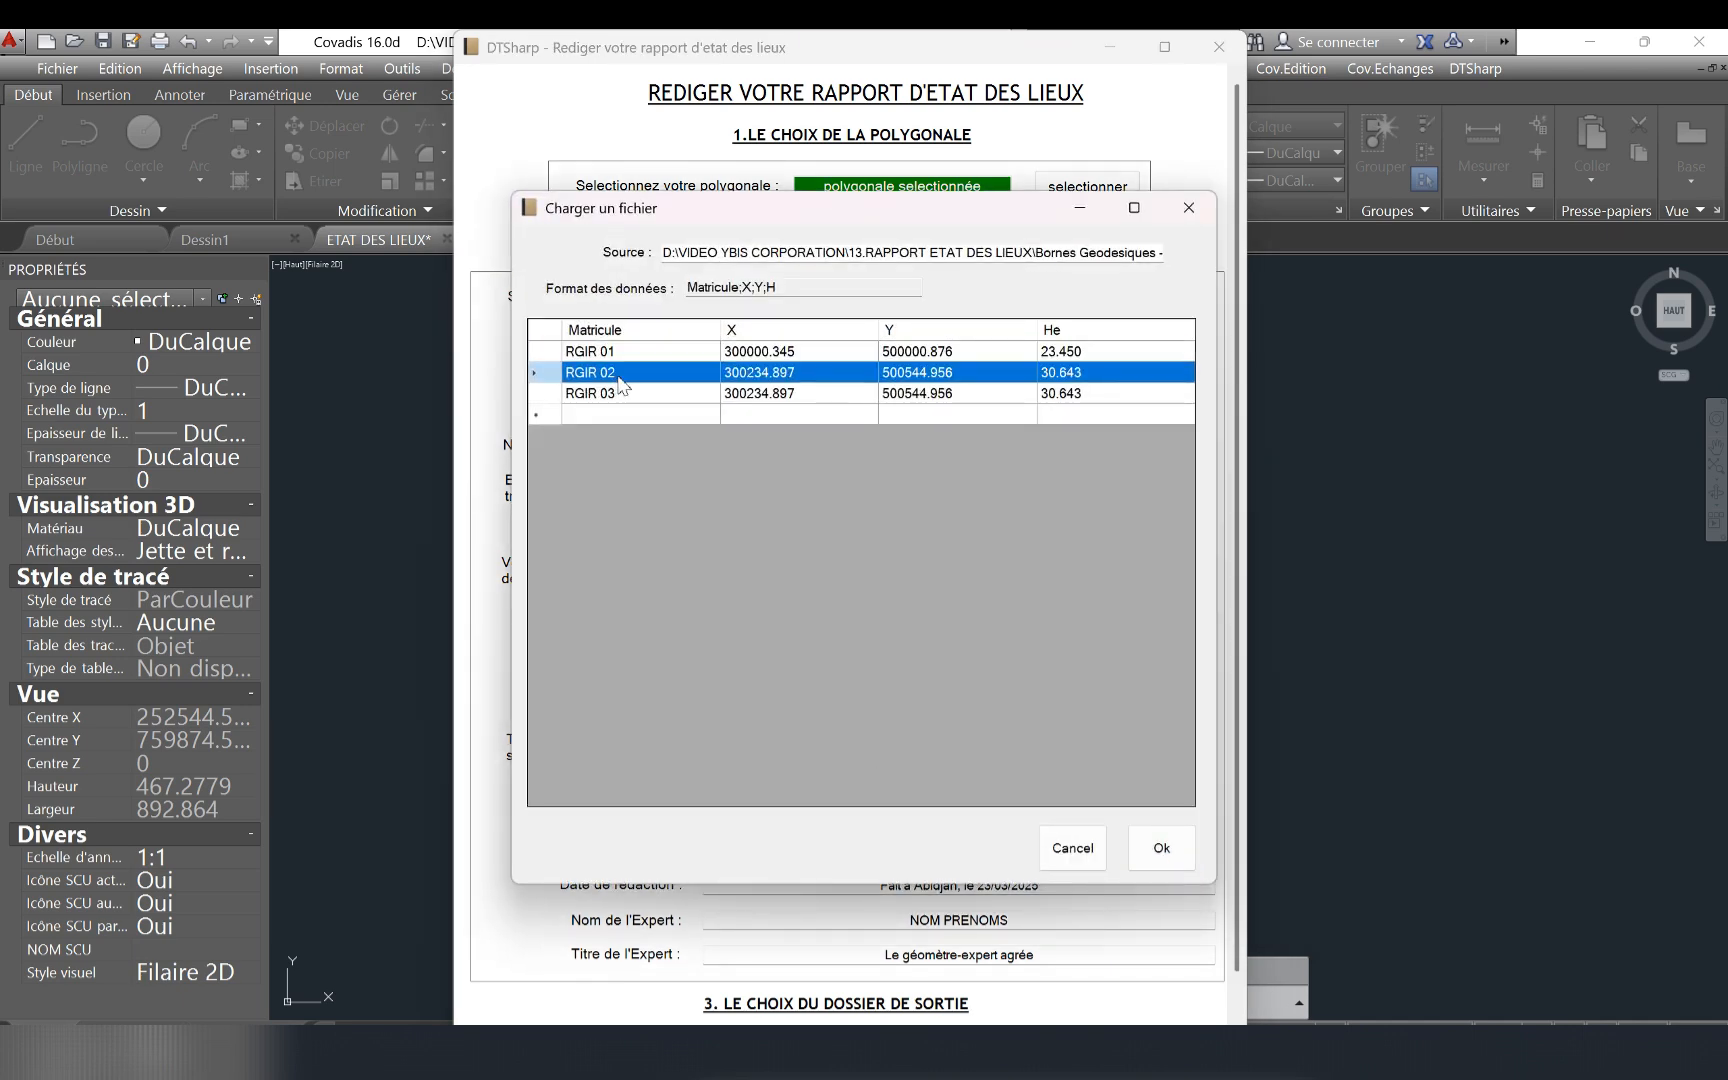
{"action": "left_click", "coordinate": [640, 360]}
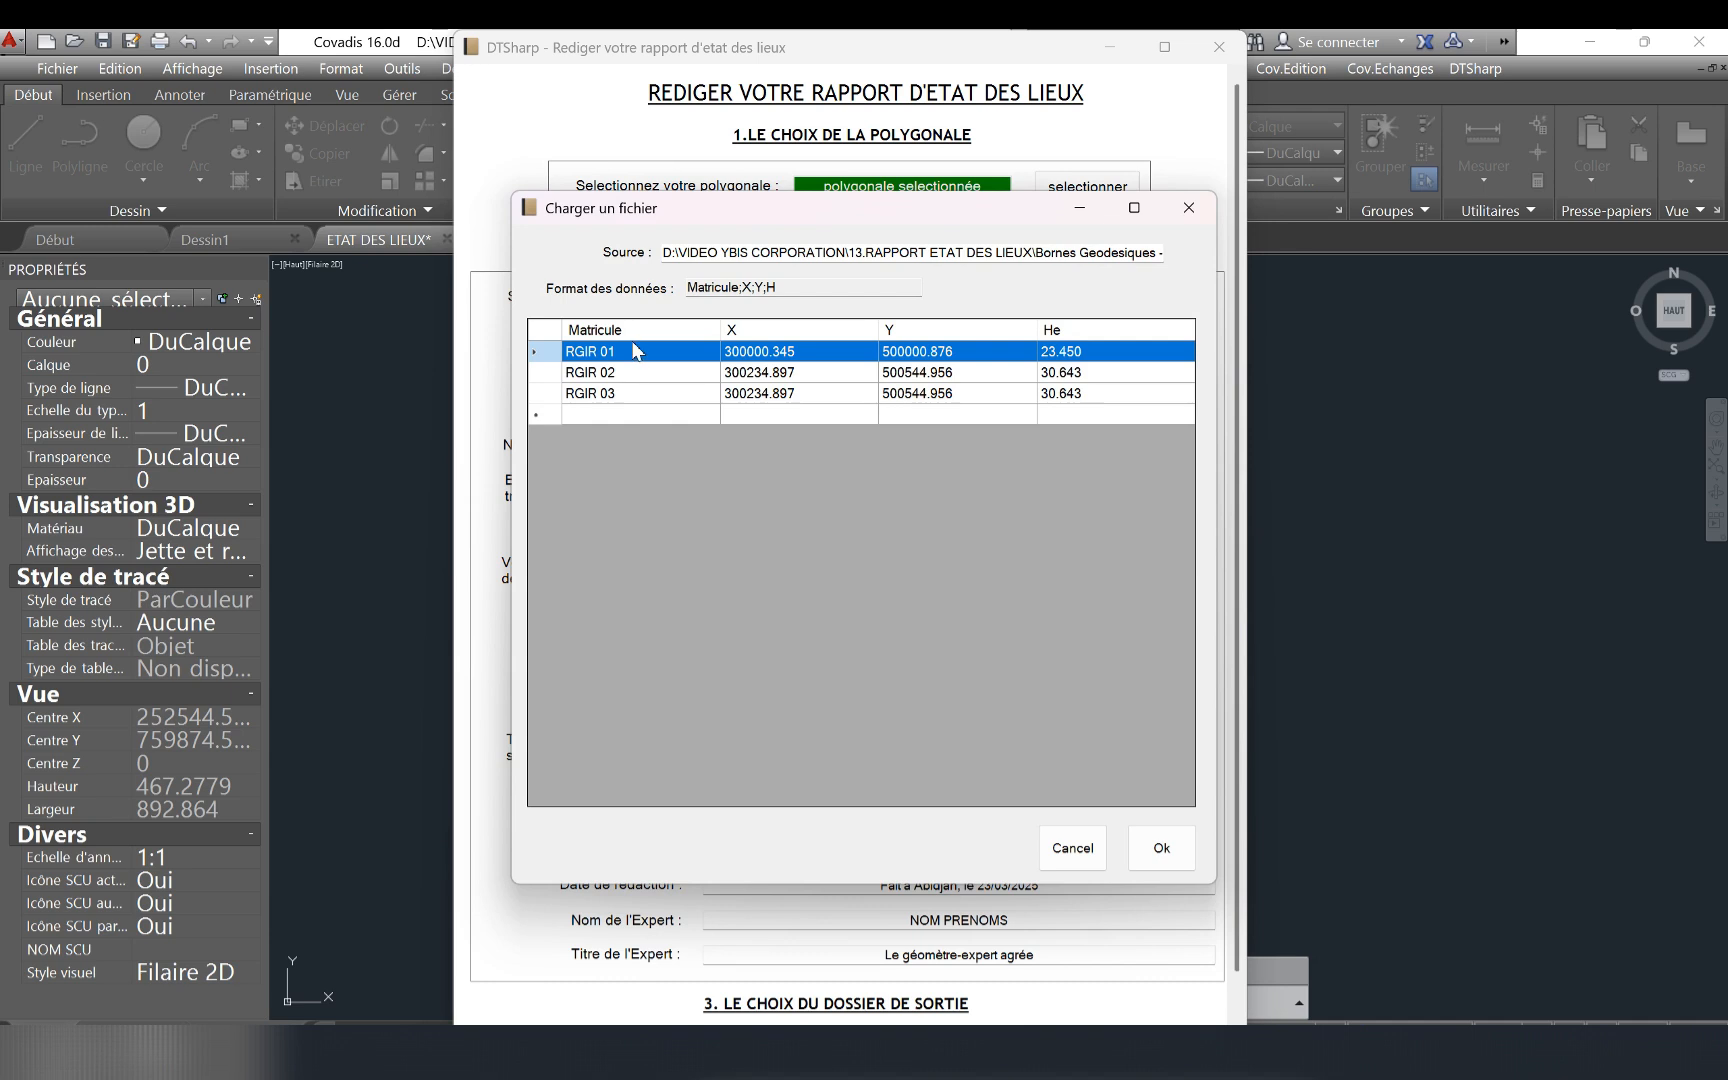
{"action": "left_click", "coordinate": [624, 351]}
{"action": "left_click", "coordinate": [624, 378]}
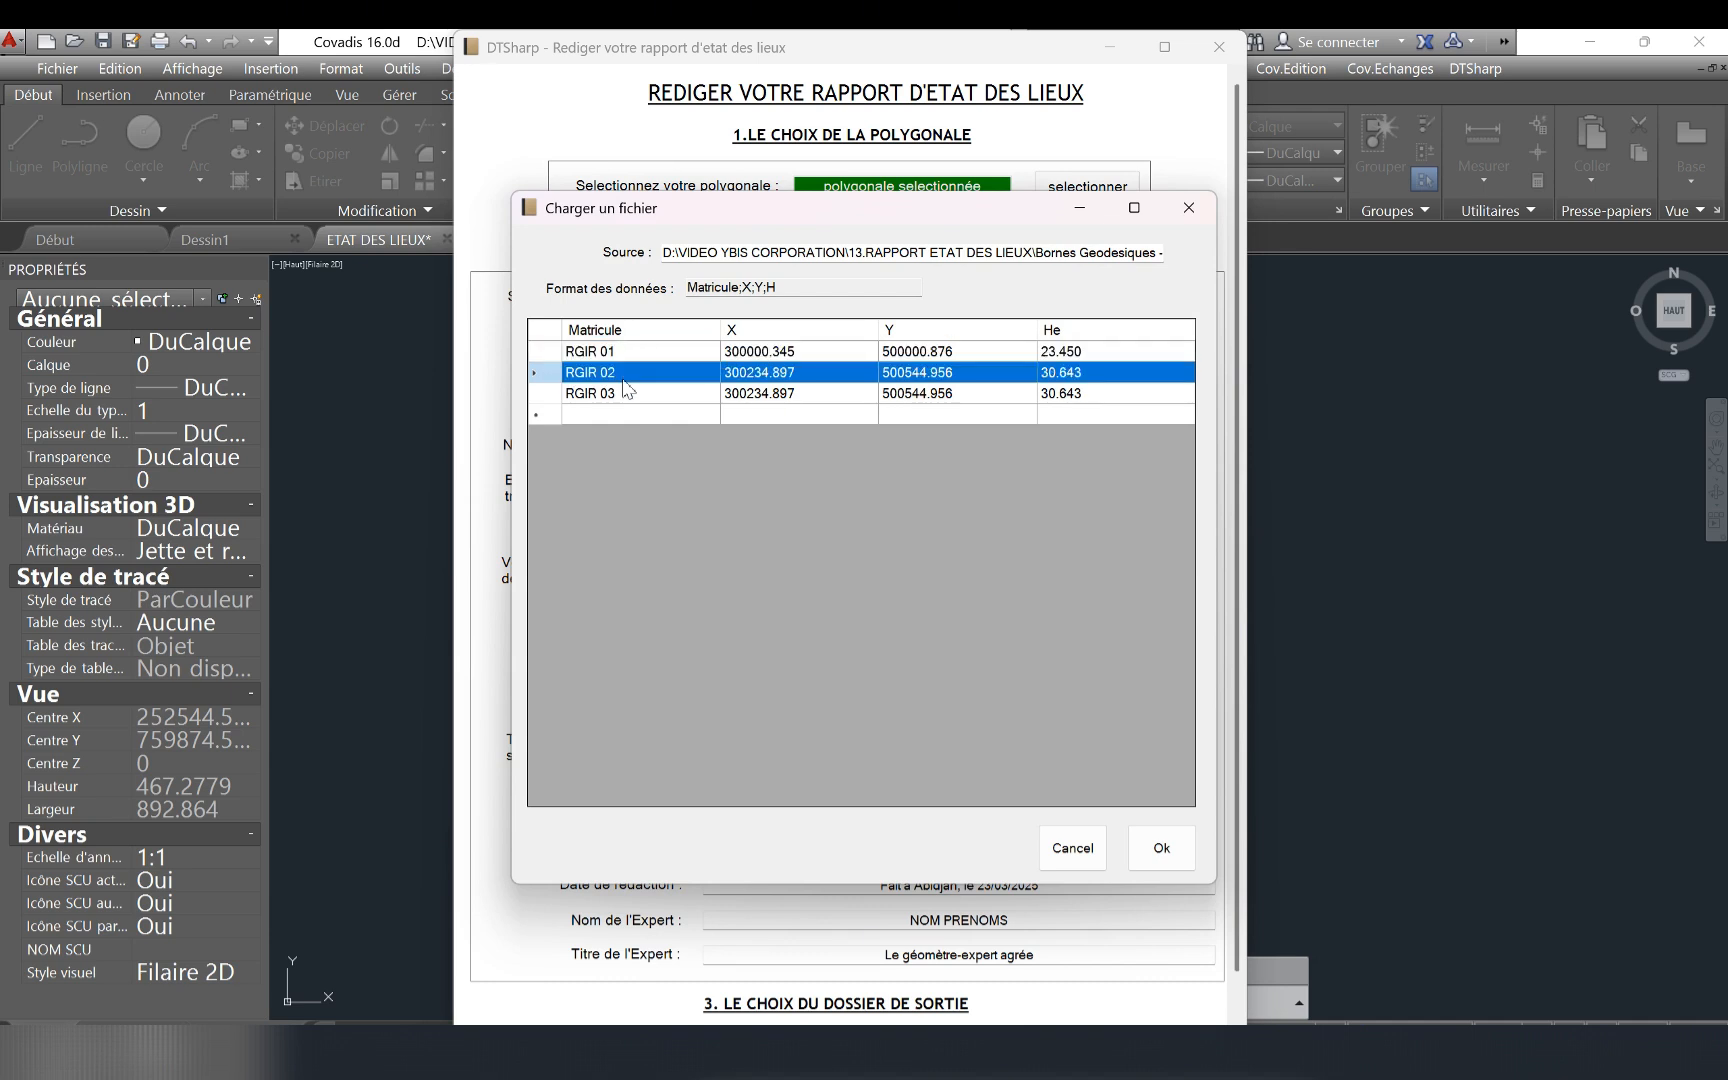
{"action": "left_click", "coordinate": [624, 379]}
{"action": "left_click", "coordinate": [628, 399]}
{"action": "left_click", "coordinate": [629, 398]}
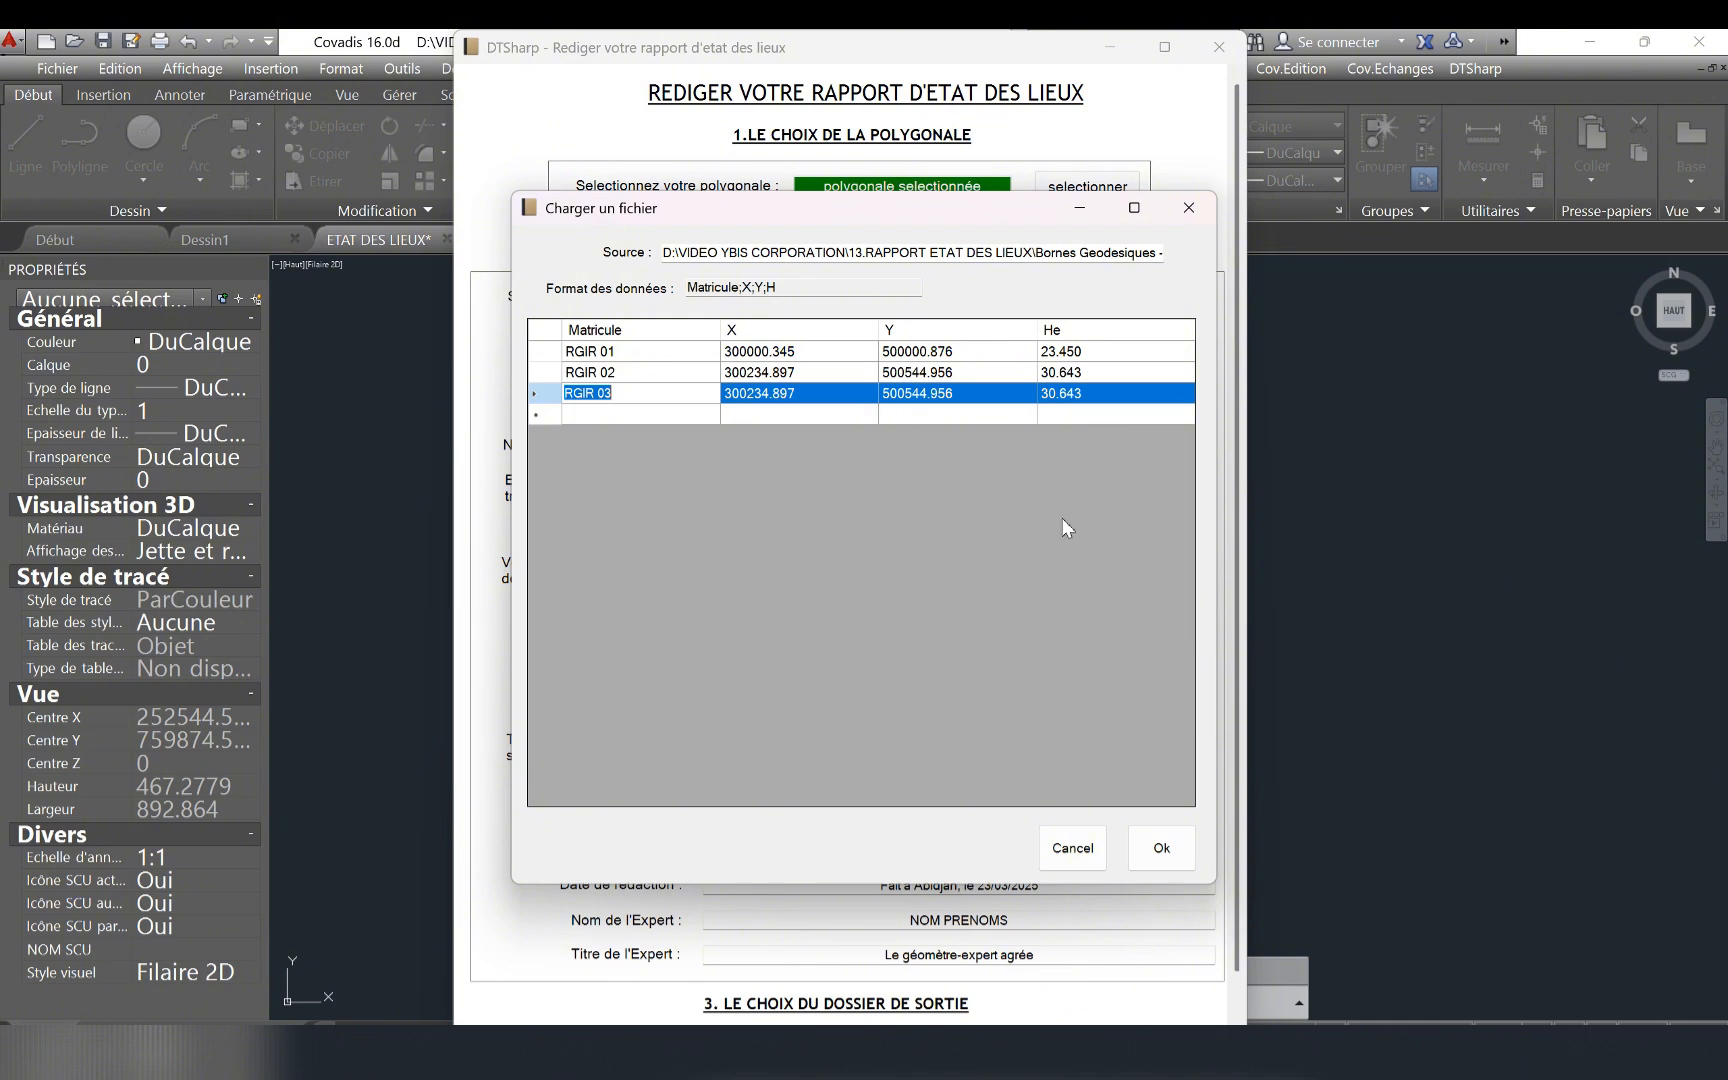
{"action": "left_click", "coordinate": [1178, 866]}
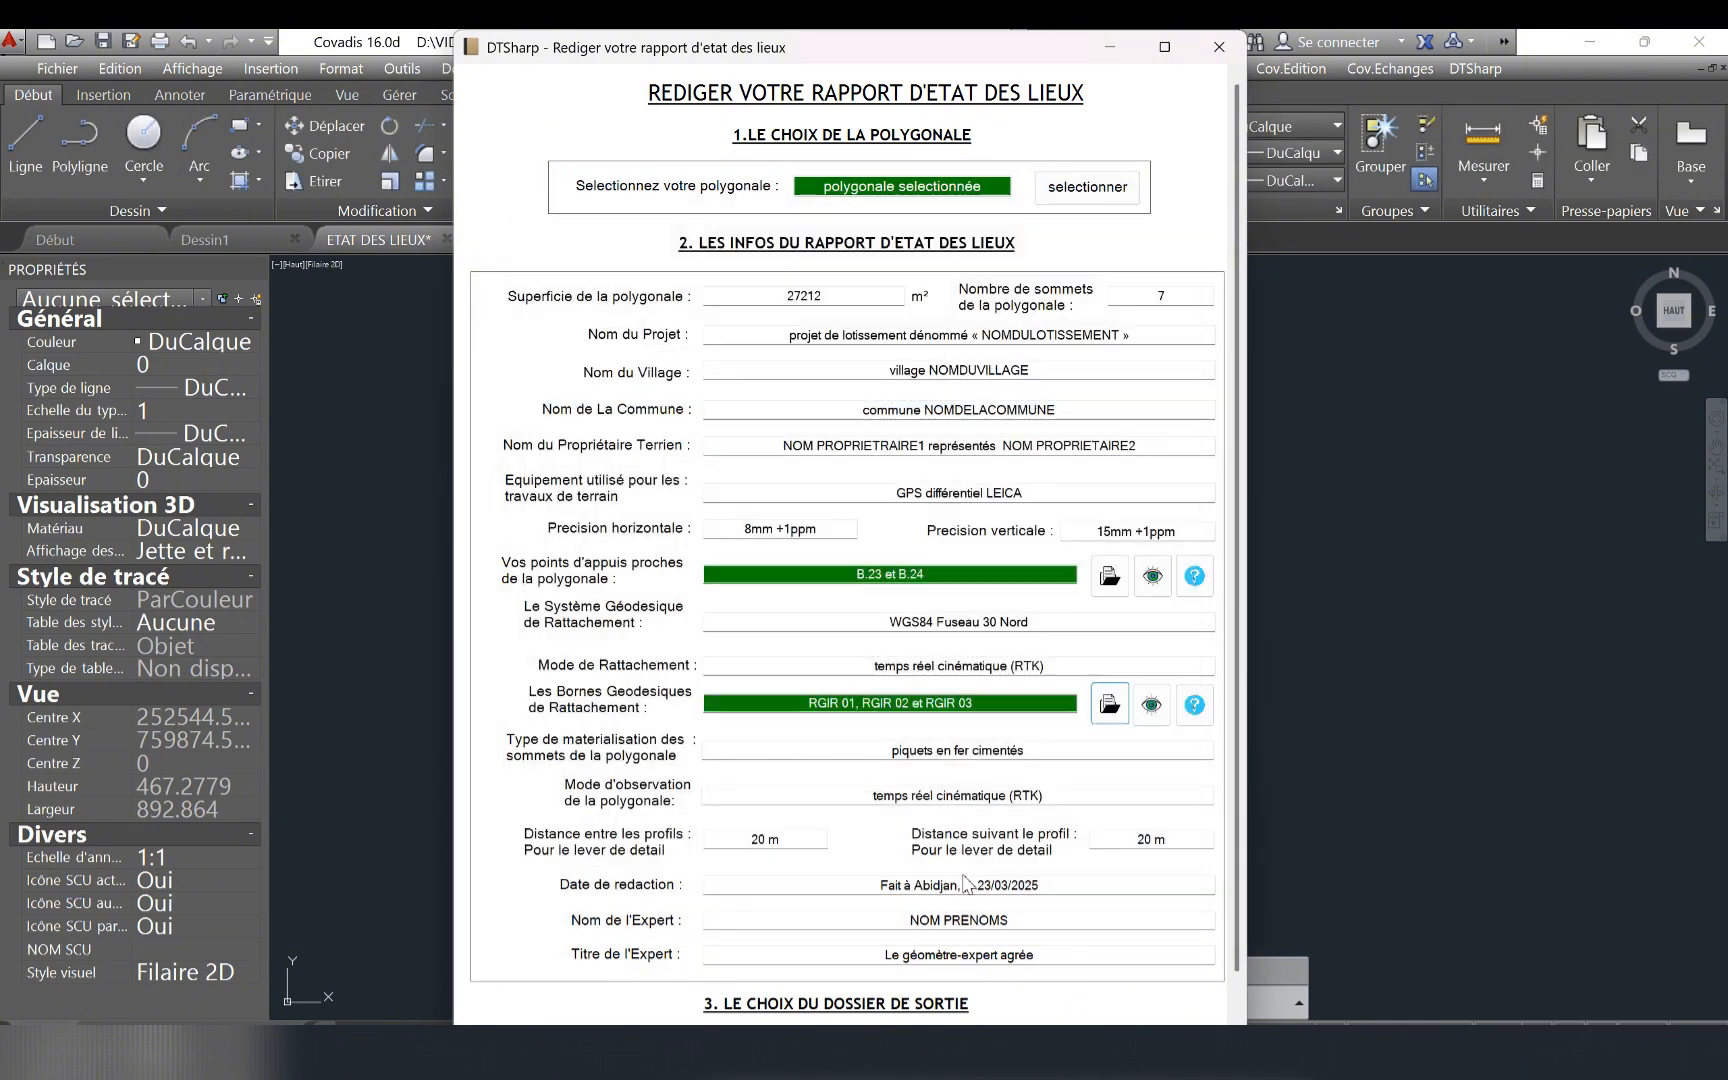
View the loaded geodetic markers text file and compare its header and point lines with the required file format.
{"action": "left_click", "coordinate": [1152, 706]}
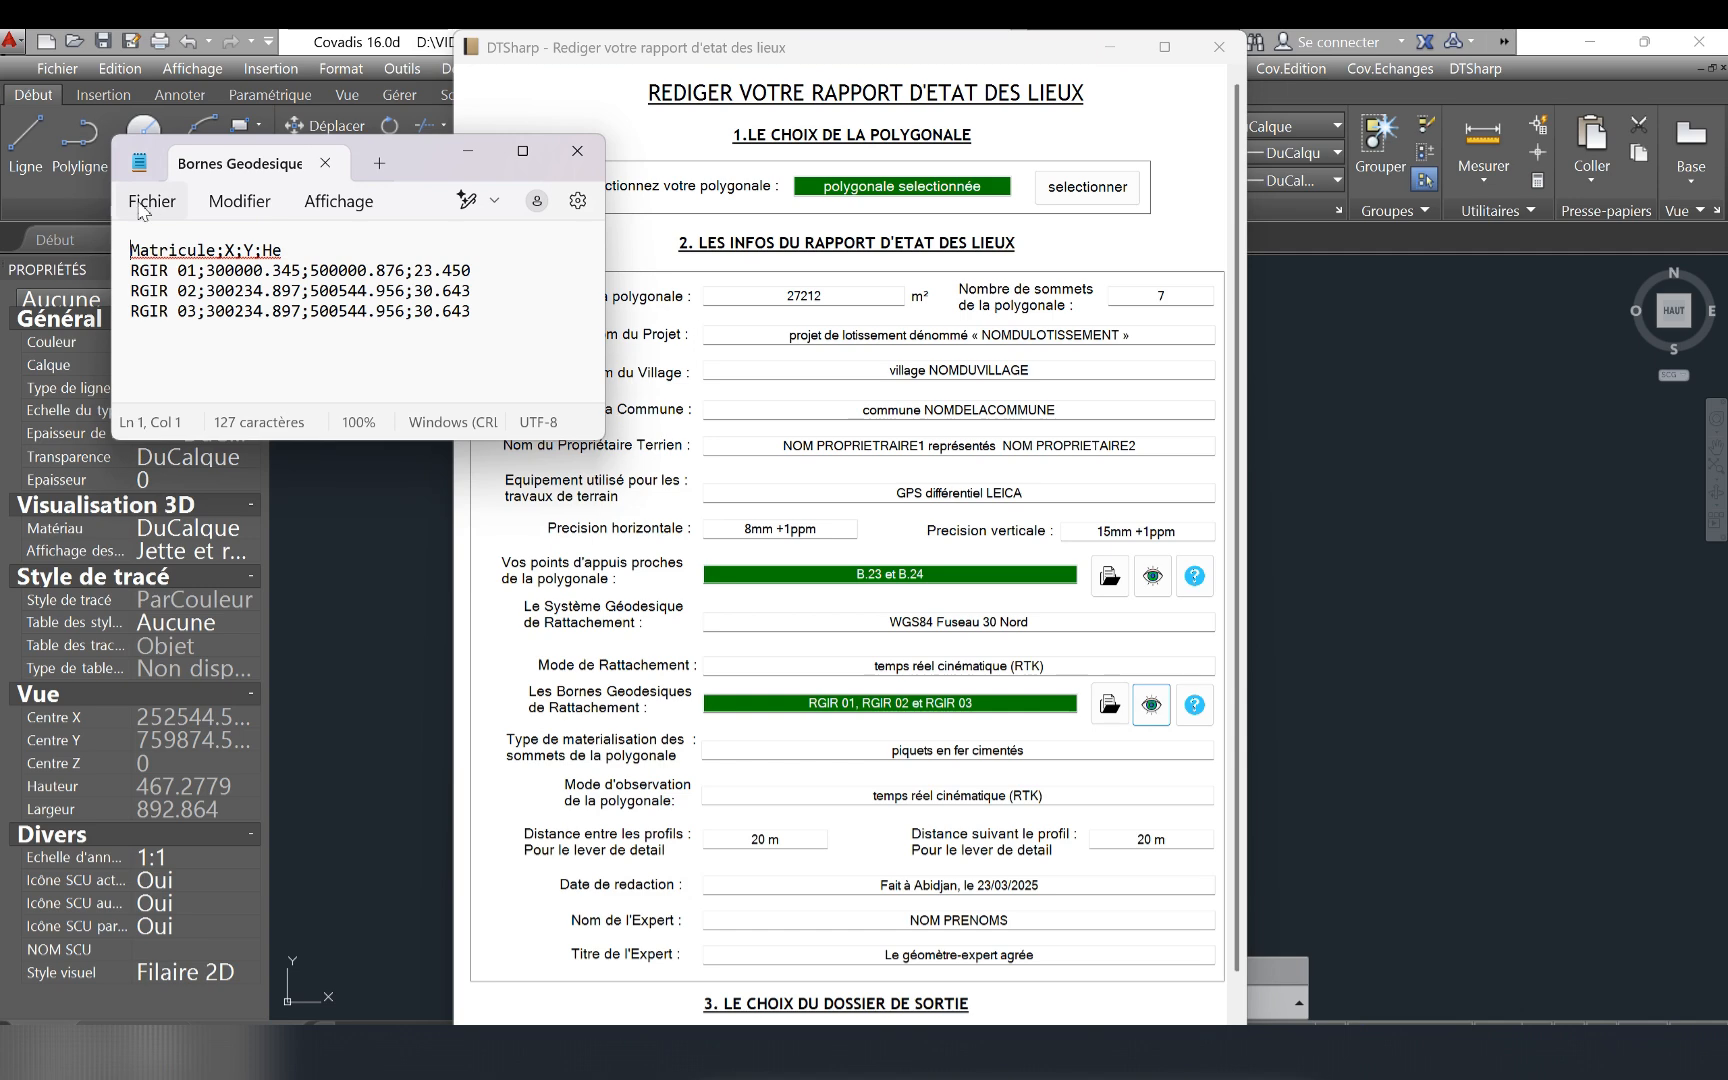
{"action": "left_click", "coordinate": [493, 330]}
{"action": "key", "text": "ctrl+a"}
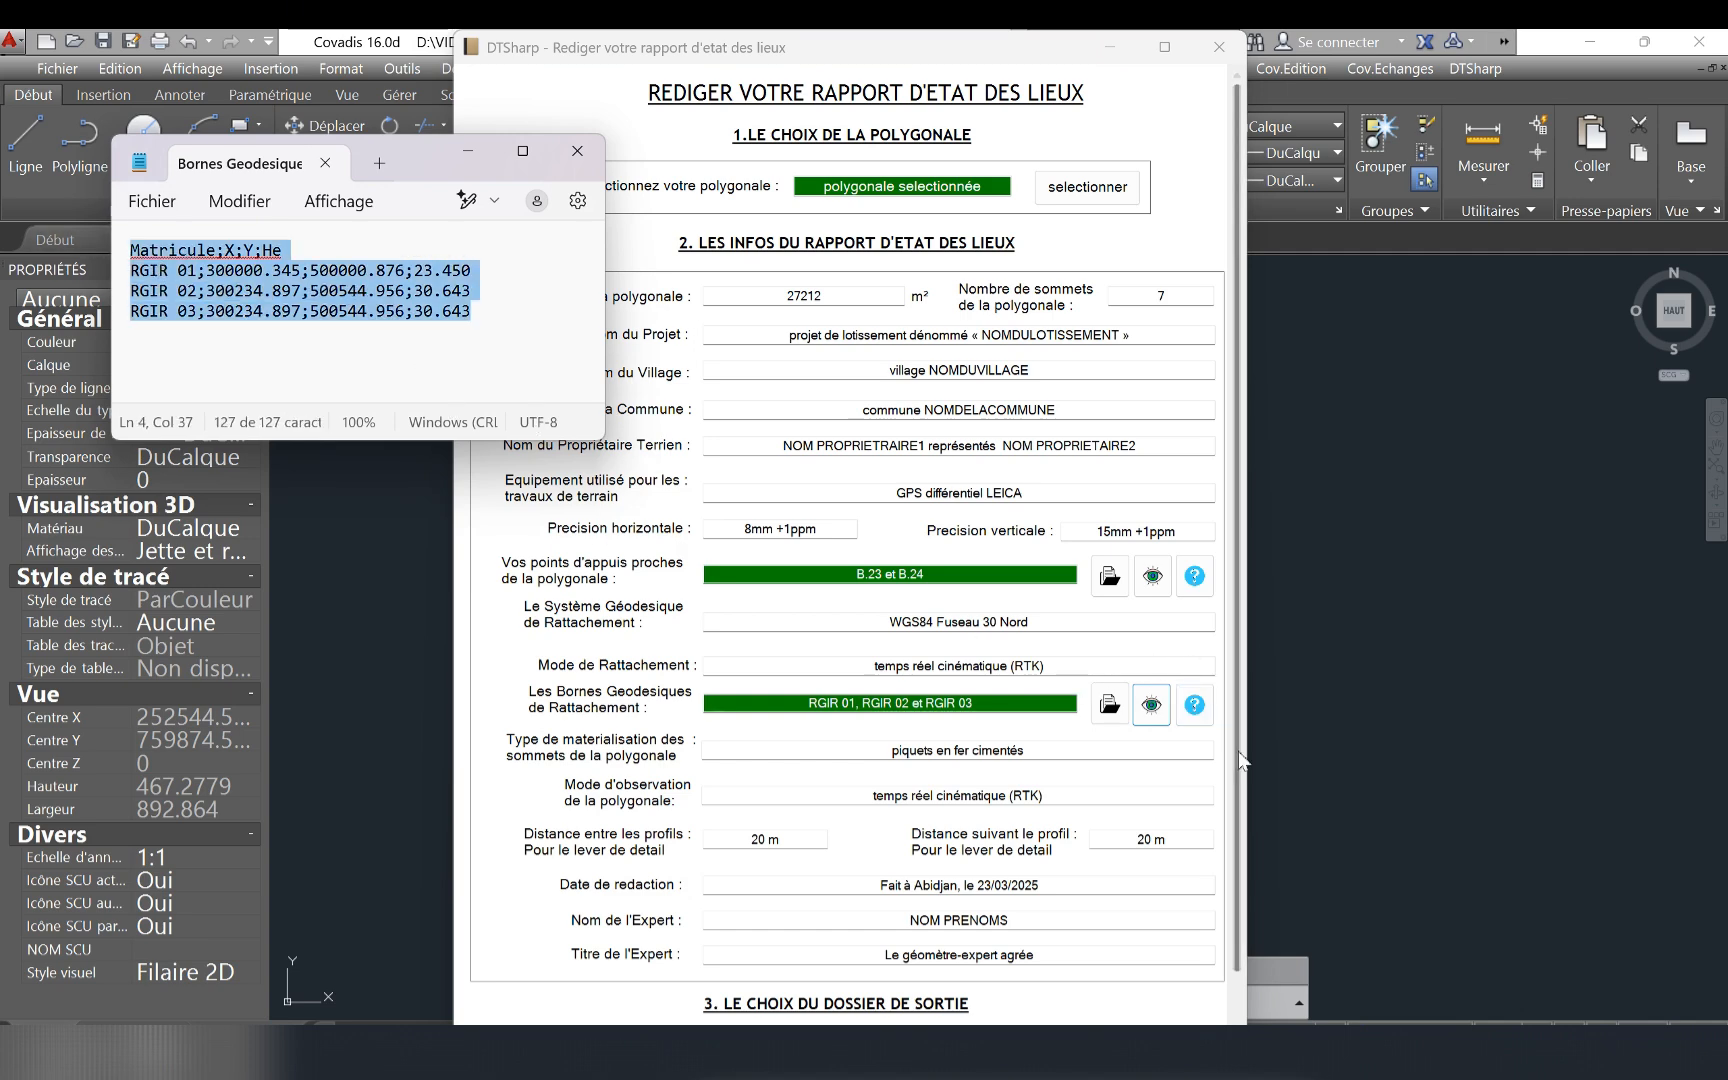
{"action": "left_click", "coordinate": [1199, 718]}
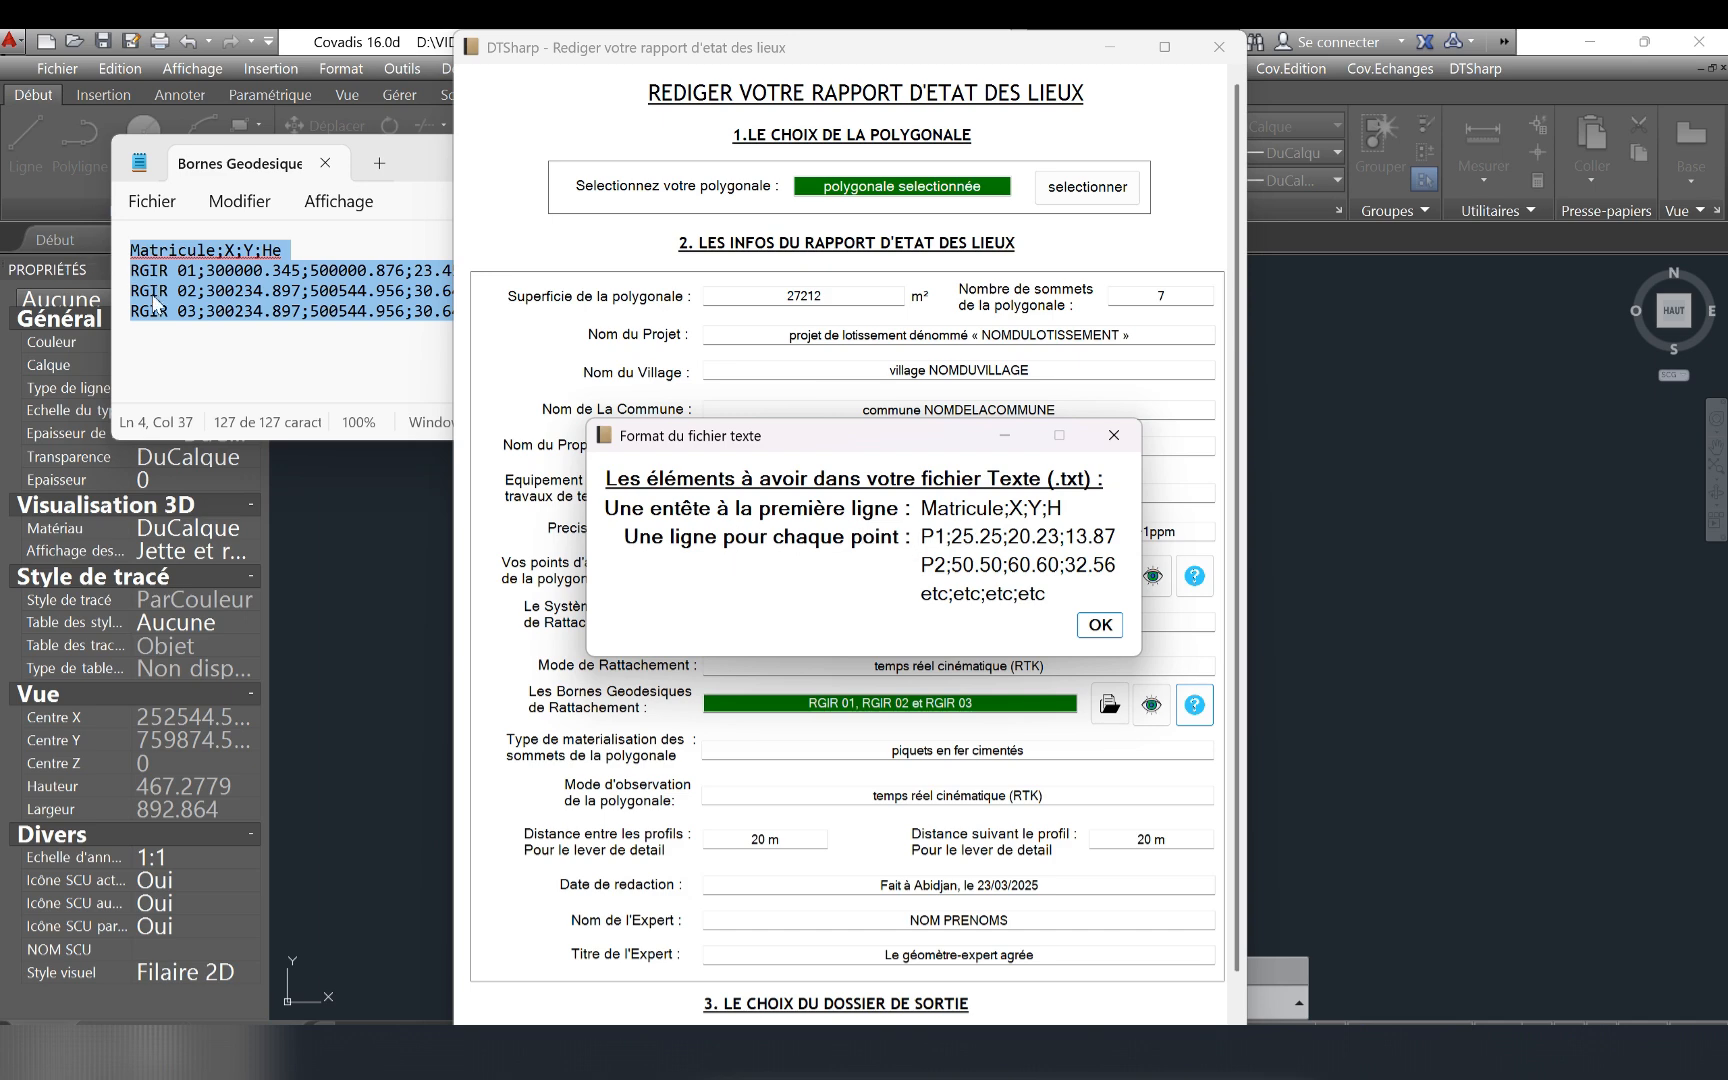
{"action": "key", "text": "Return"}
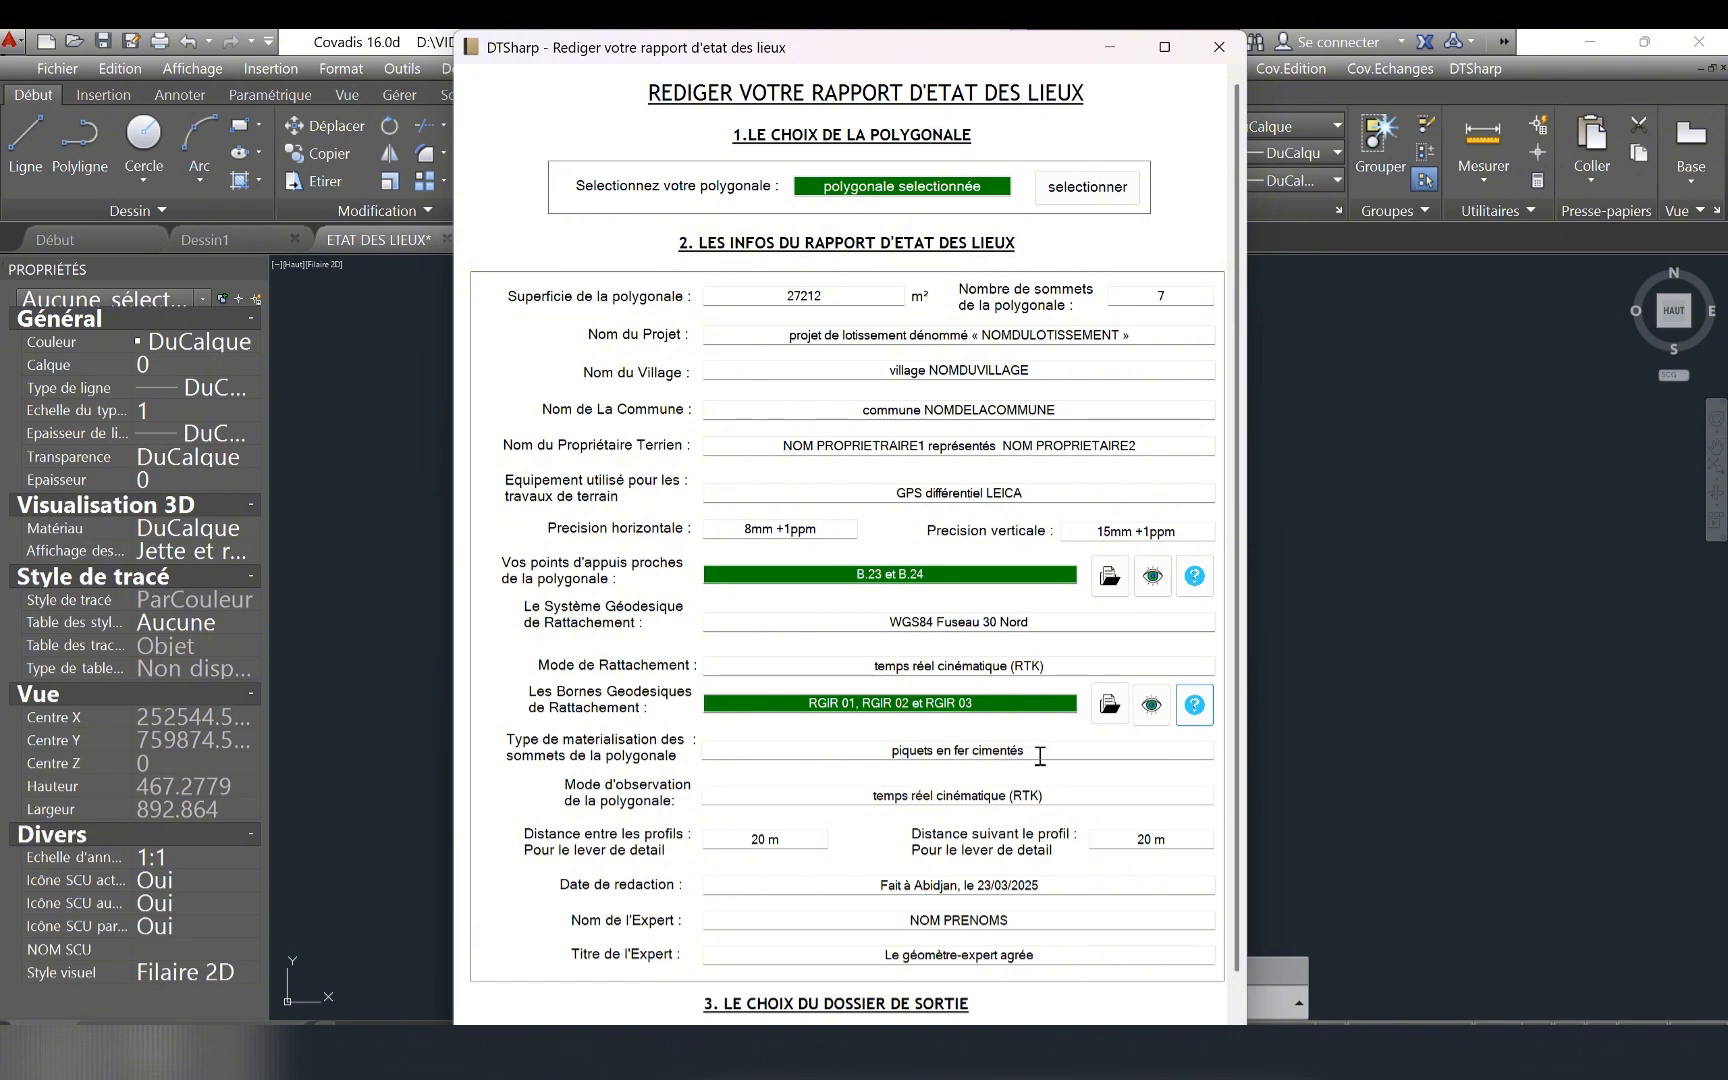
Review the vertex materialisation type, the polygon's observation mode and the two detail-survey profile distances in the report form.
{"action": "left_click_drag", "start_coordinate": [1037, 753], "coordinate": [838, 733]}
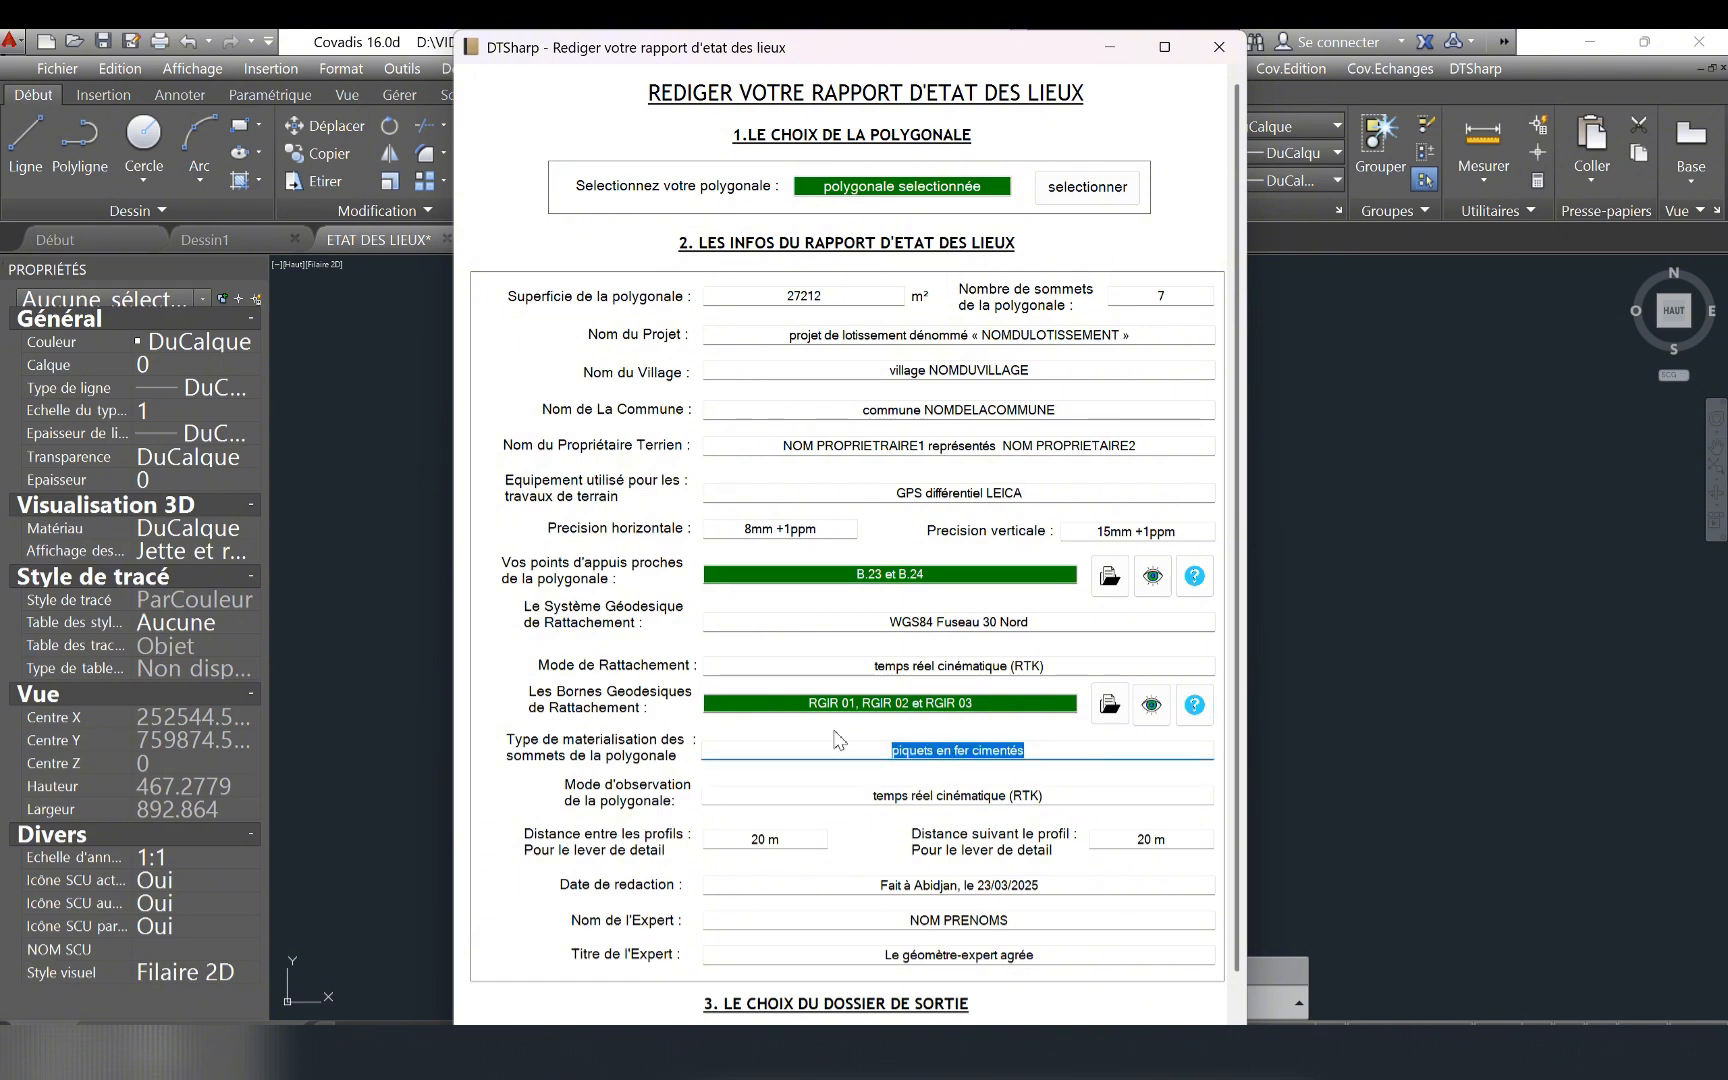
{"action": "left_click_drag", "start_coordinate": [1037, 750], "coordinate": [880, 746]}
{"action": "left_click_drag", "start_coordinate": [1052, 797], "coordinate": [830, 792]}
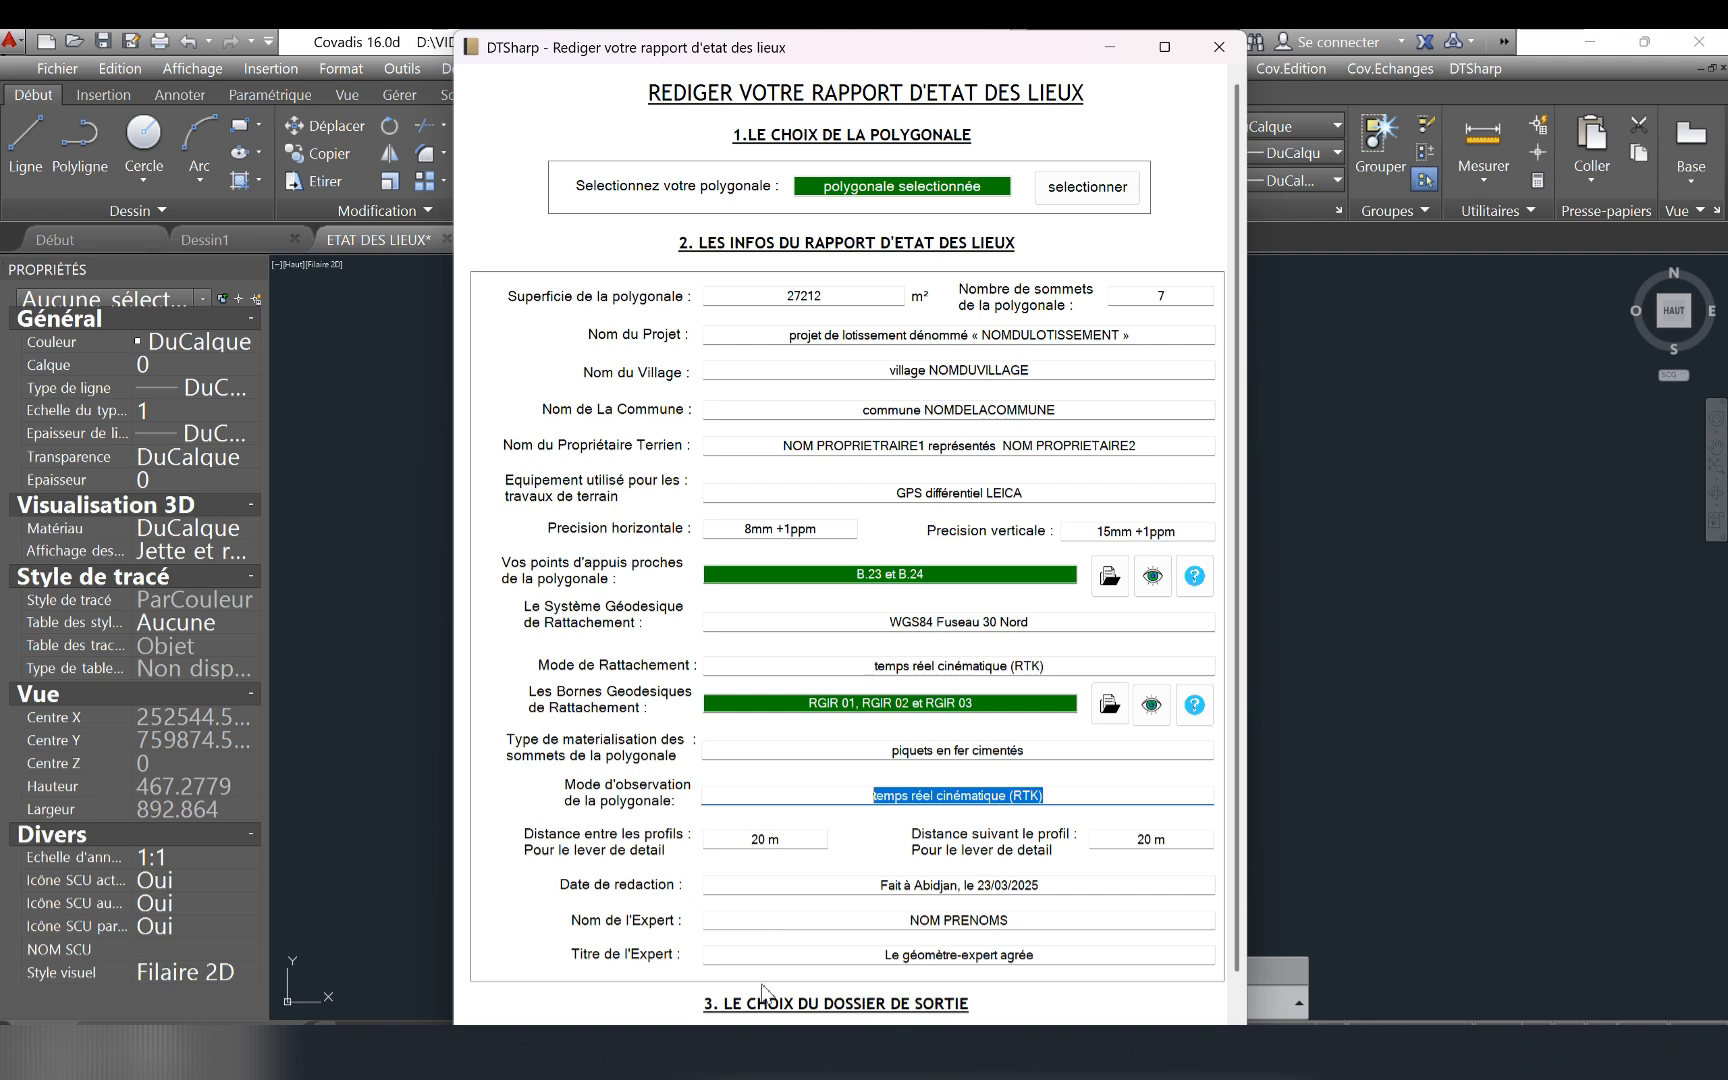
{"action": "key", "text": "Tab"}
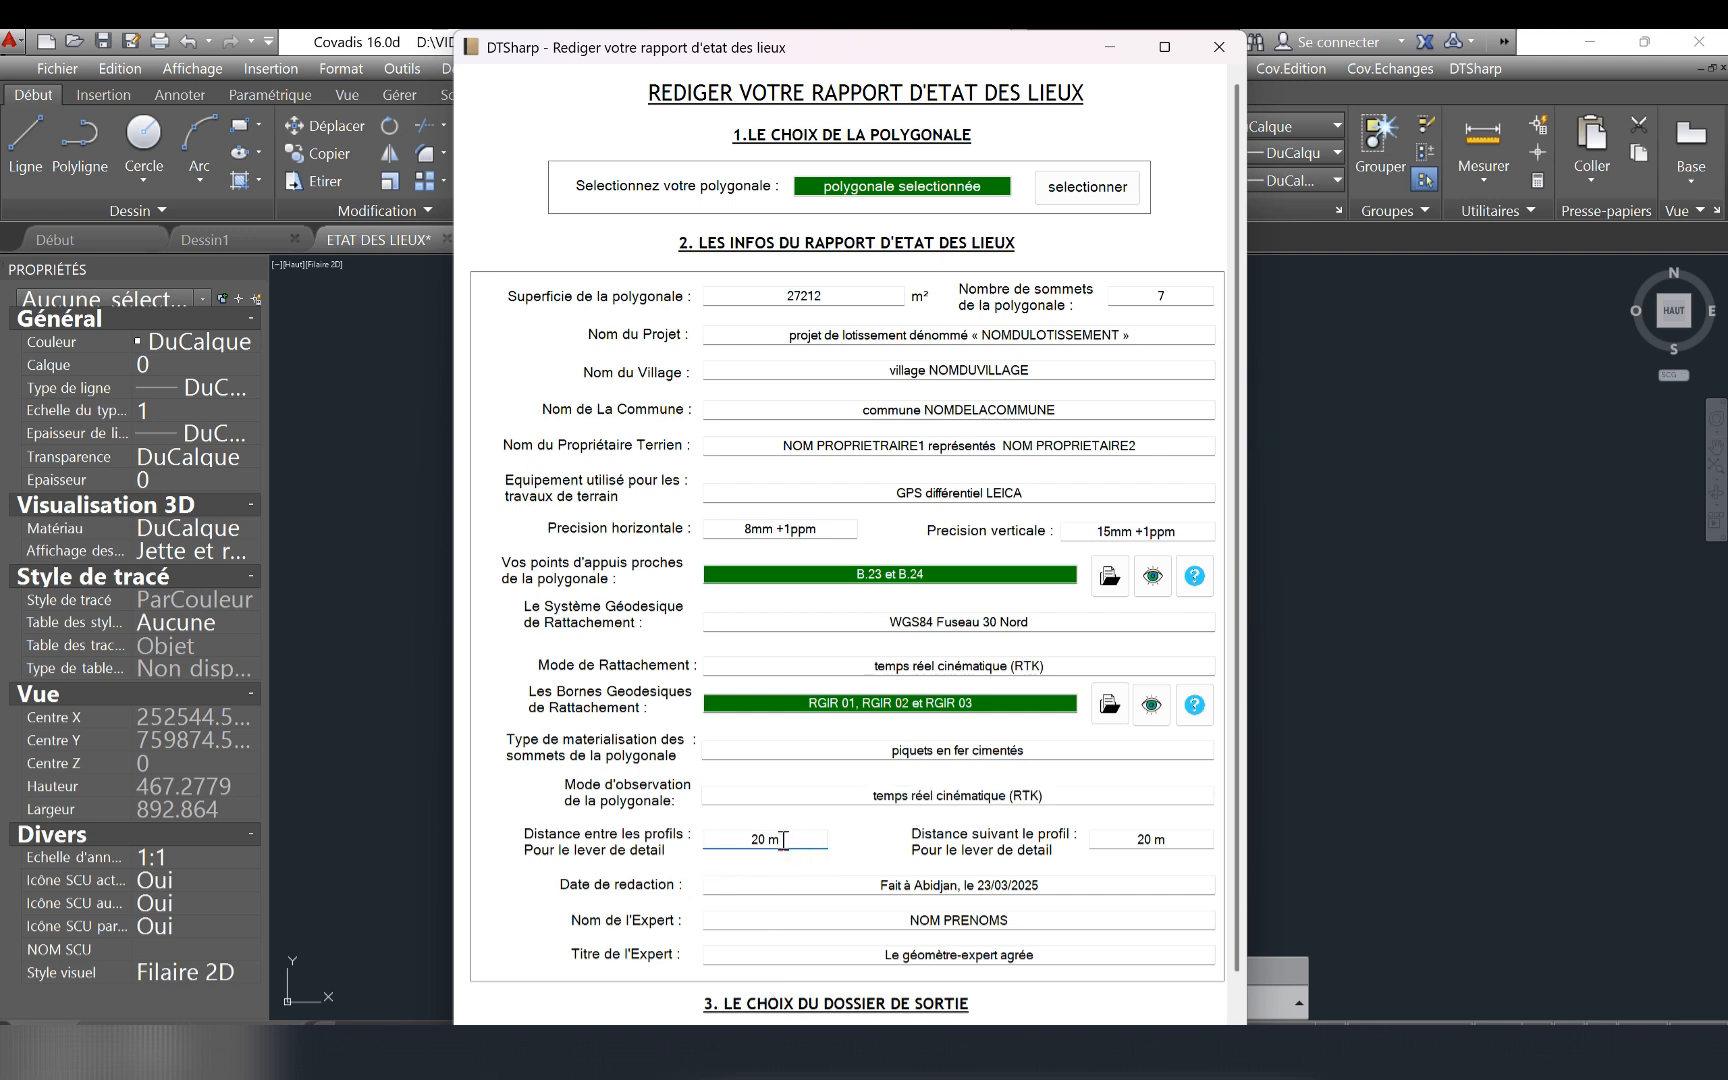
{"action": "left_click_drag", "start_coordinate": [782, 836], "coordinate": [700, 836]}
{"action": "left_click_drag", "start_coordinate": [1190, 840], "coordinate": [1135, 840]}
Replace the polygon's observation mode (Mode d'observation) with statique, removing the RTK mention.
{"action": "left_click", "coordinate": [1003, 798]}
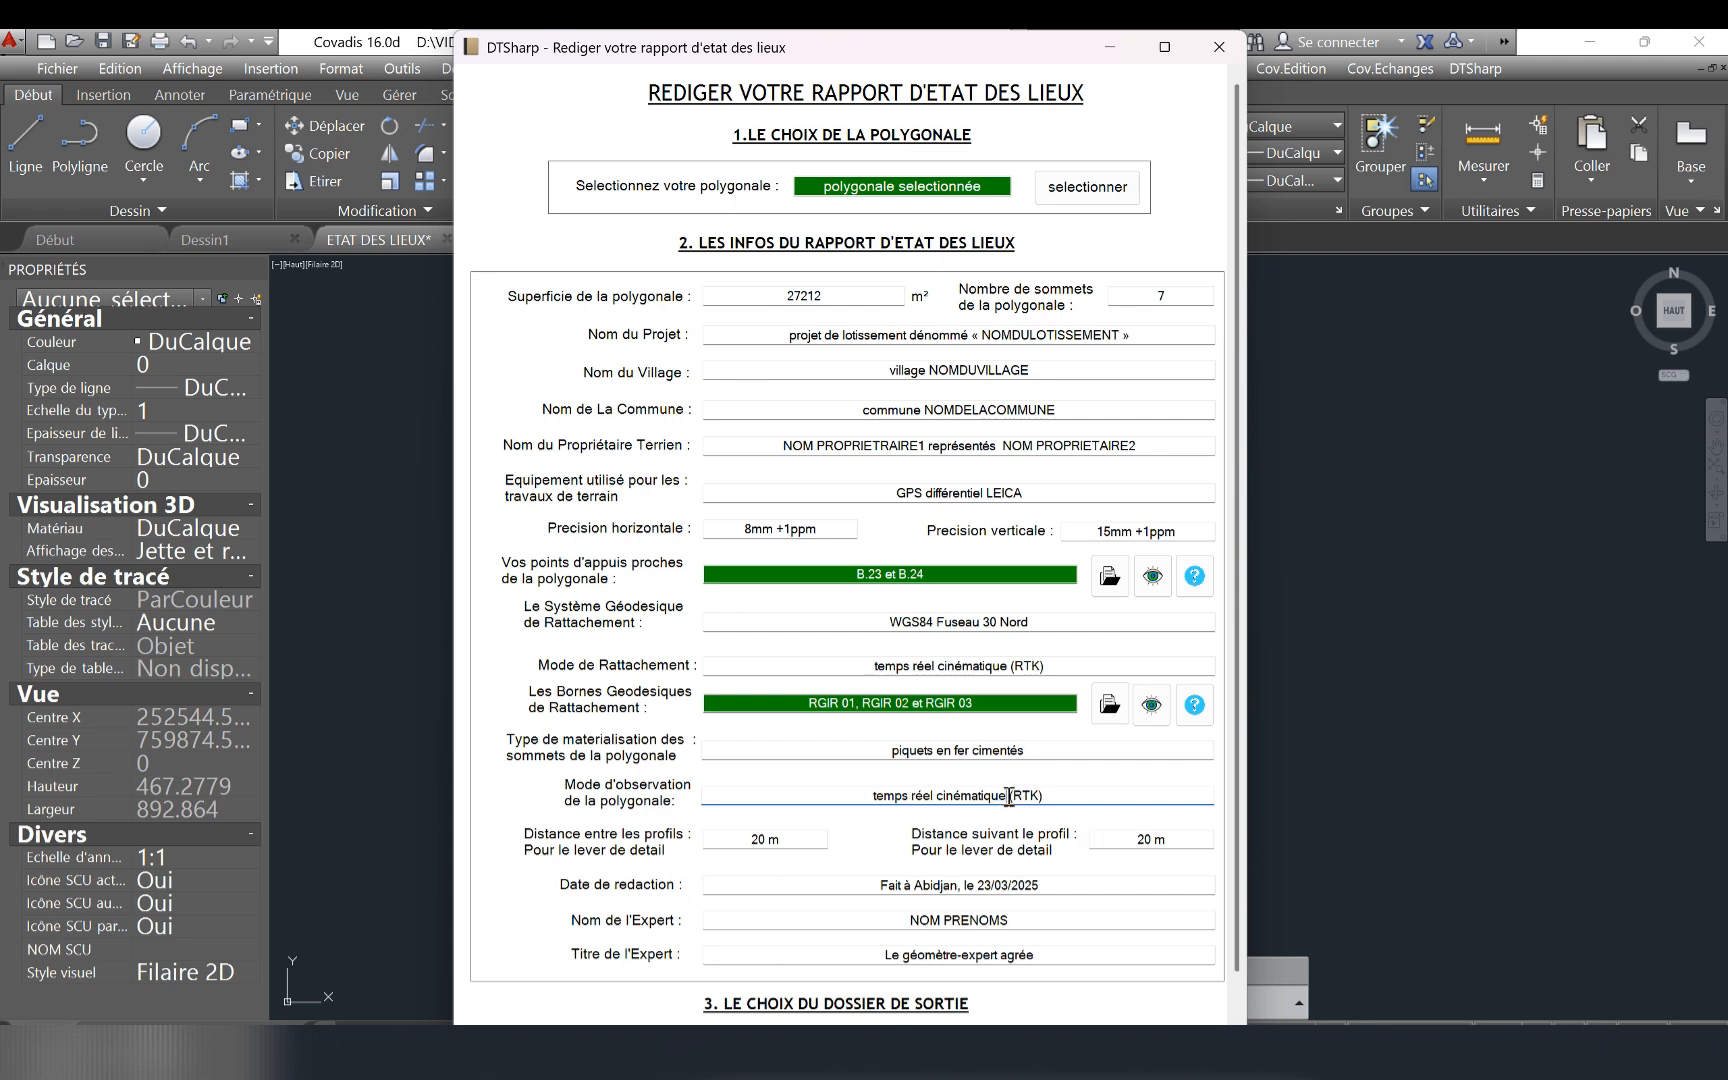
{"action": "left_click_drag", "start_coordinate": [1008, 797], "coordinate": [866, 797]}
{"action": "key", "text": "BackSpace"}
{"action": "type", "text": "STAT"}
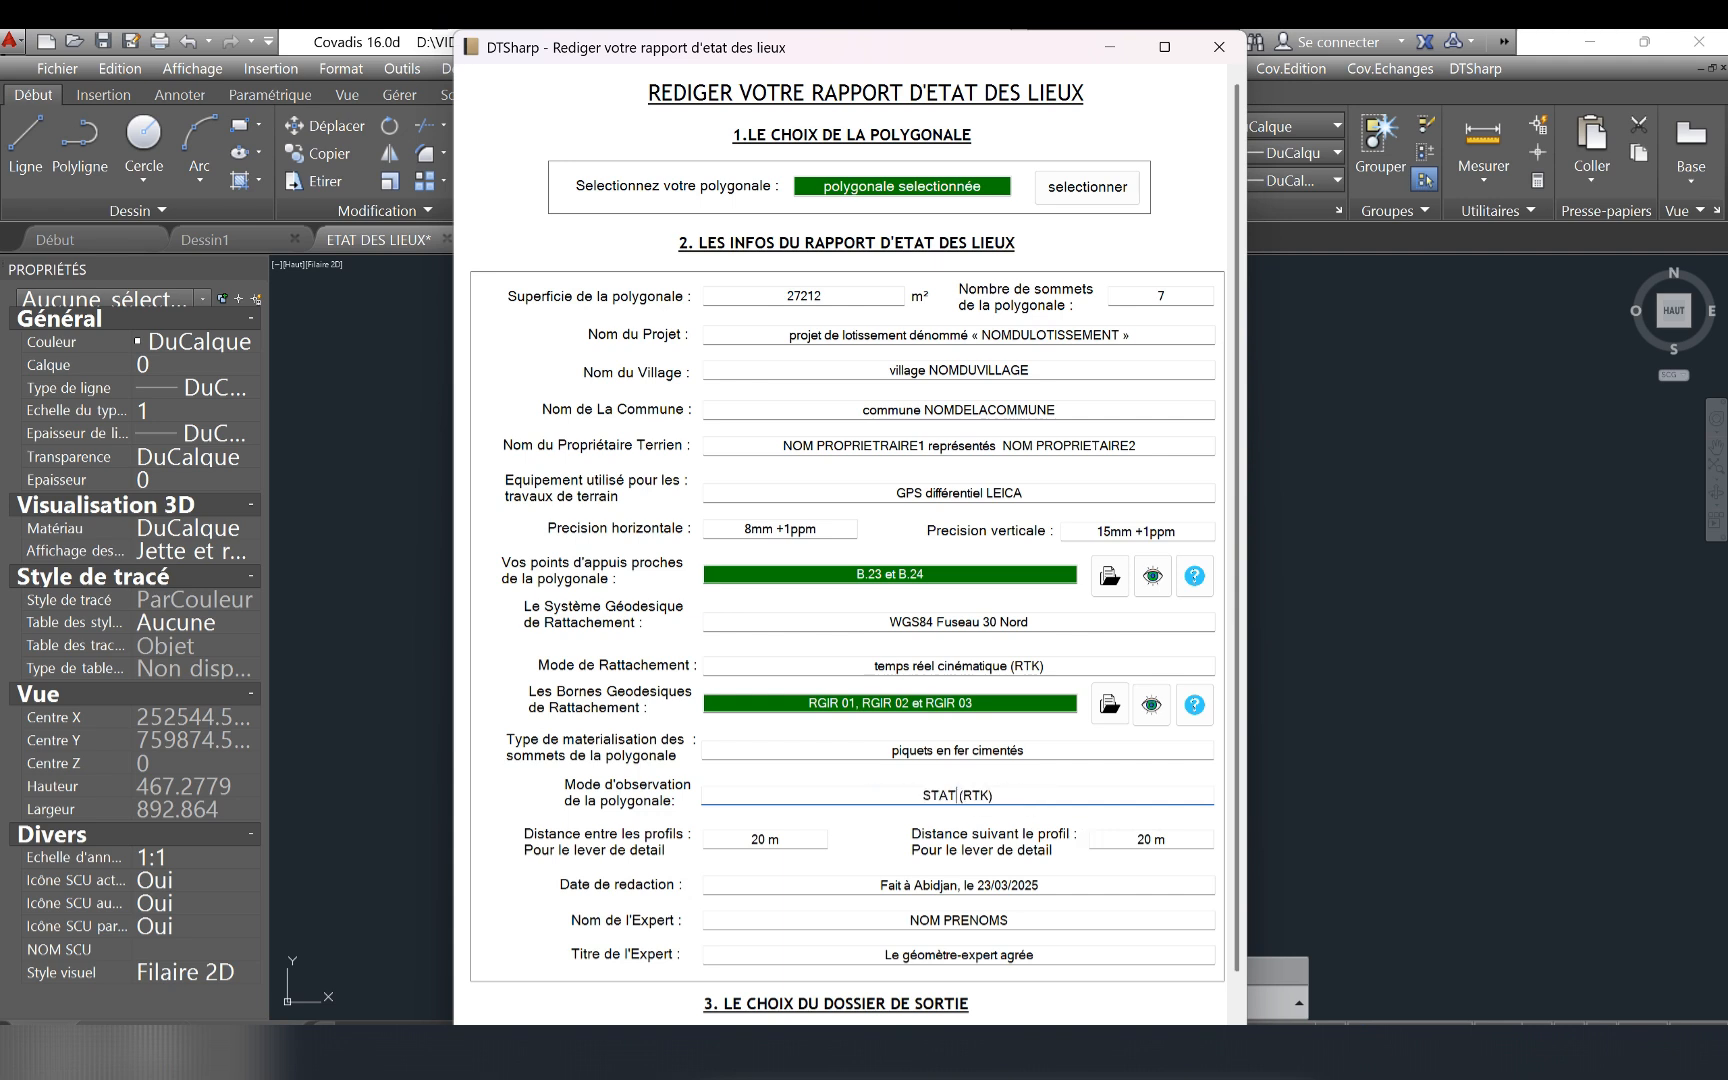
{"action": "key", "text": "BackSpace"}
{"action": "key", "text": "BackSpace"}
{"action": "key", "text": "BackSpace"}
{"action": "key", "text": "BackSpace"}
{"action": "type", "text": "statique"}
{"action": "key", "text": "BackSpace"}
{"action": "key", "text": "BackSpace"}
{"action": "key", "text": "BackSpace"}
{"action": "key", "text": "BackSpace"}
{"action": "key", "text": "BackSpace"}
{"action": "key", "text": "BackSpace"}
Review the drafting date, the expert's name and the expert's title in the report form.
{"action": "left_click_drag", "start_coordinate": [1055, 889], "coordinate": [822, 882]}
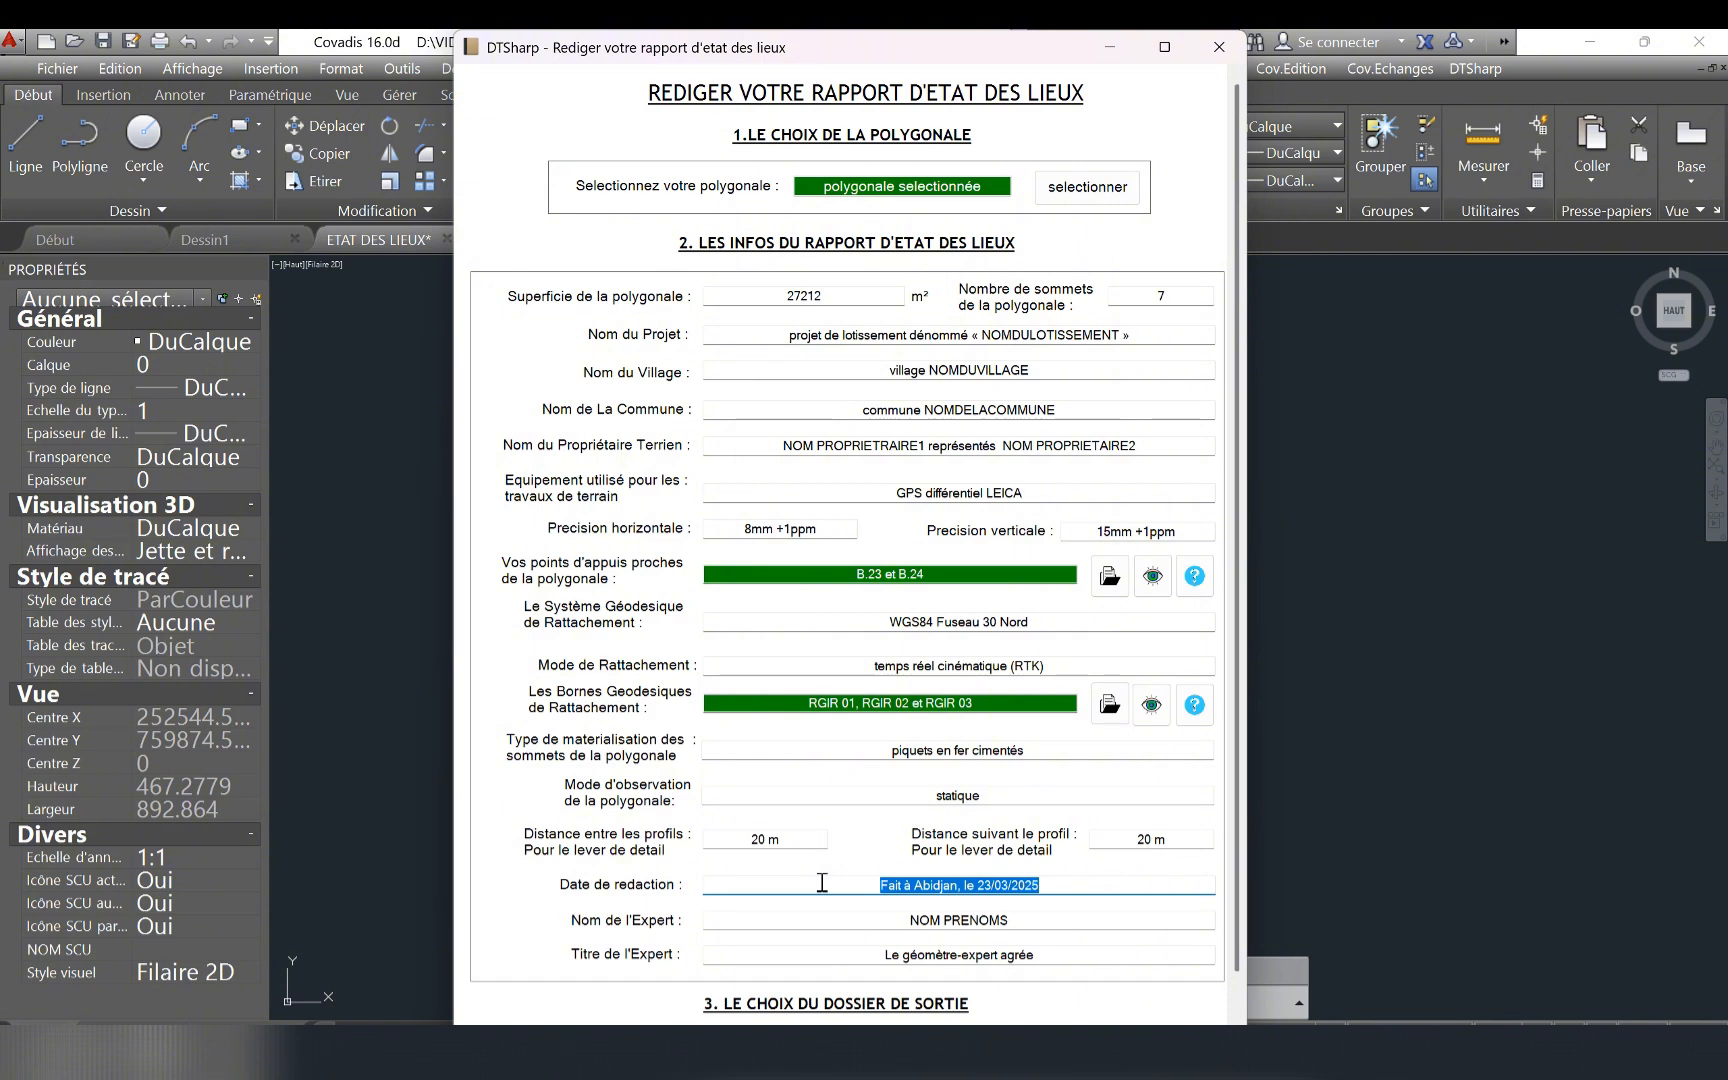
{"action": "left_click_drag", "start_coordinate": [1024, 922], "coordinate": [805, 918]}
{"action": "left_click_drag", "start_coordinate": [1050, 955], "coordinate": [833, 952]}
Confirm D:\Resultats DTSharp Perso as the output folder and generate the site condition report in Word and Excel.
{"action": "scroll", "coordinate": [940, 885], "scroll_direction": "down", "scroll_amount": 2}
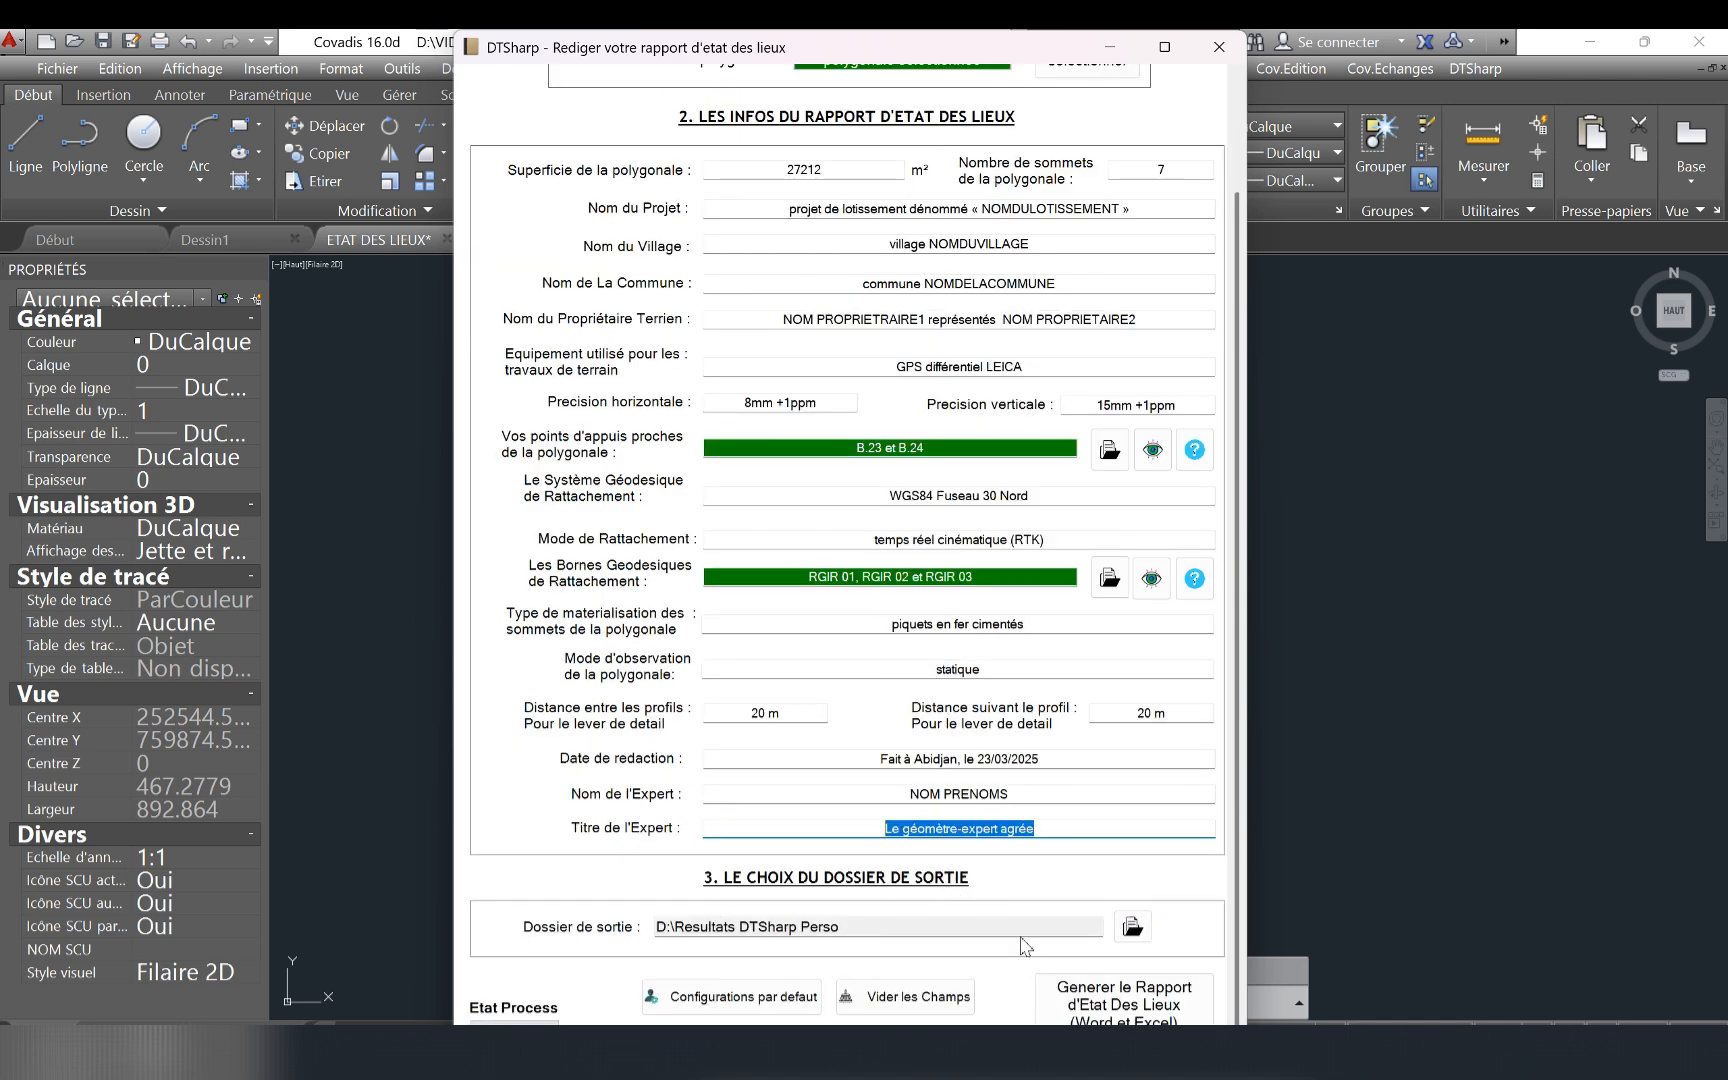
{"action": "left_click", "coordinate": [1130, 929]}
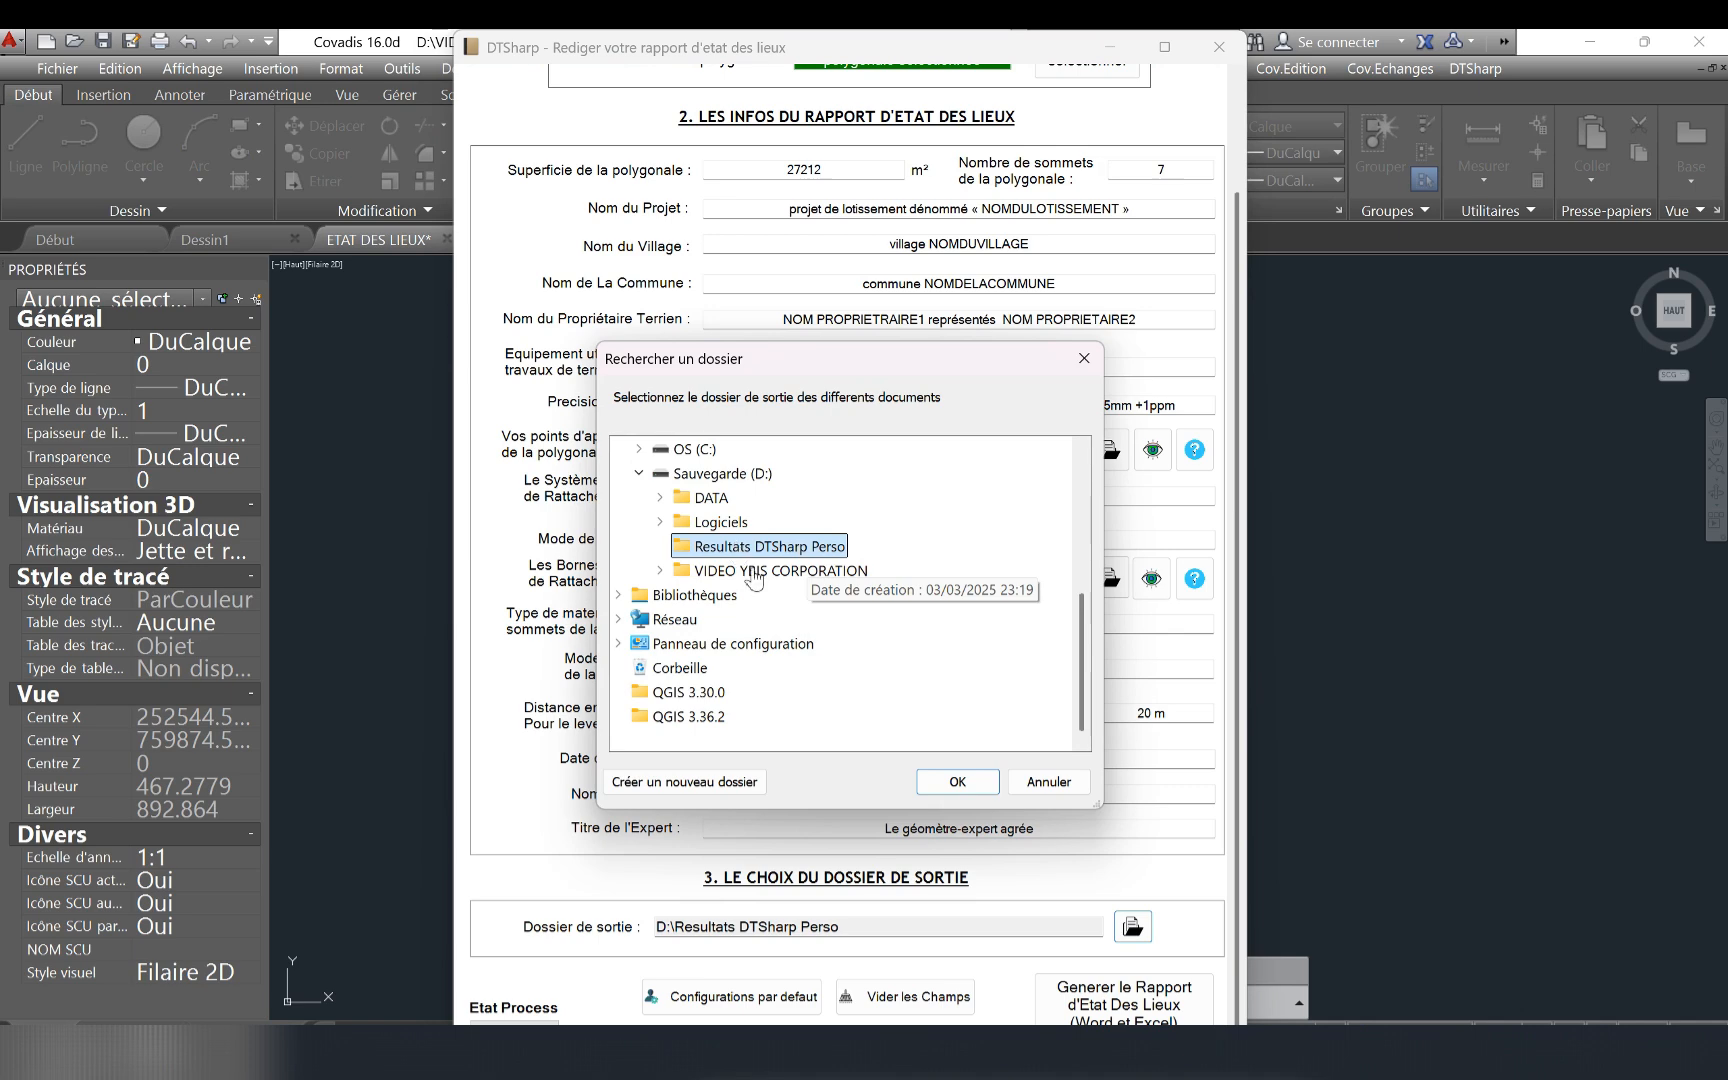
{"action": "left_click", "coordinate": [955, 784]}
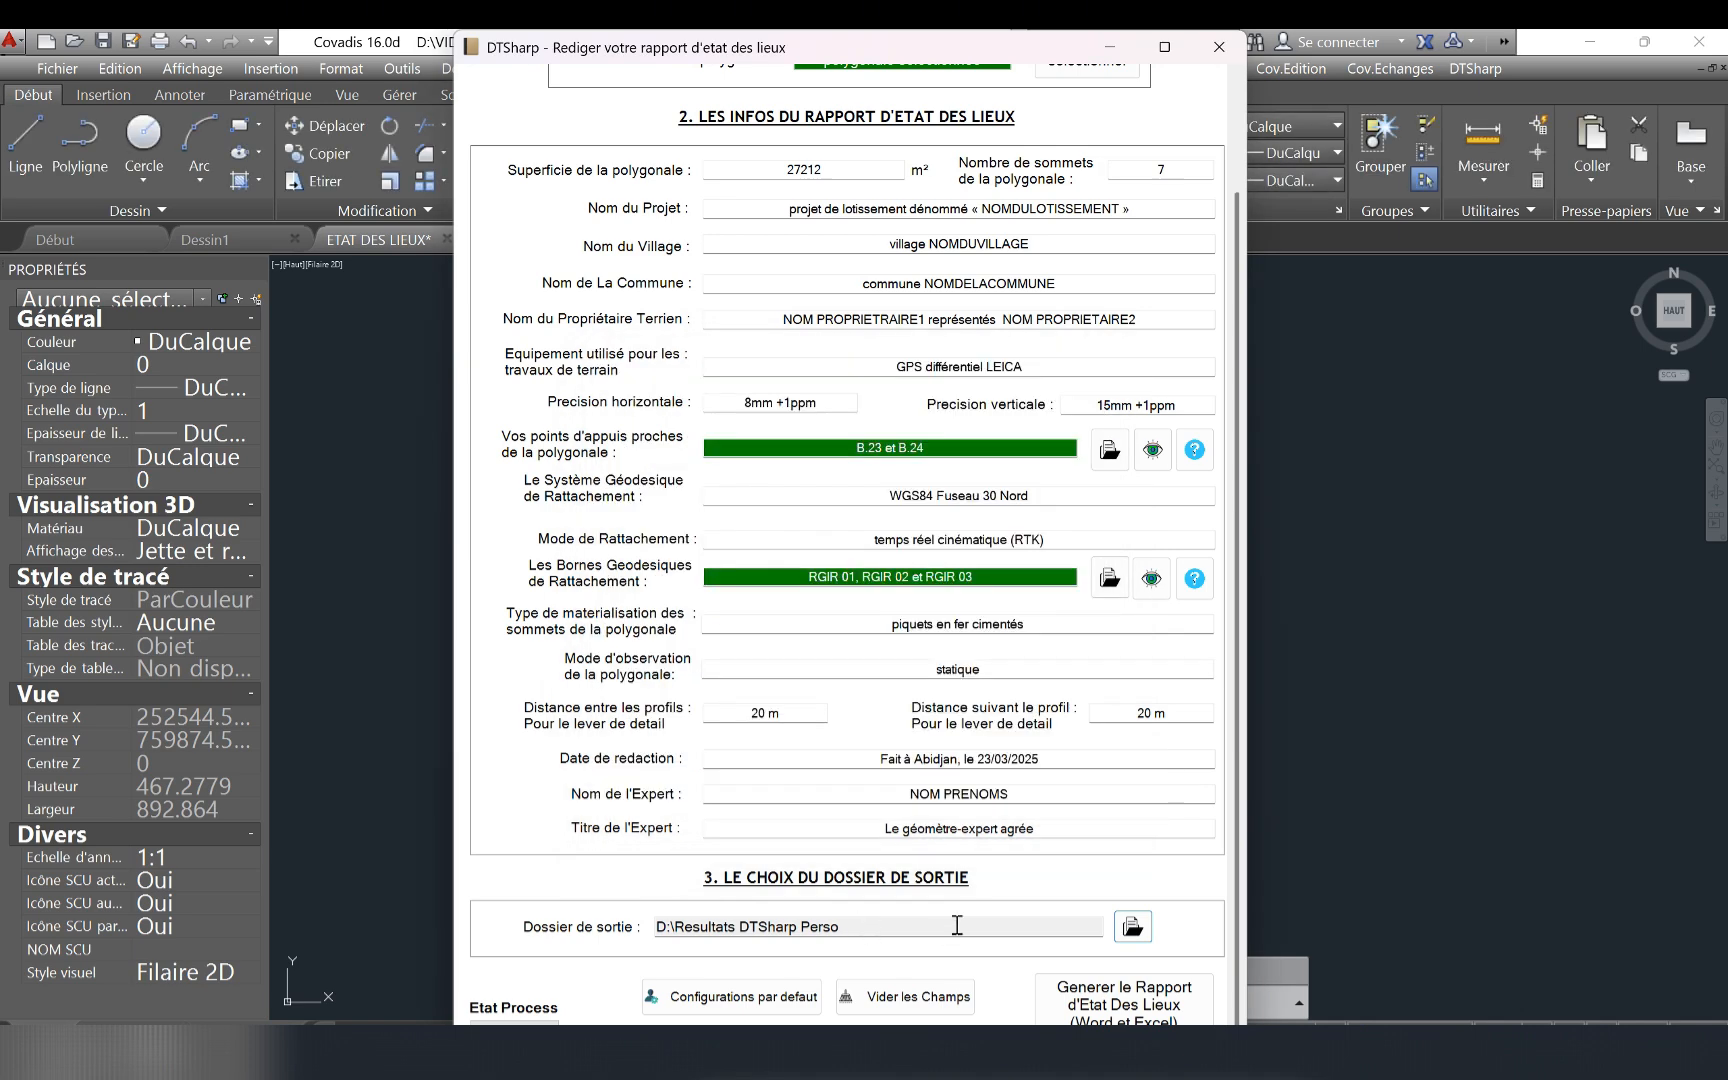
{"action": "left_click", "coordinate": [1125, 1012]}
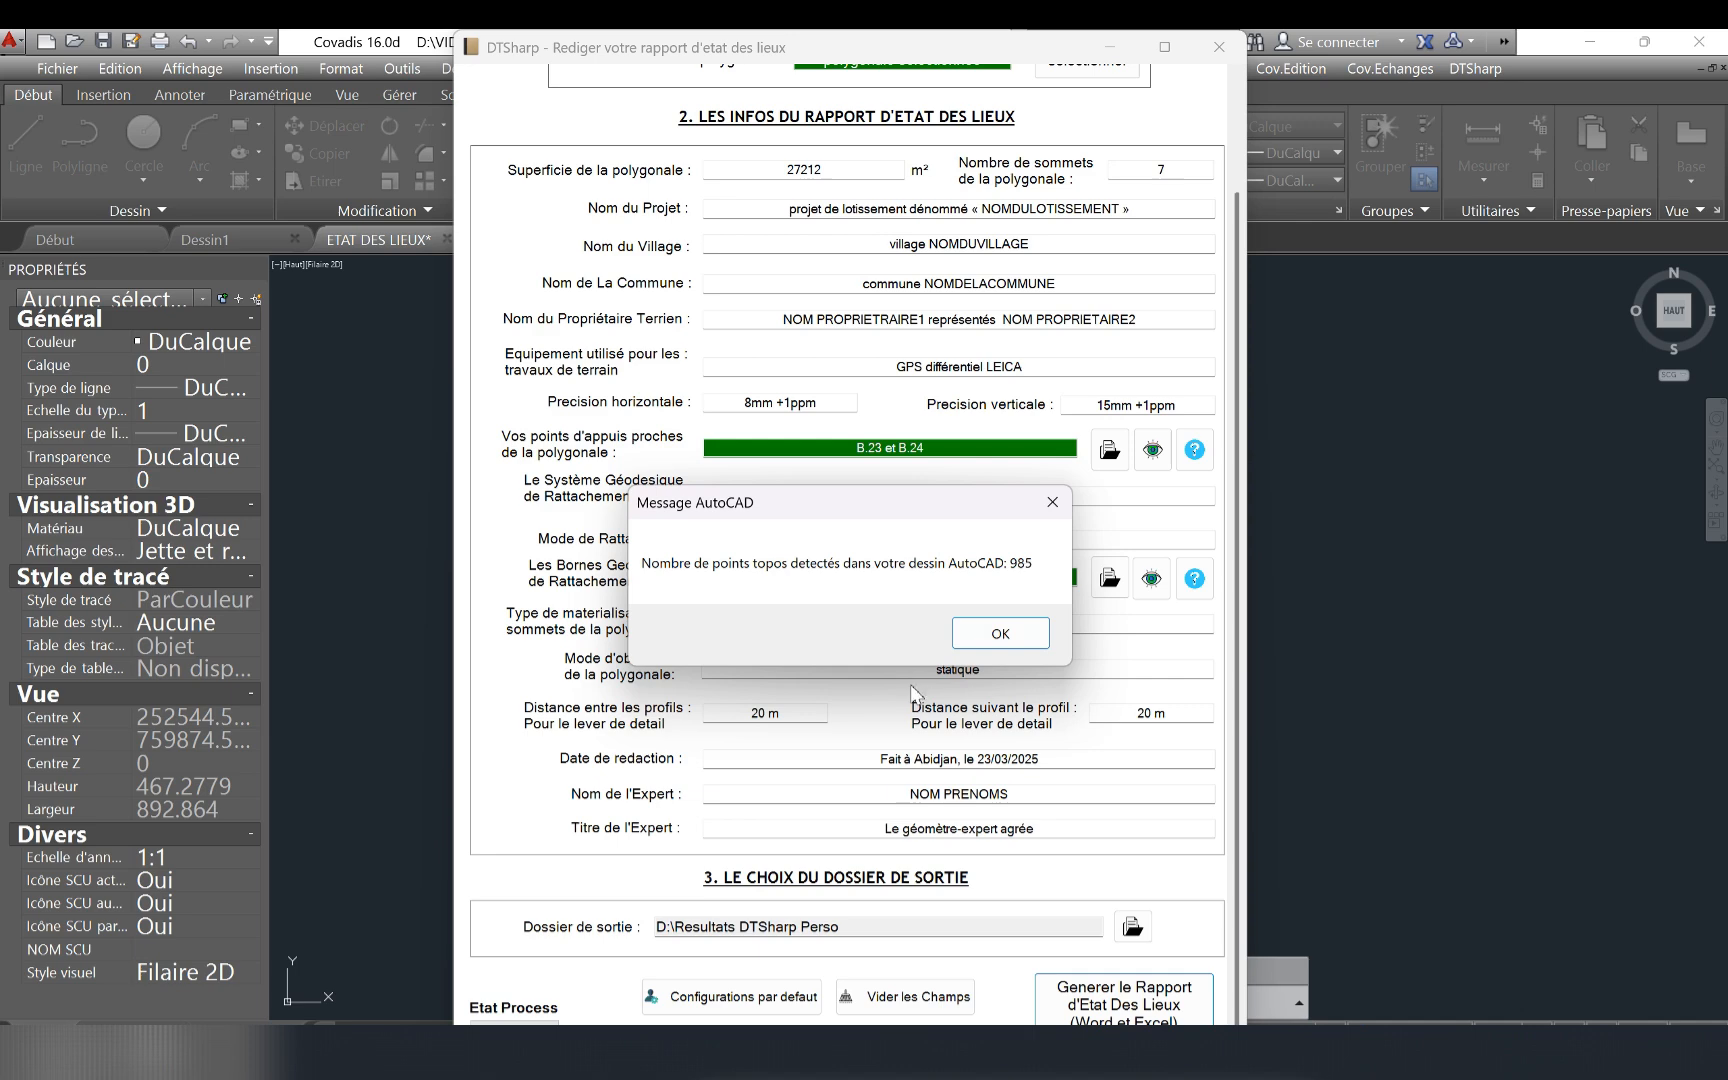
{"action": "left_click", "coordinate": [998, 634]}
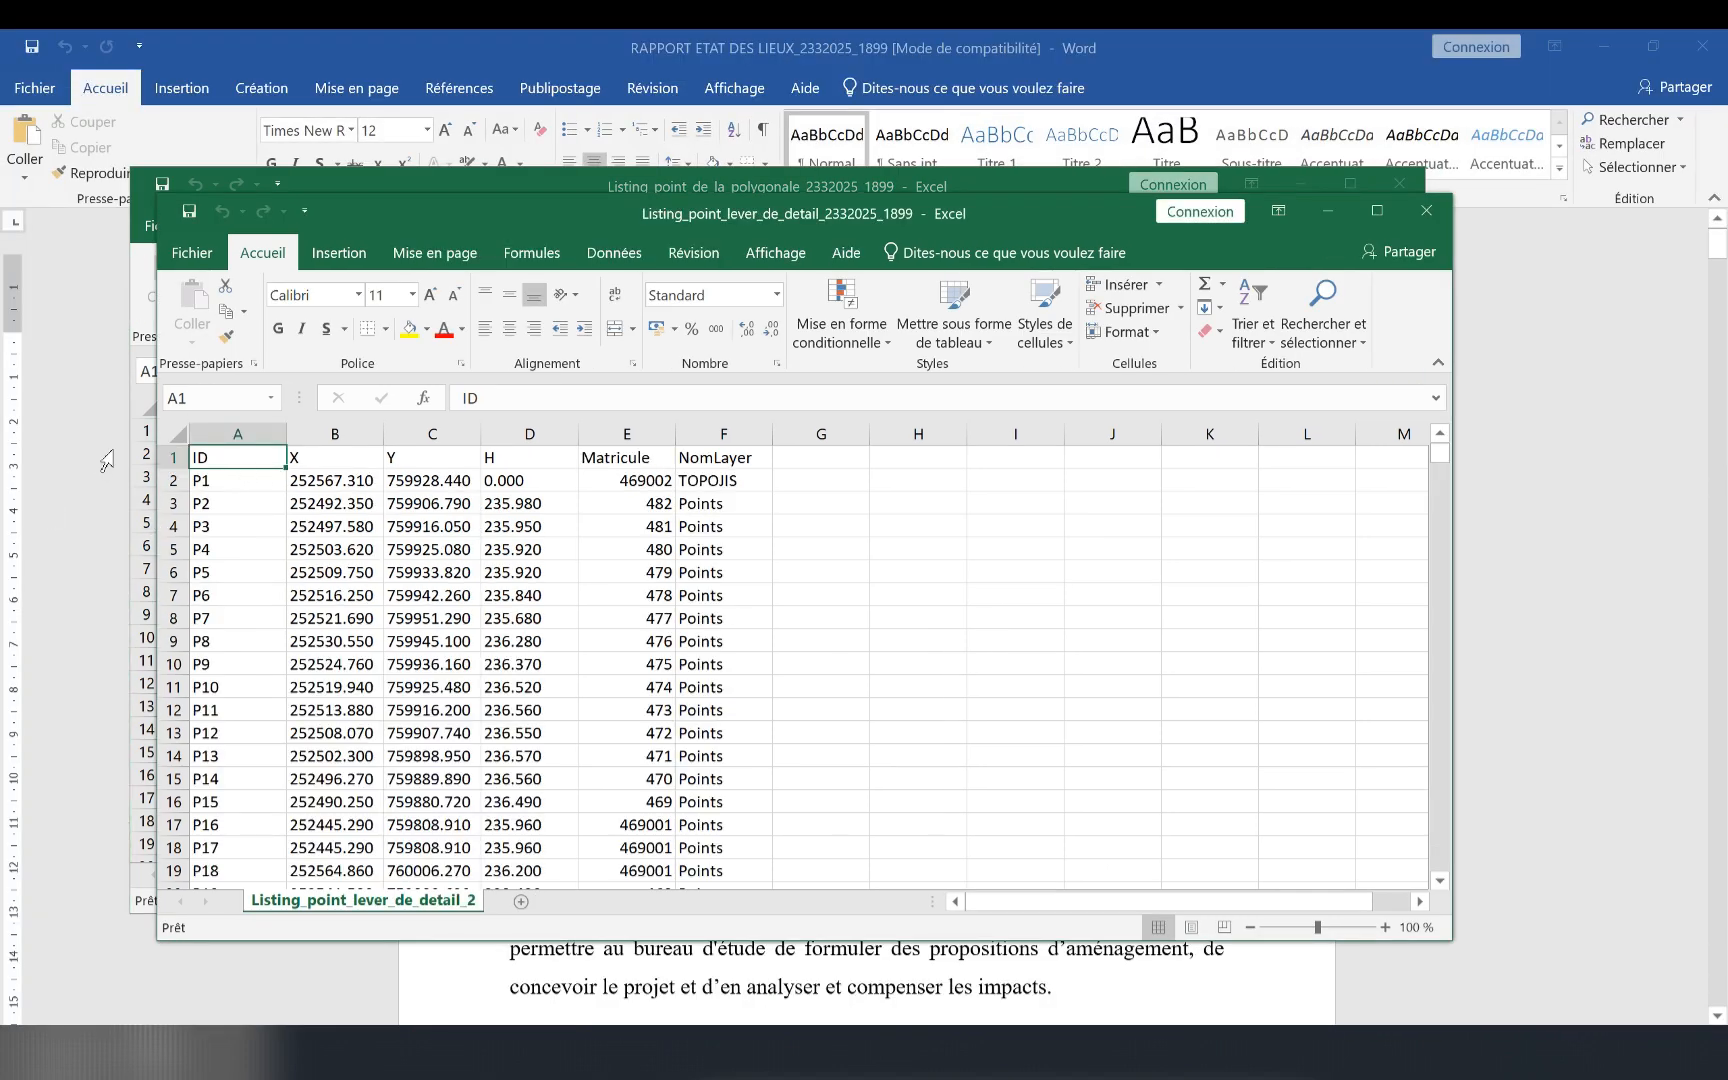
Examine the detail survey point listing in Excel, checking its ID, X, Y, H, Matricule and NomLayer columns.
{"action": "left_click_drag", "start_coordinate": [220, 458], "coordinate": [730, 852]}
{"action": "scroll", "coordinate": [690, 660], "scroll_direction": "up", "scroll_amount": 12}
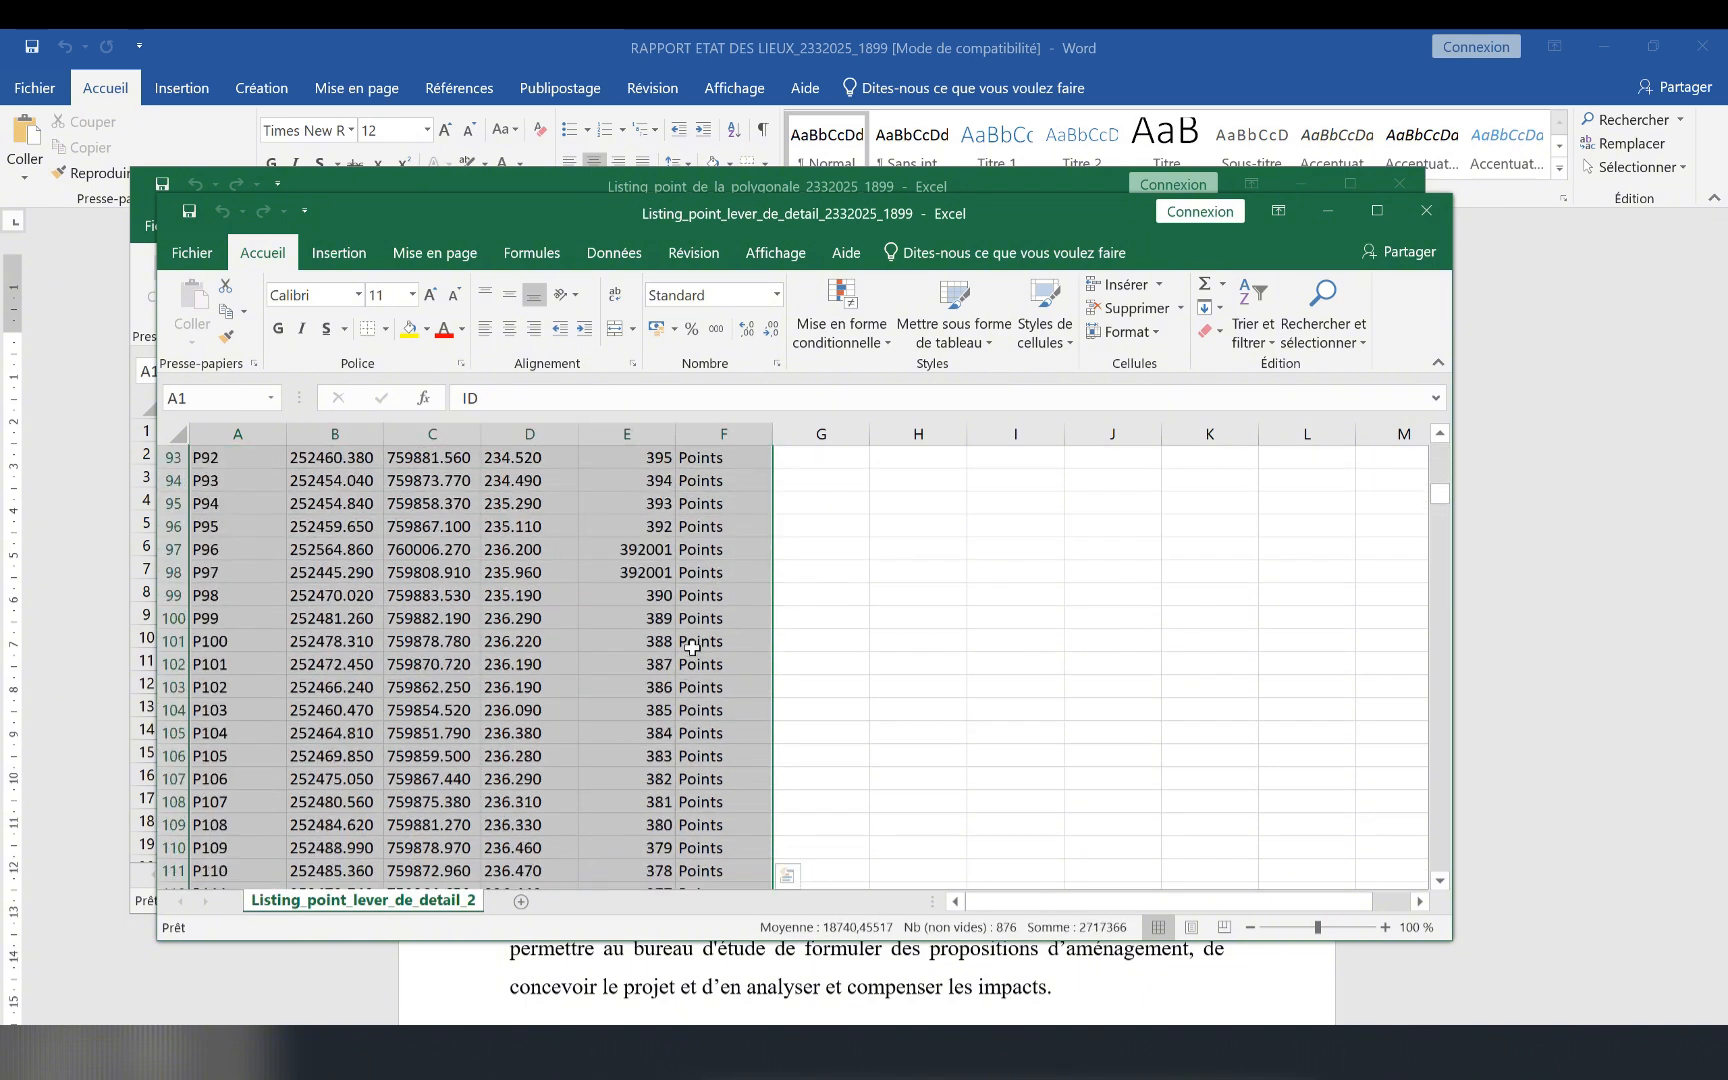
{"action": "scroll", "coordinate": [688, 648], "scroll_direction": "down", "scroll_amount": 18}
{"action": "scroll", "coordinate": [691, 648], "scroll_direction": "up", "scroll_amount": 20}
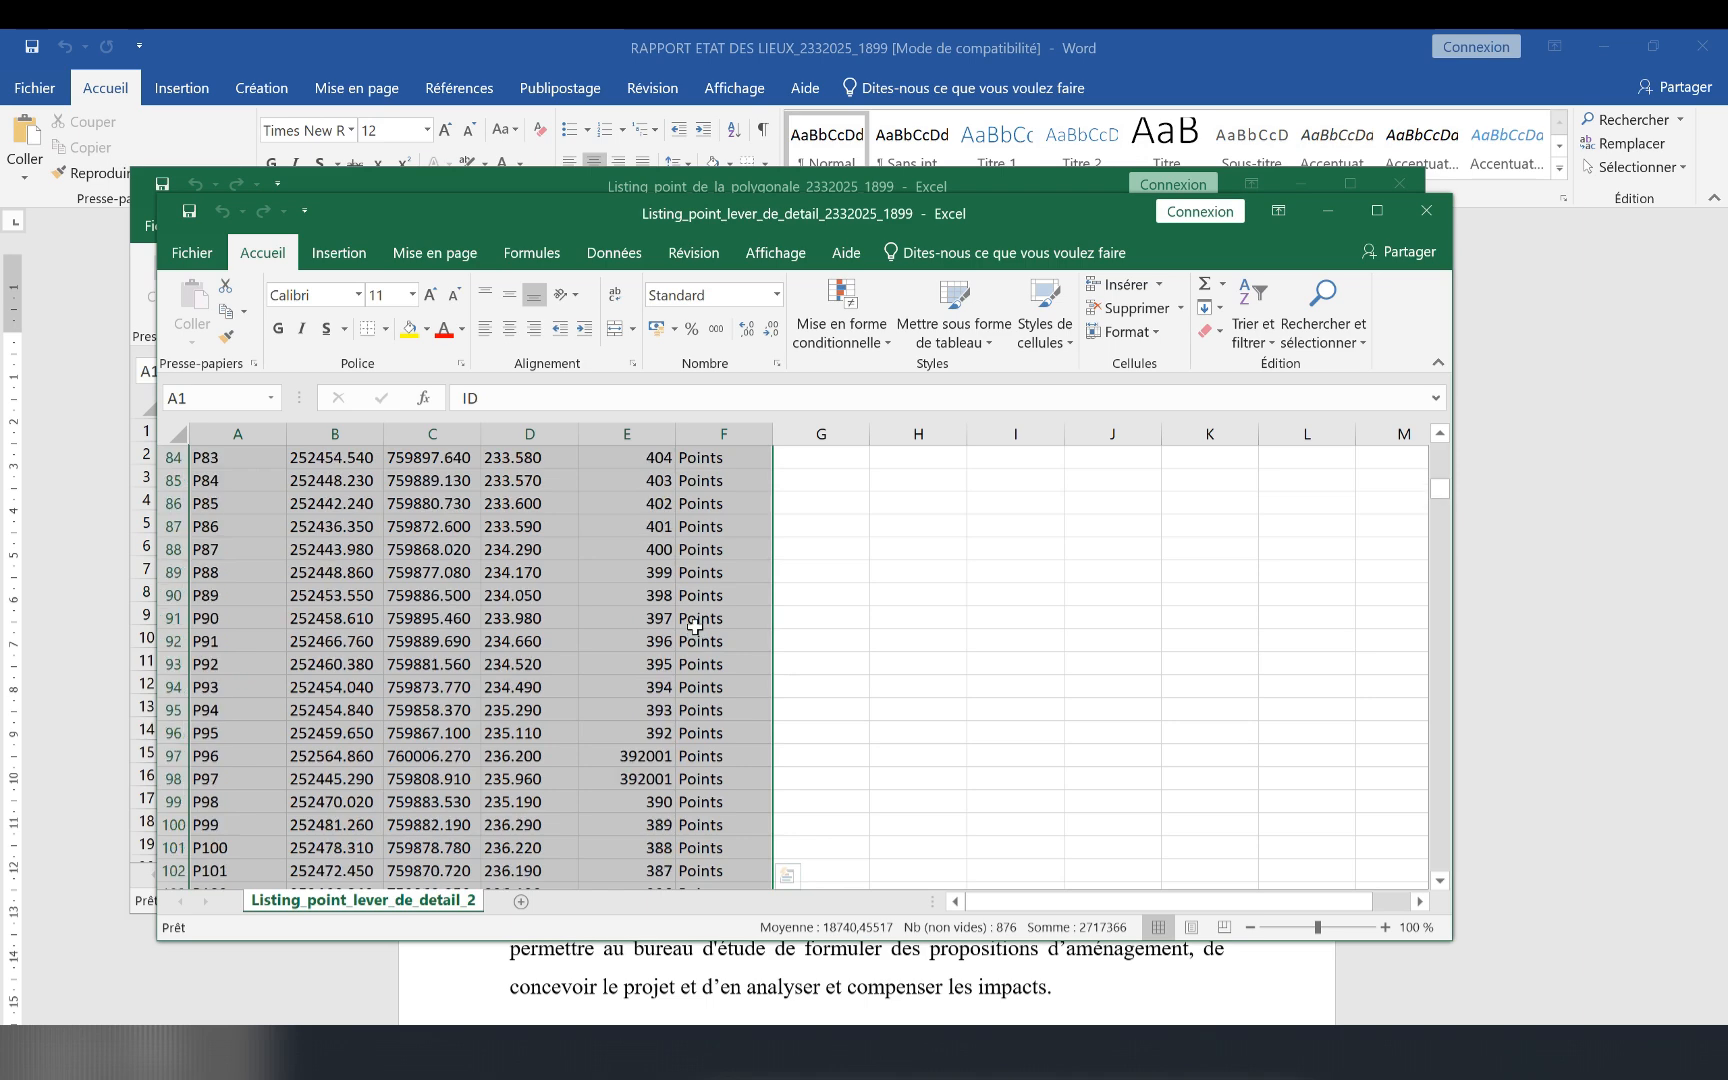
{"action": "scroll", "coordinate": [695, 614], "scroll_direction": "up", "scroll_amount": 5}
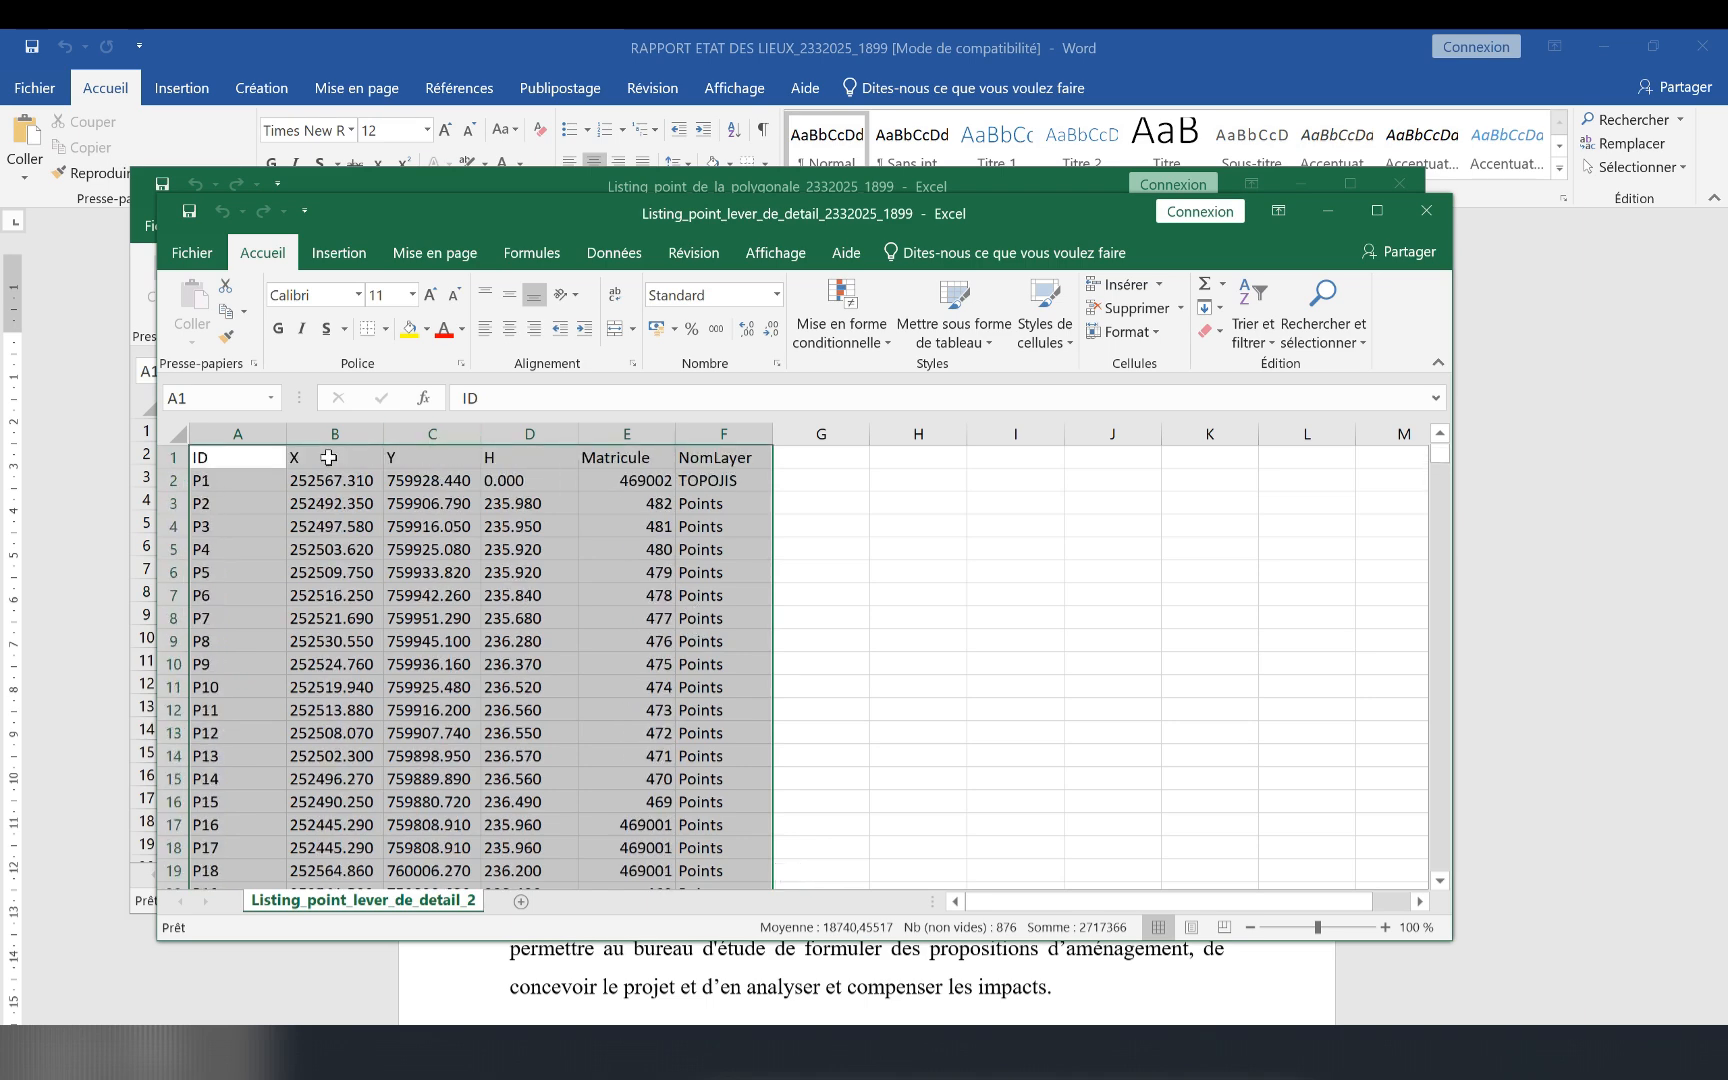
{"action": "left_click_drag", "start_coordinate": [328, 457], "coordinate": [549, 716]}
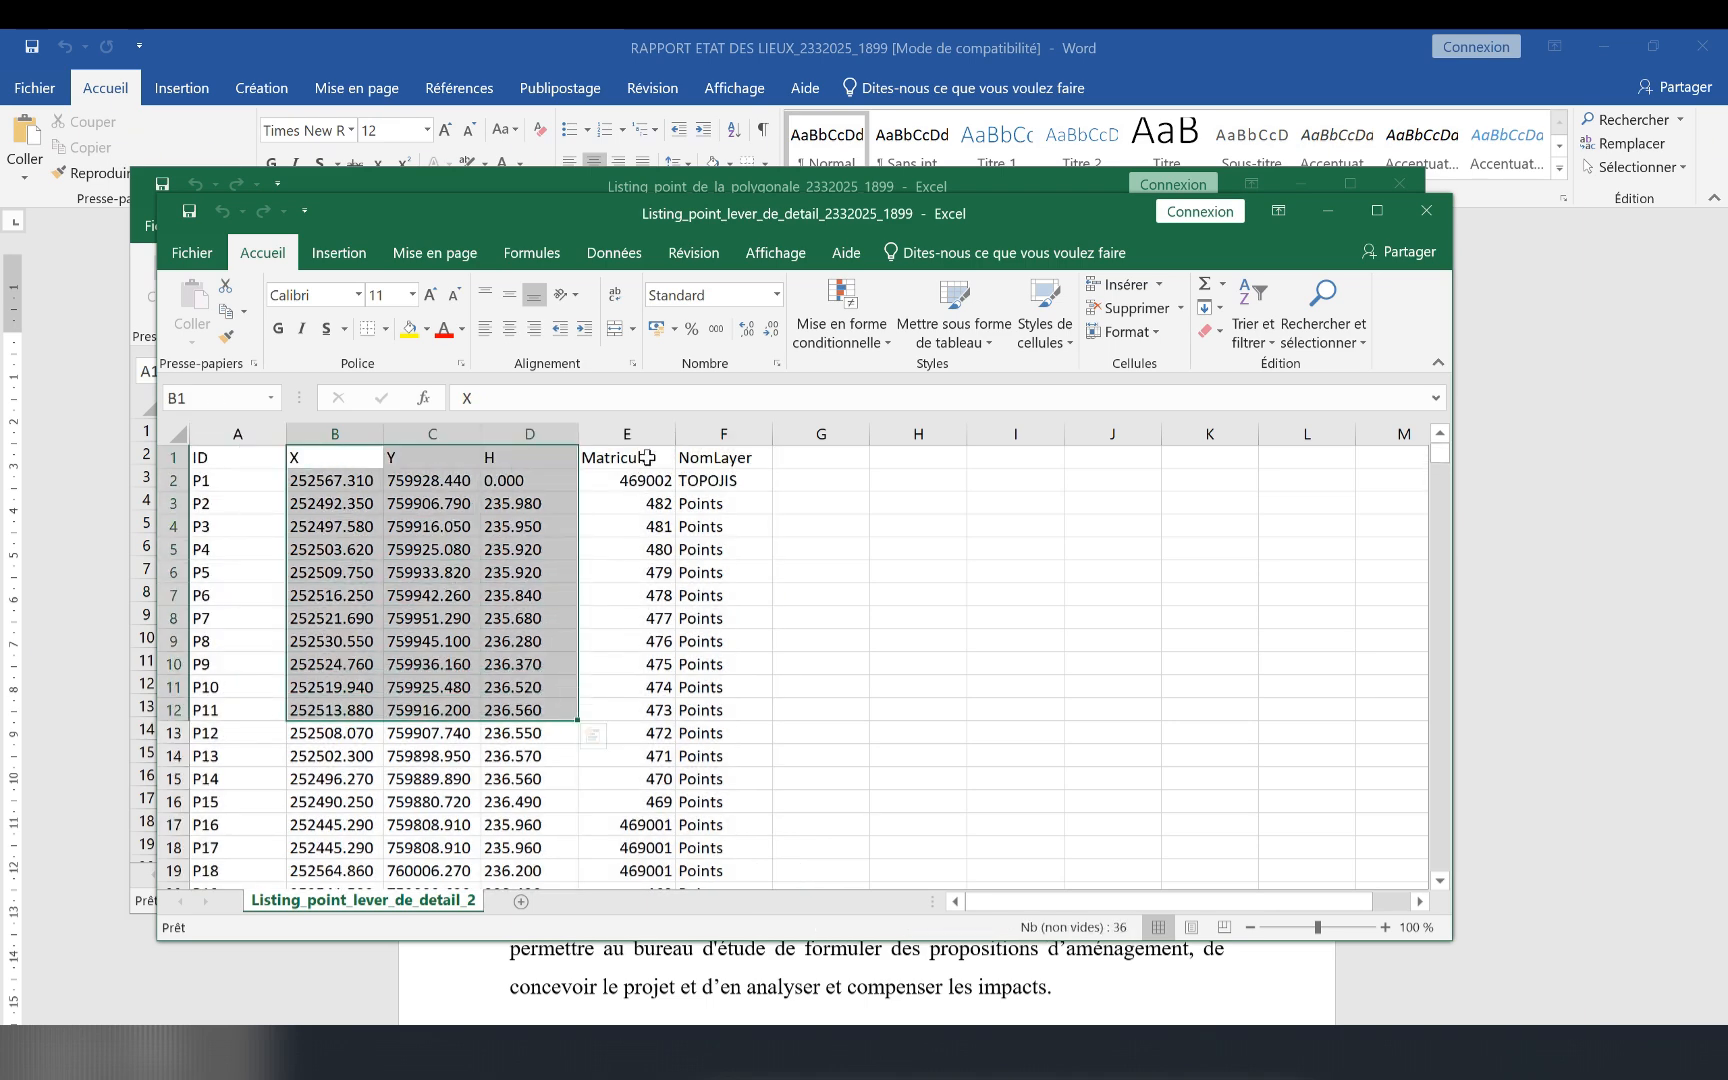
{"action": "left_click_drag", "start_coordinate": [640, 457], "coordinate": [614, 858]}
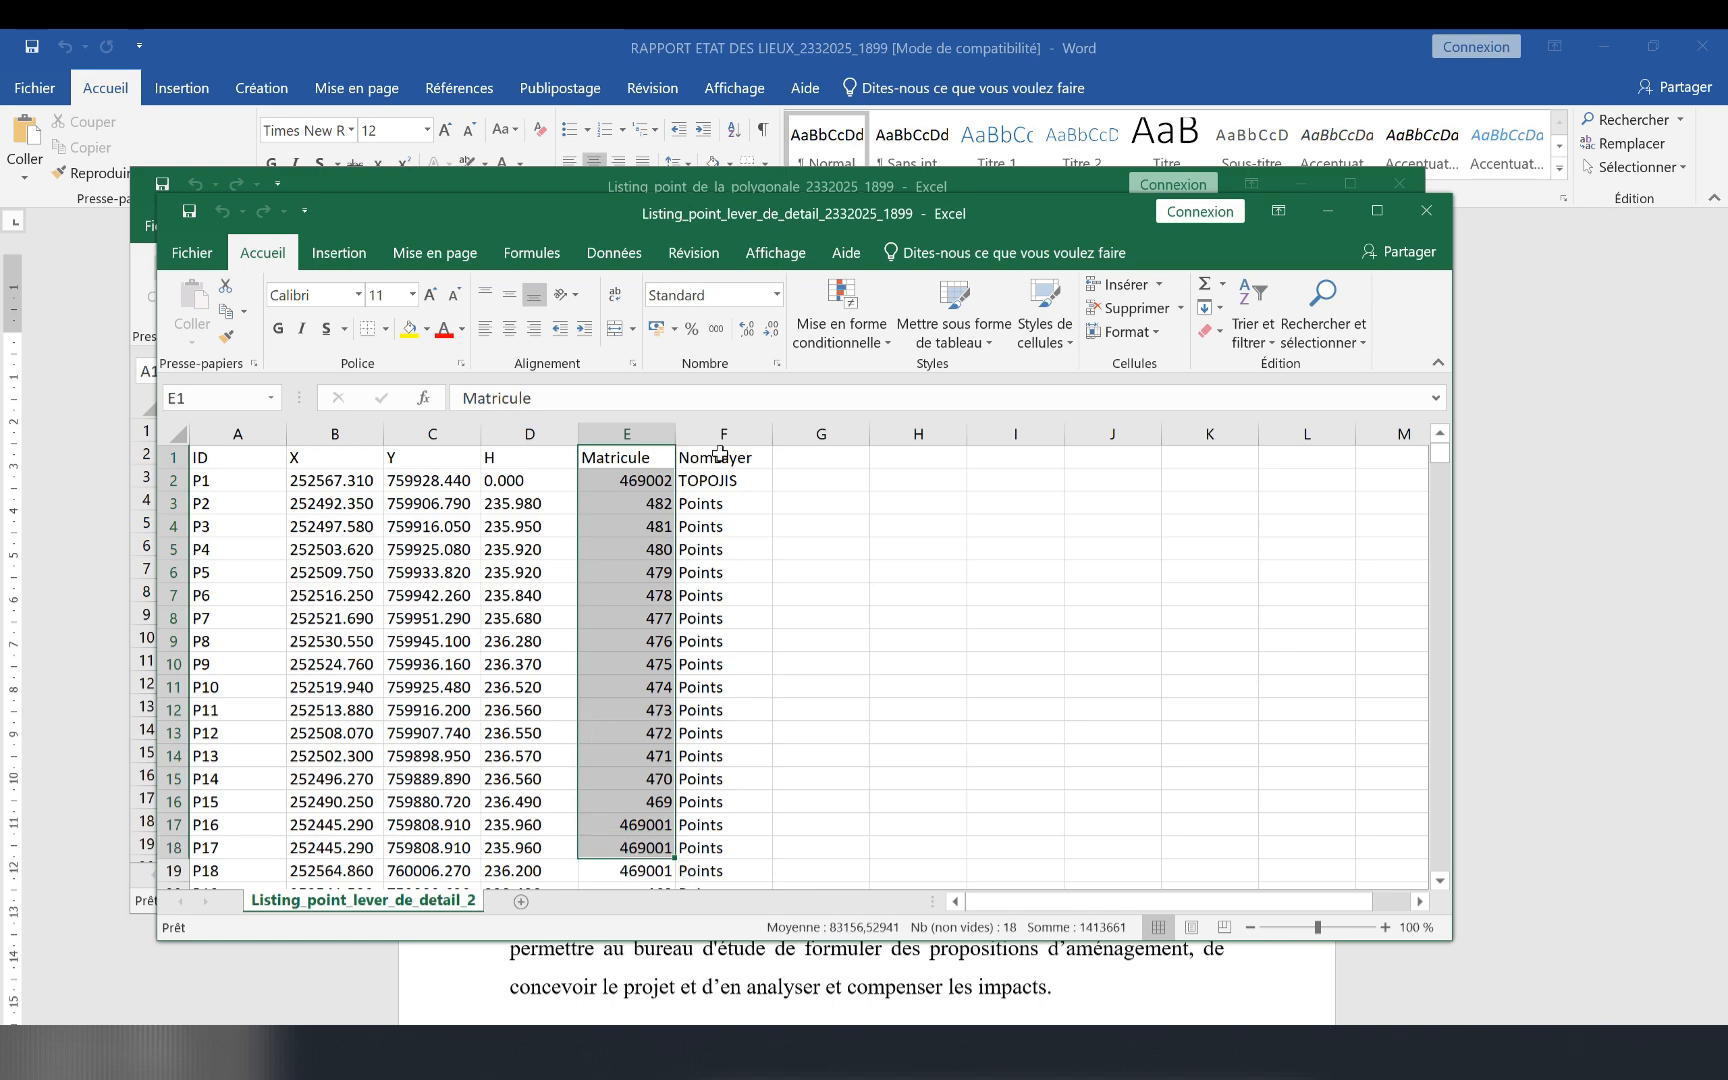
{"action": "left_click_drag", "start_coordinate": [700, 457], "coordinate": [688, 852]}
Switch to the polygon point listing workbook and examine its vertex IDs and X, Y, H coordinates.
{"action": "key", "text": "alt+Tab"}
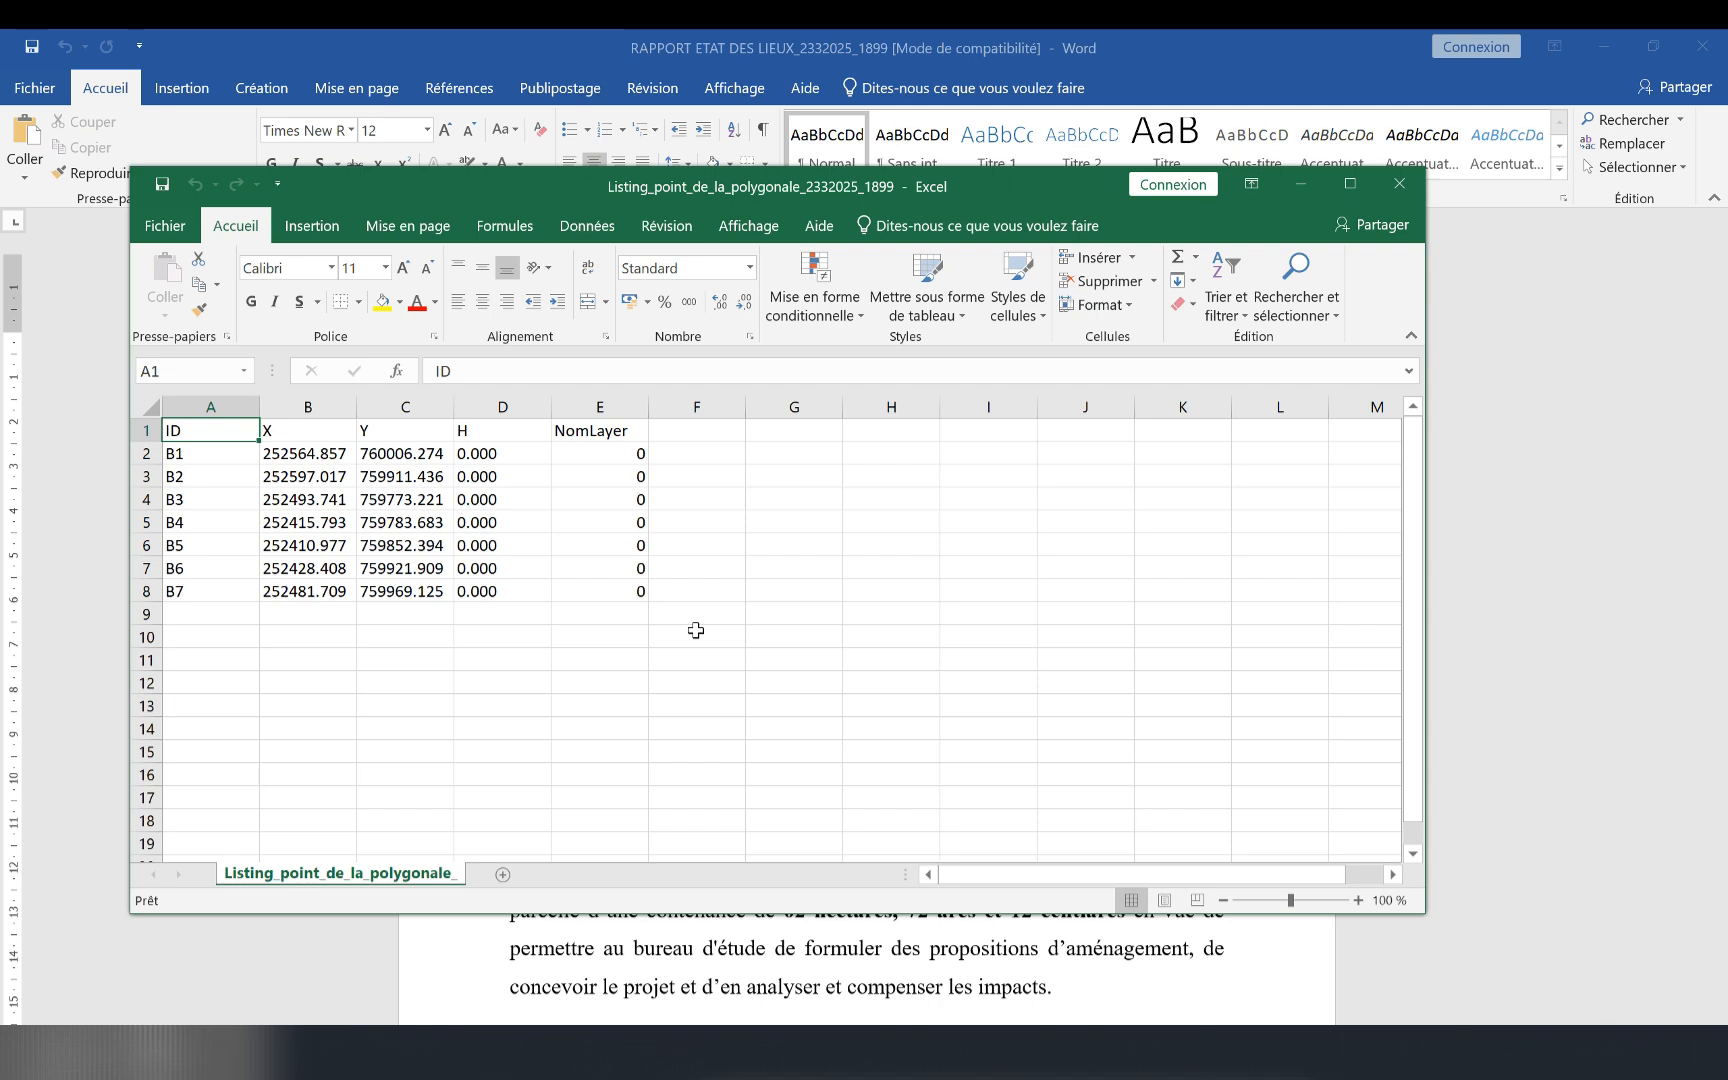
{"action": "left_click_drag", "start_coordinate": [180, 435], "coordinate": [640, 590]}
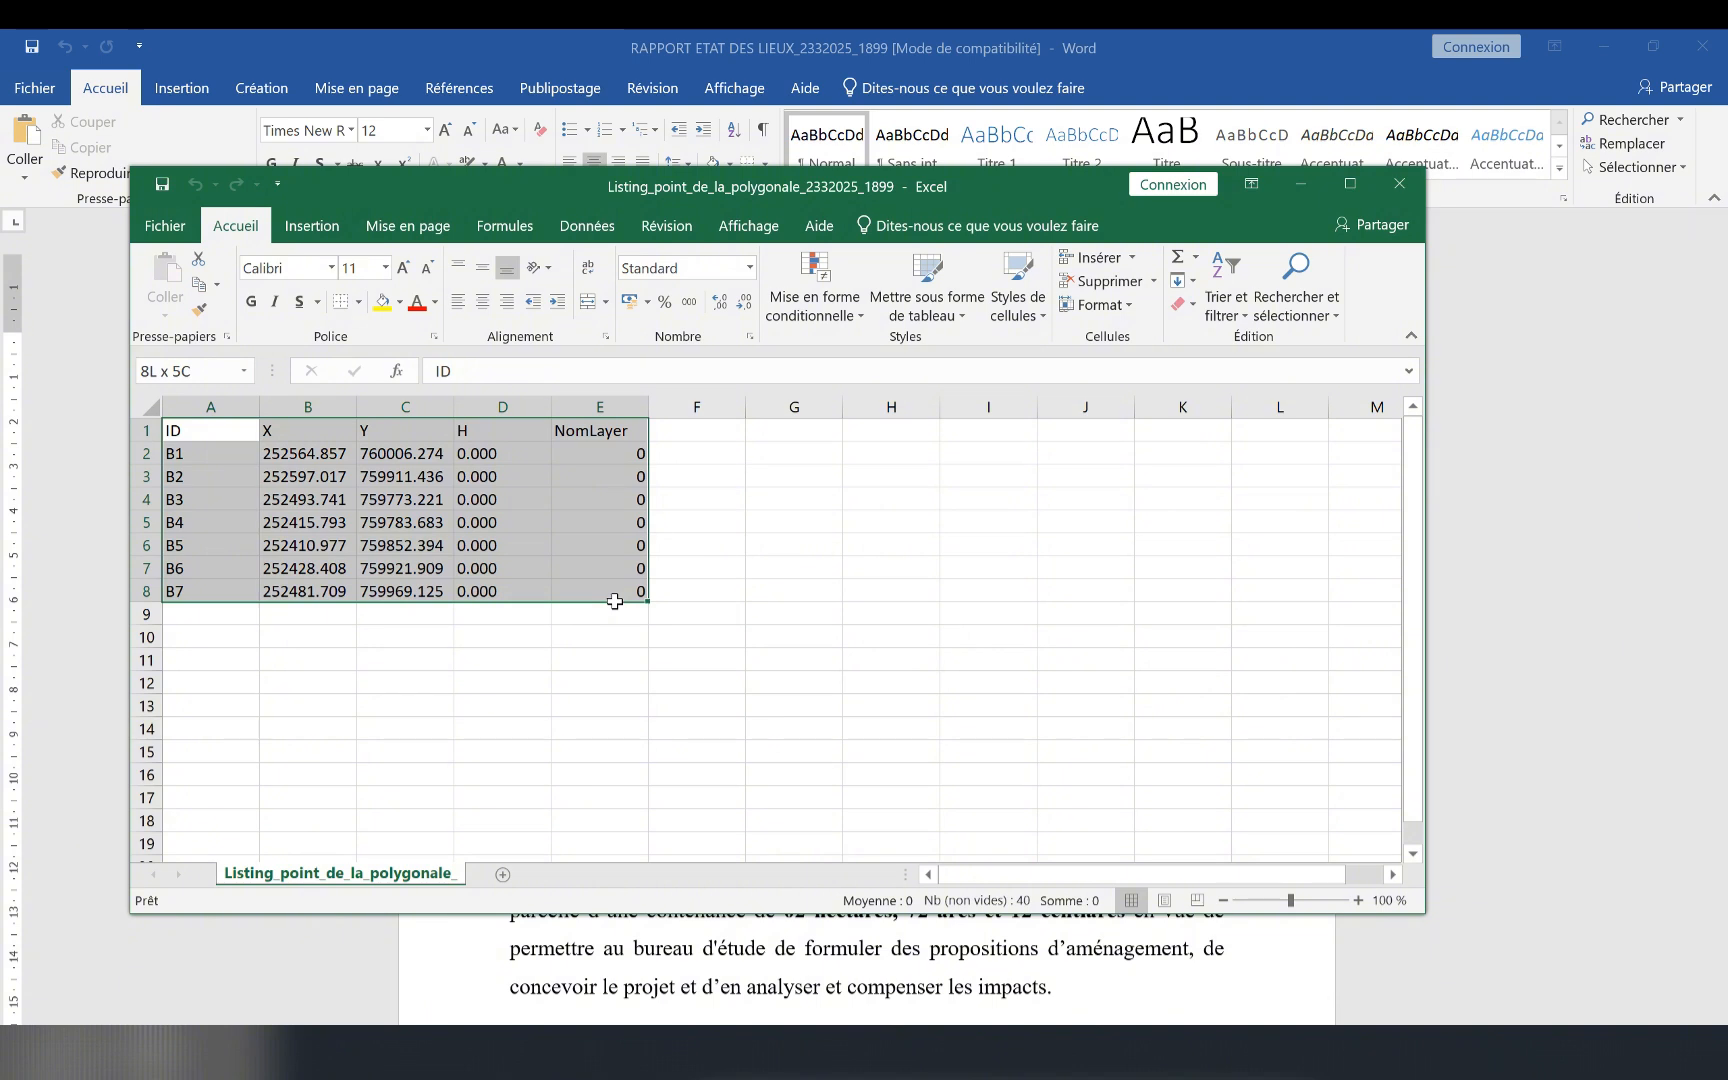
{"action": "left_click", "coordinate": [184, 452]}
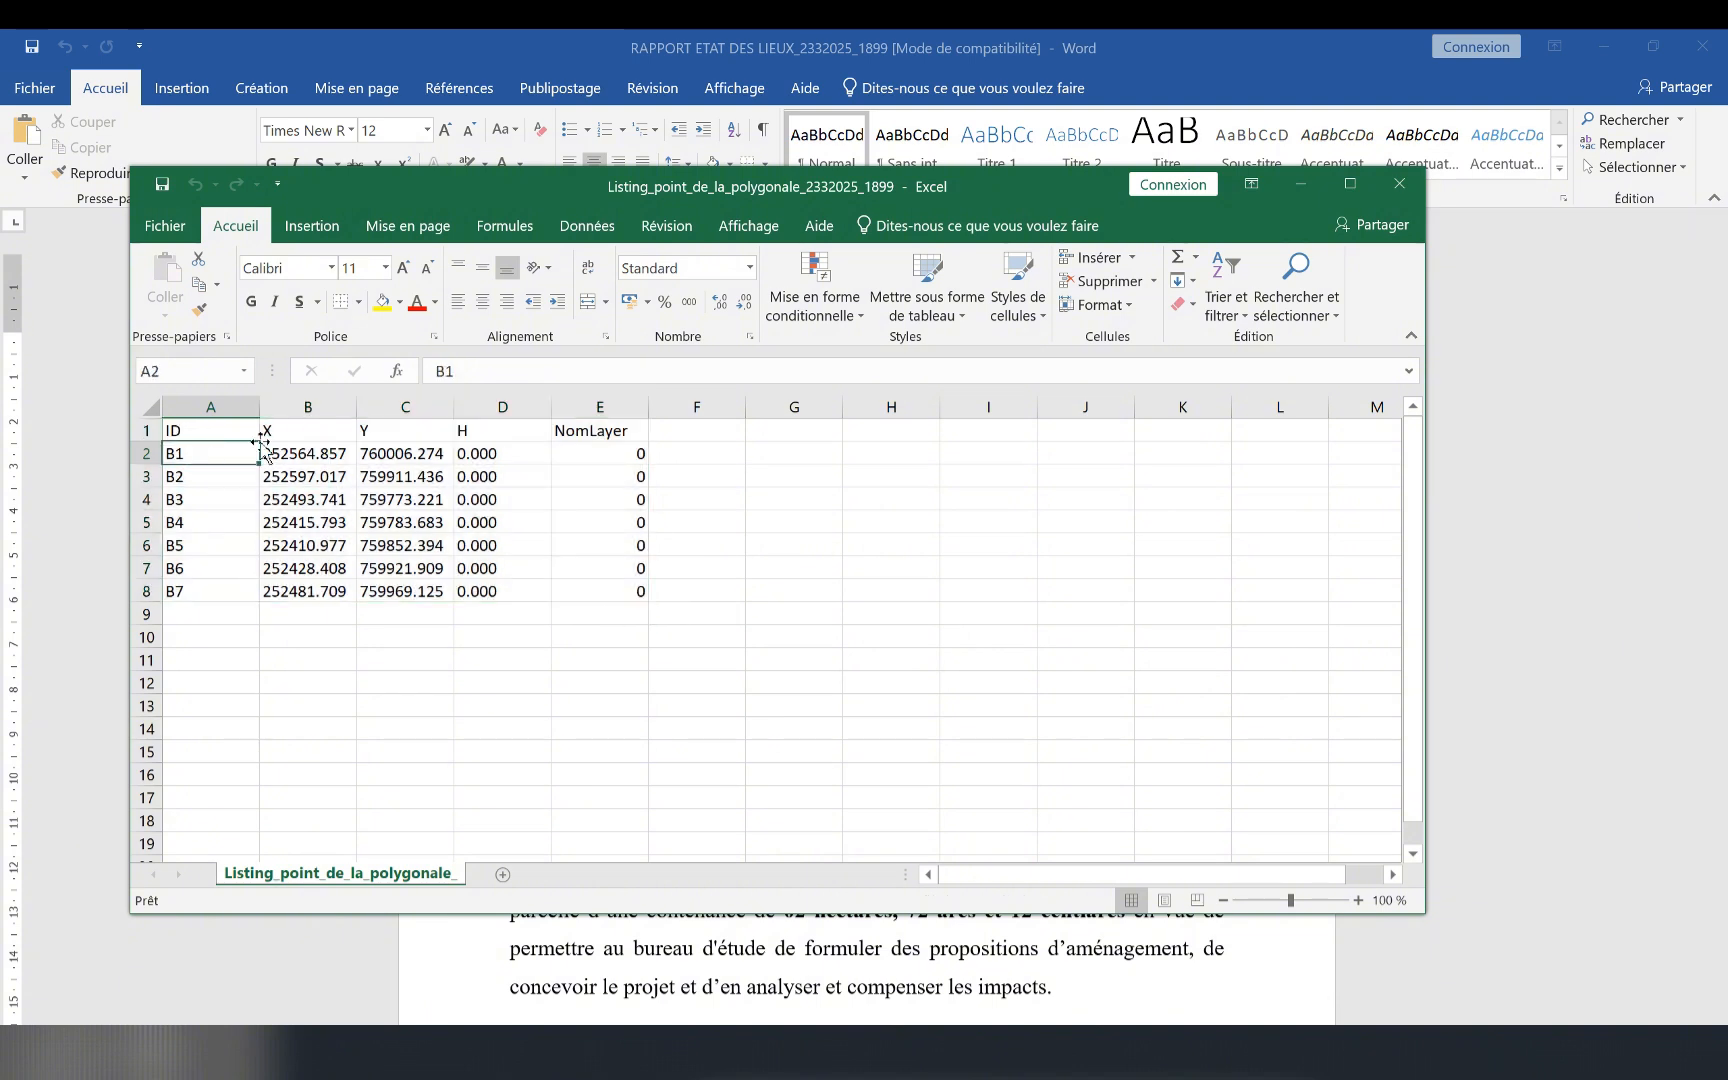
{"action": "left_click_drag", "start_coordinate": [266, 434], "coordinate": [490, 591]}
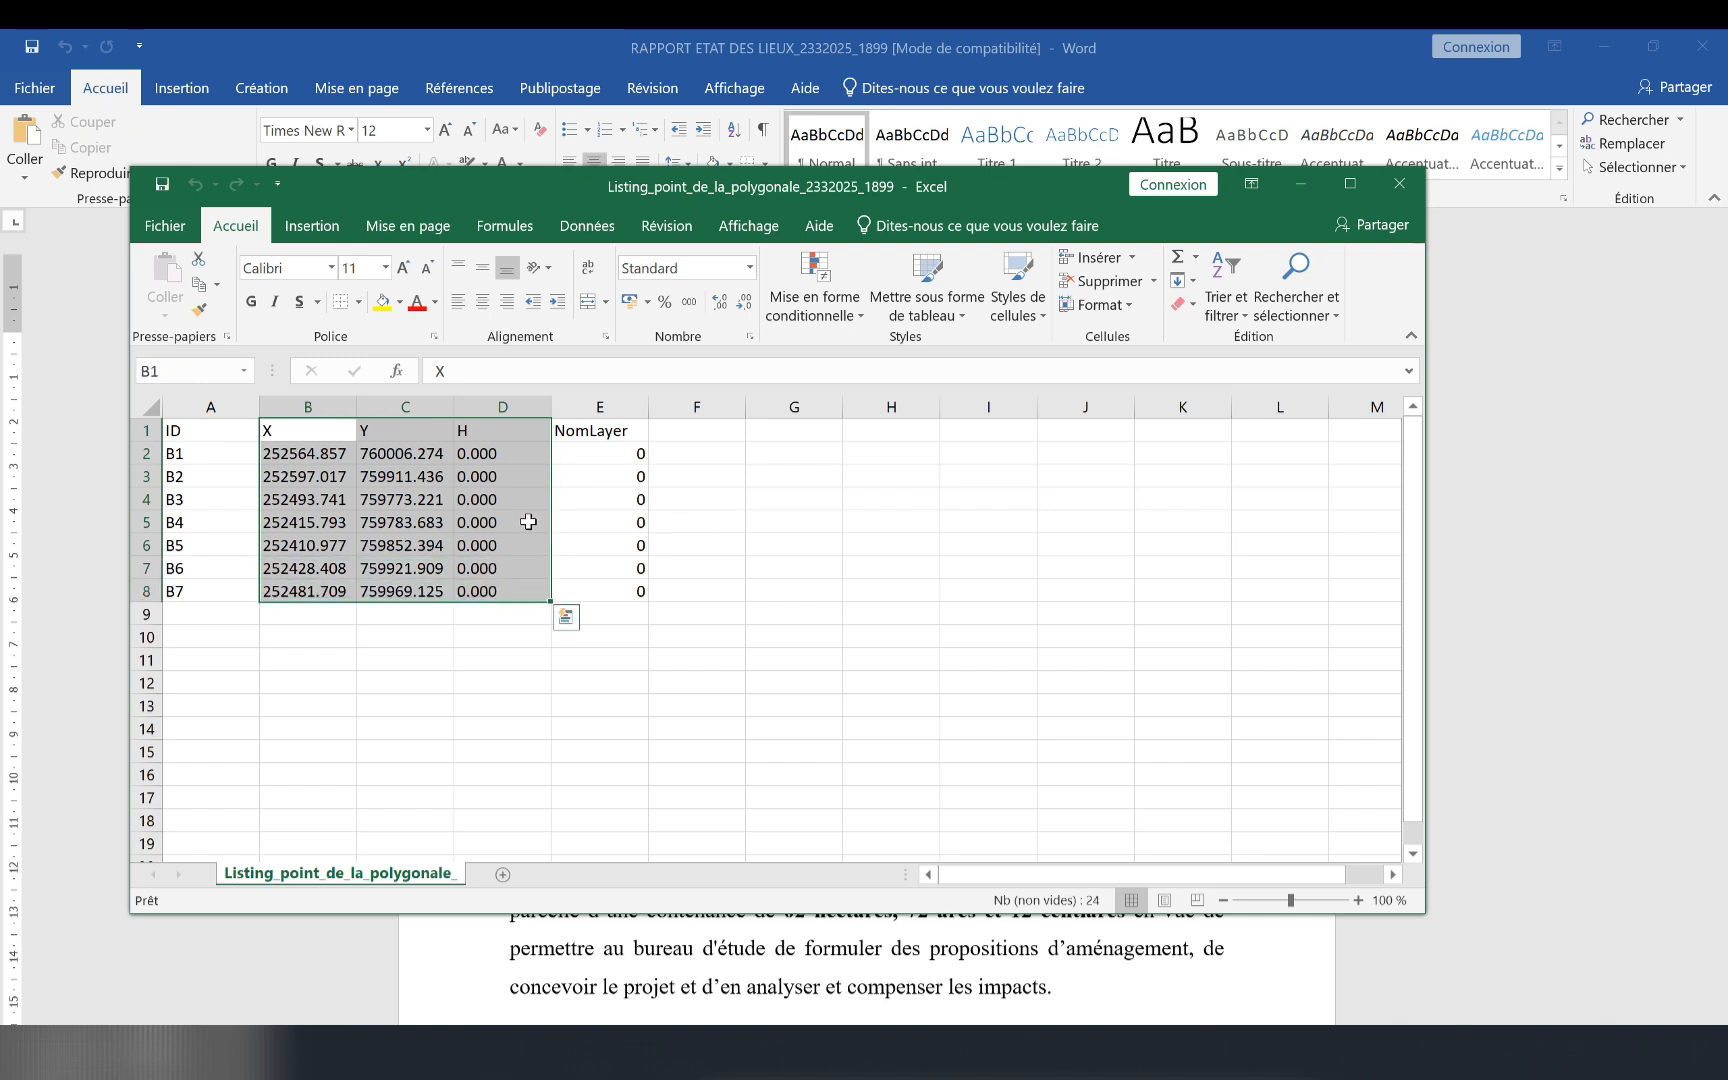
Put the polygon listing workbook away and review the Word report's Contexte, Objet des travaux and Matériels sections.
{"action": "left_click", "coordinate": [1299, 185]}
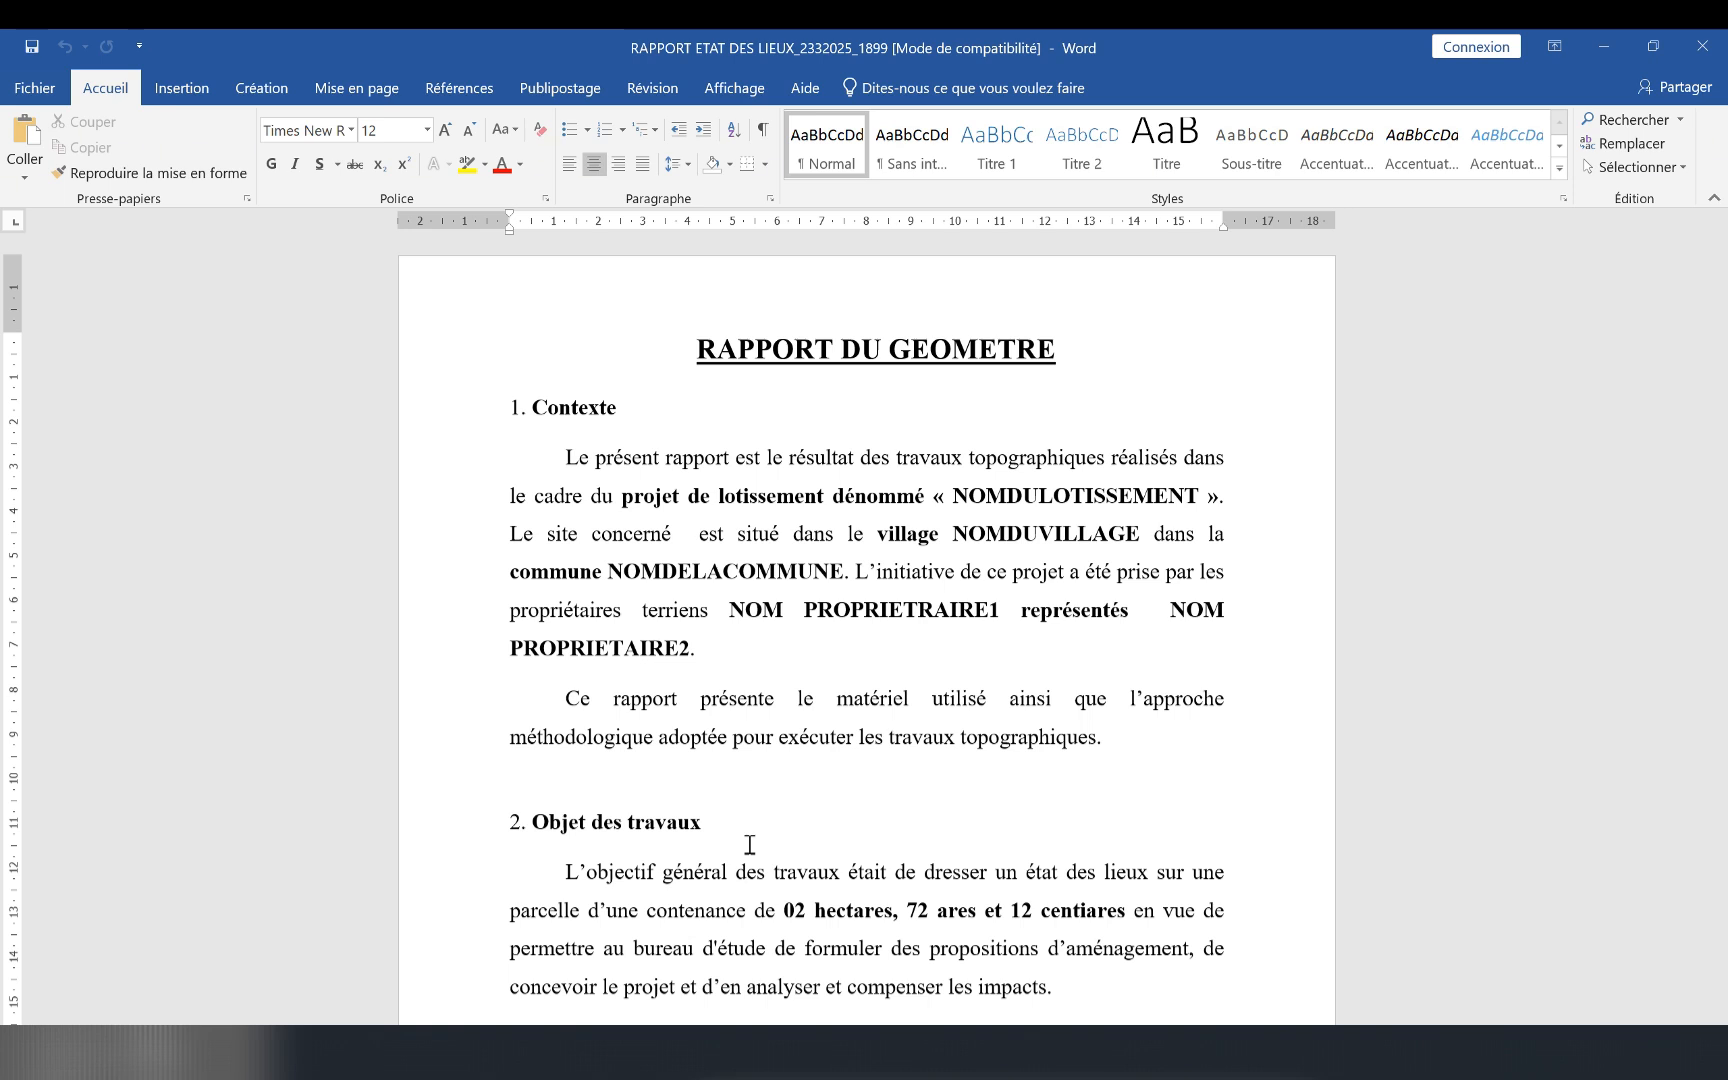
{"action": "left_click_drag", "start_coordinate": [558, 456], "coordinate": [1117, 762]}
{"action": "scroll", "coordinate": [1116, 762], "scroll_direction": "down", "scroll_amount": 4}
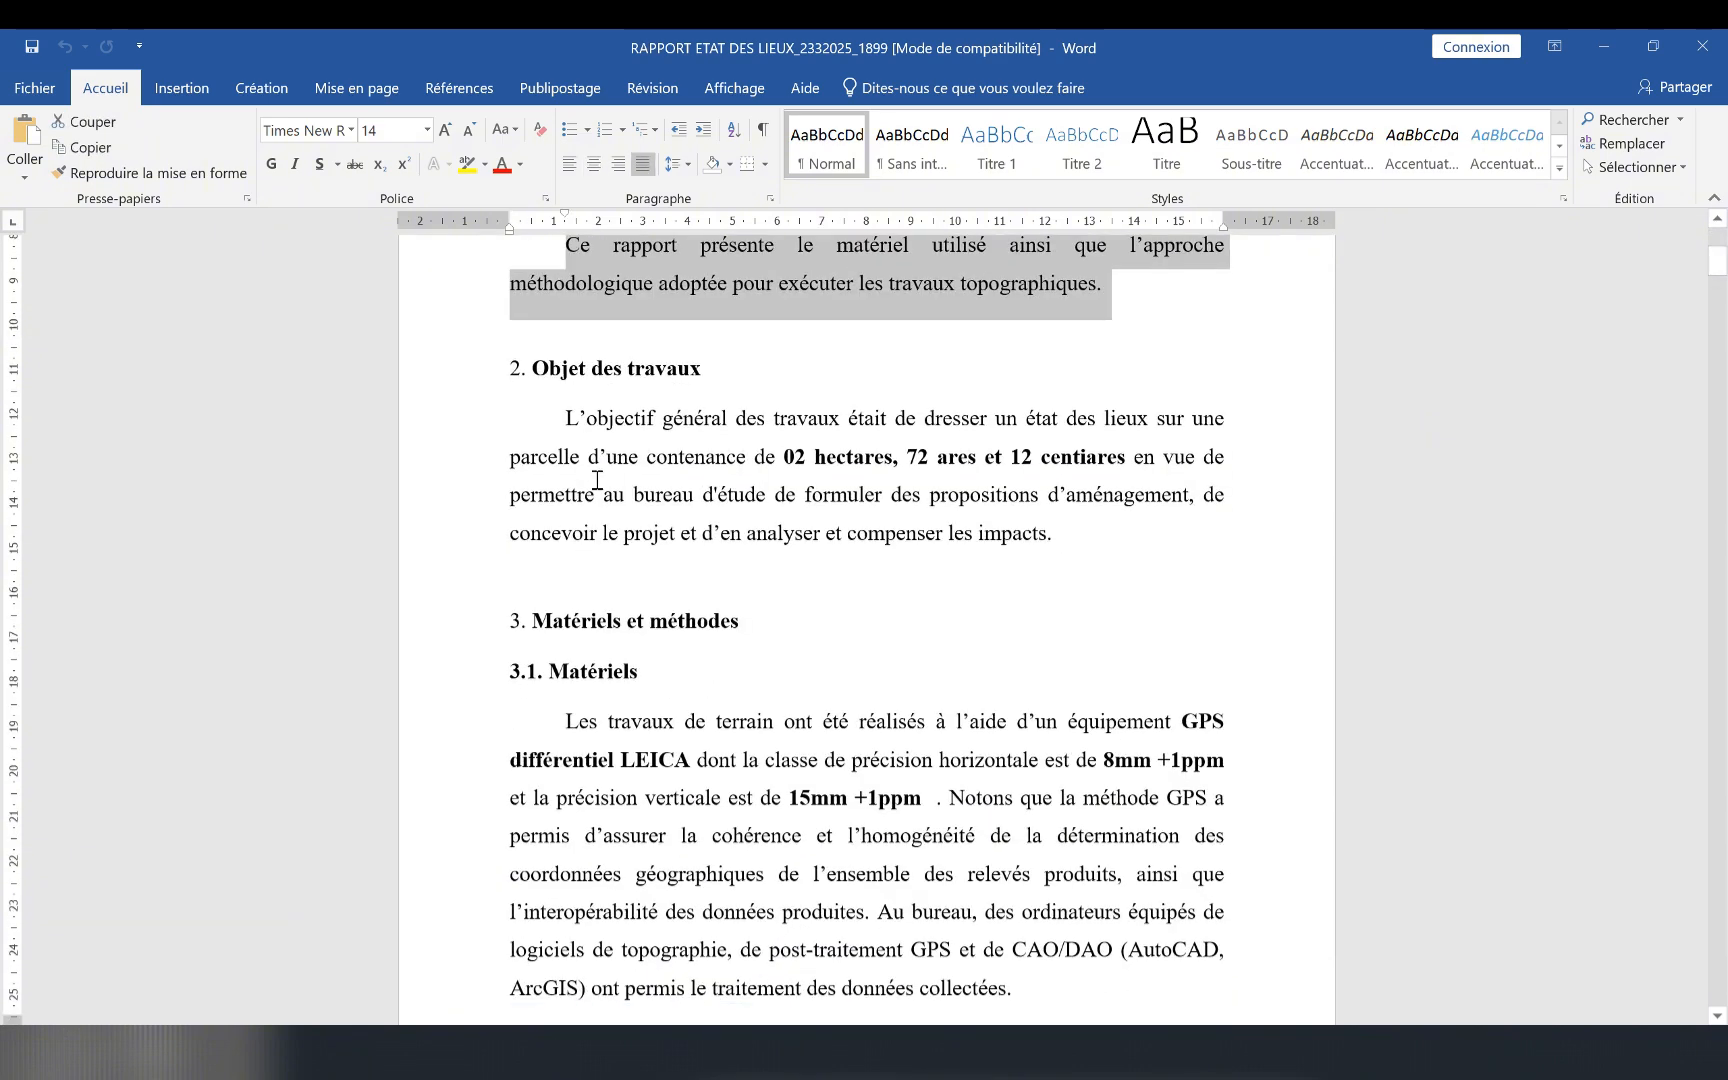
{"action": "left_click_drag", "start_coordinate": [565, 420], "coordinate": [1078, 563]}
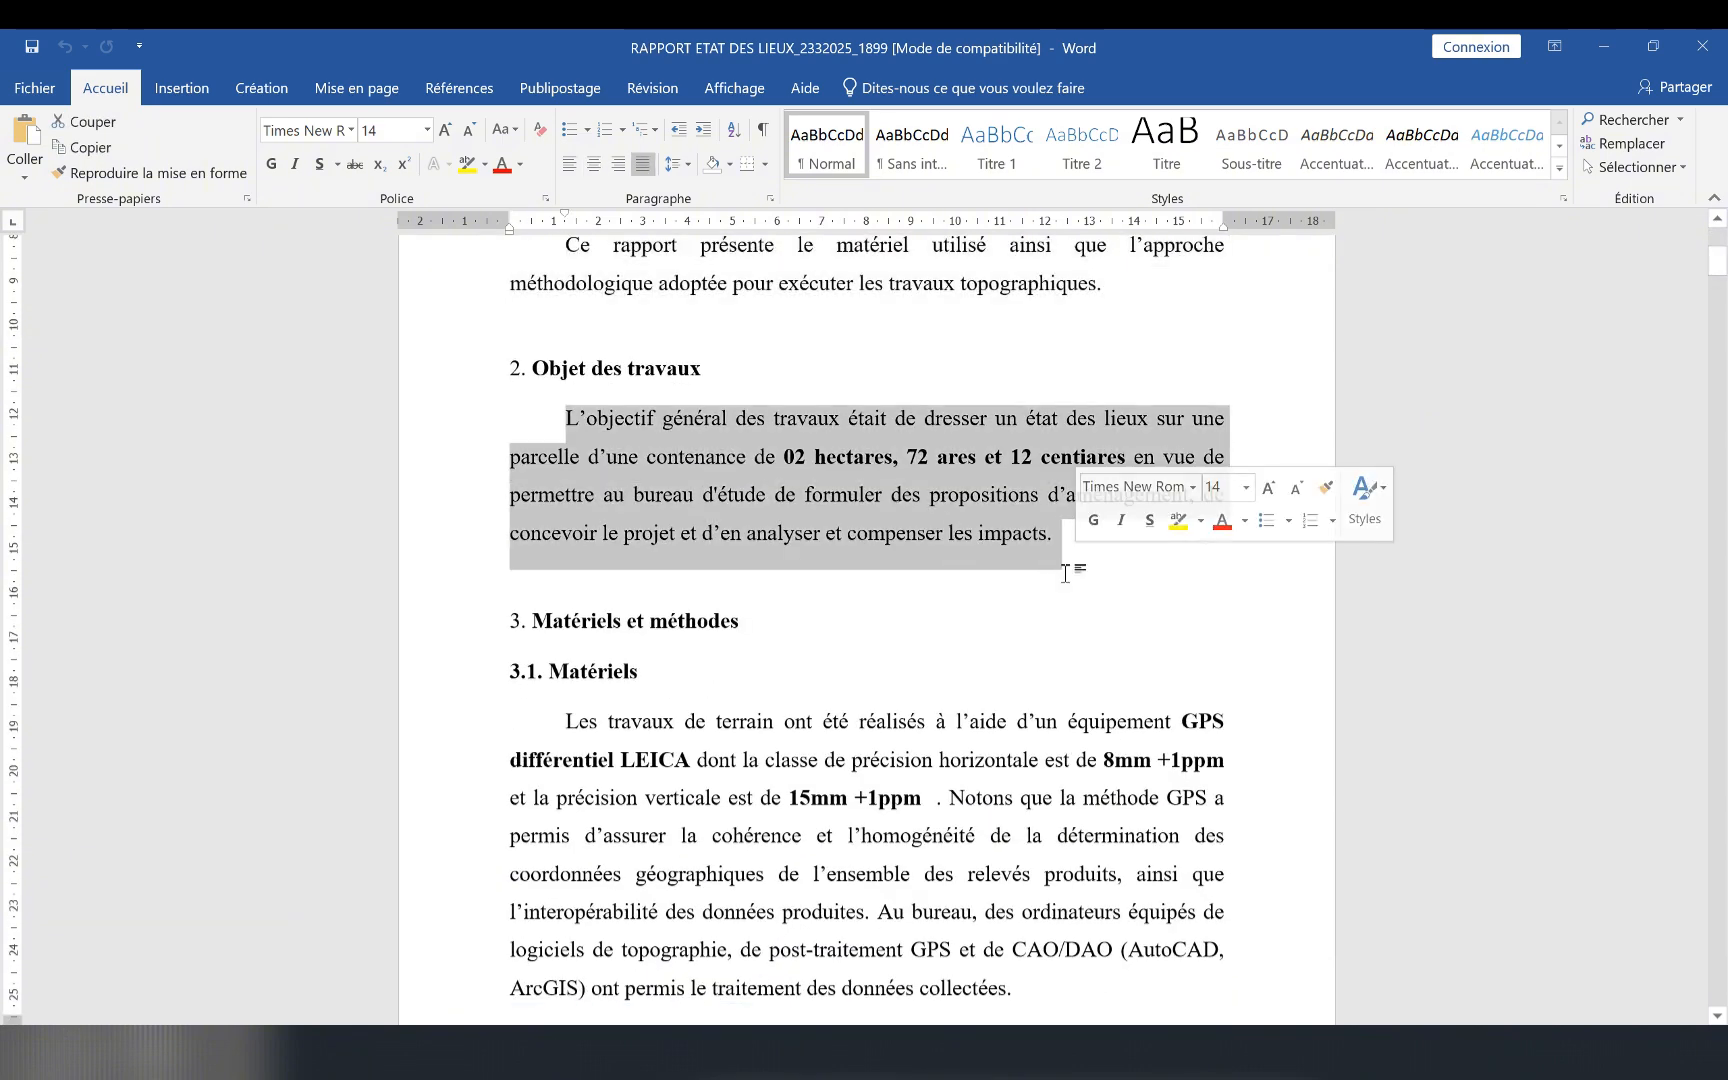
{"action": "scroll", "coordinate": [898, 590], "scroll_direction": "down", "scroll_amount": 2}
{"action": "left_click_drag", "start_coordinate": [562, 495], "coordinate": [1030, 750]}
{"action": "scroll", "coordinate": [1091, 725], "scroll_direction": "down", "scroll_amount": 1}
Review the Reconnaissance du site and Géo référencement par GPS sections, including the BORNES GEODESIQUES and BORNES CALCULEES tables.
{"action": "scroll", "coordinate": [1032, 740], "scroll_direction": "down", "scroll_amount": 5}
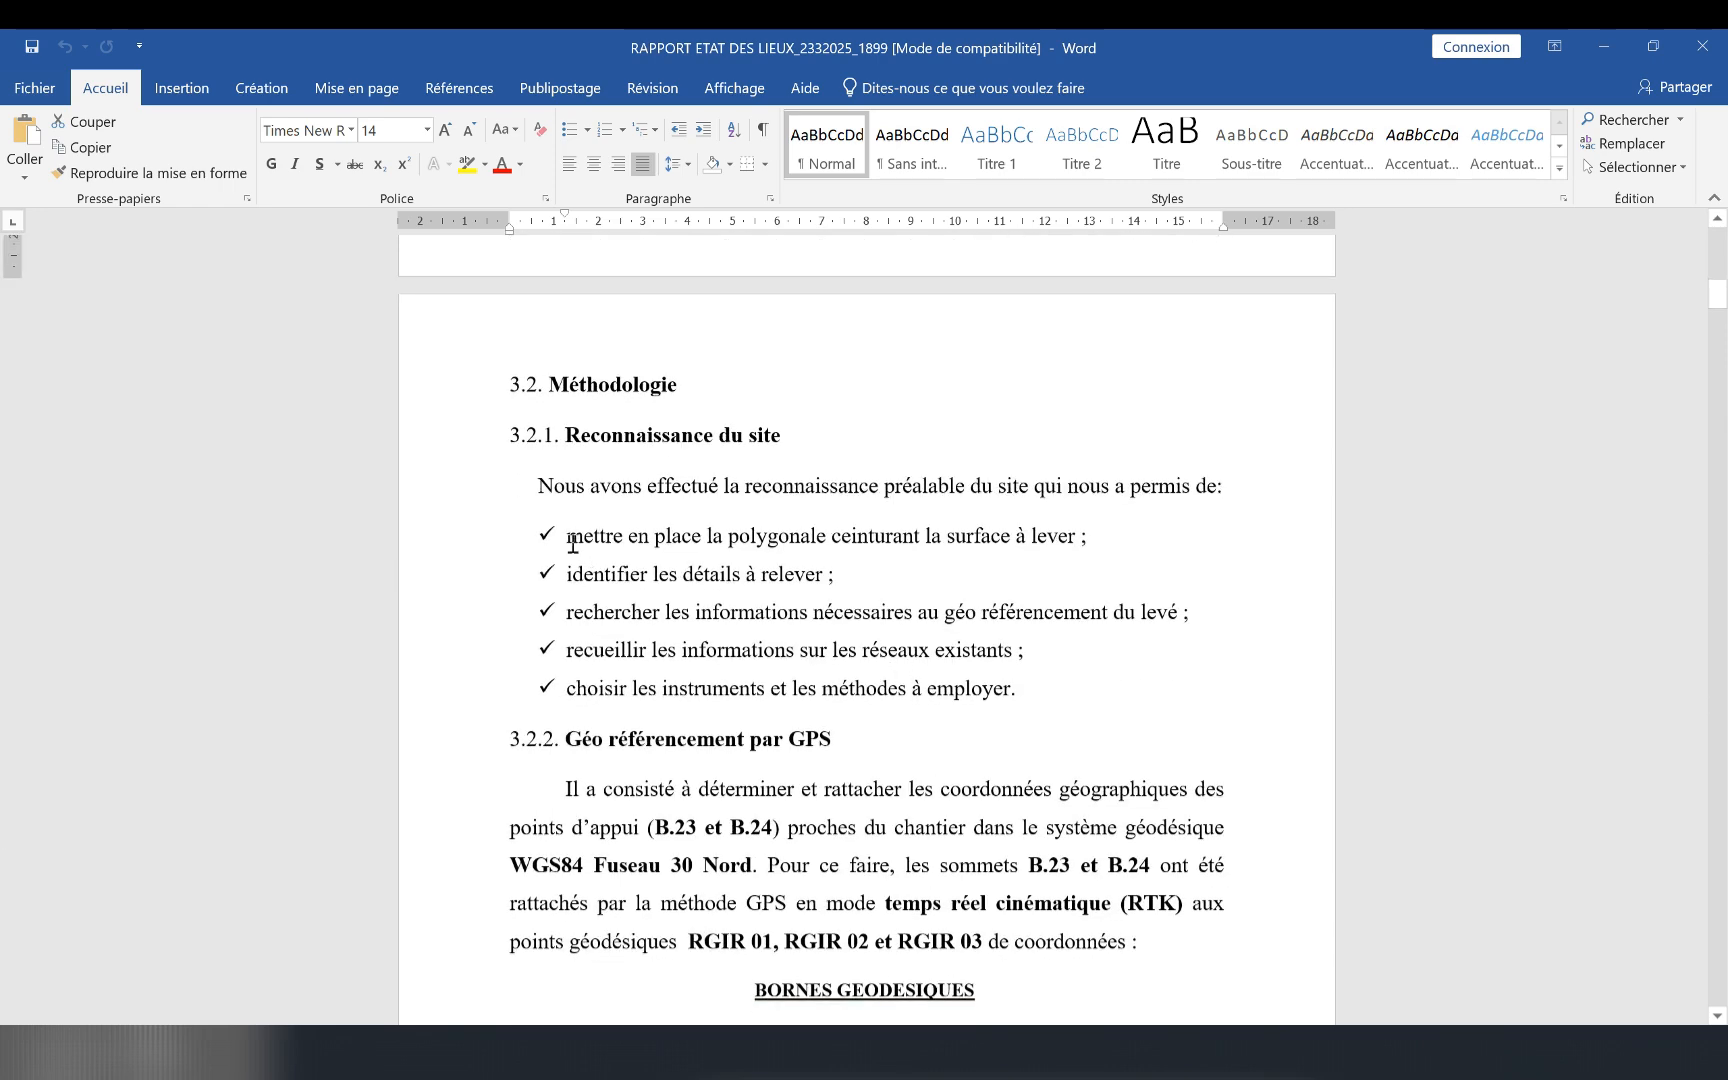
{"action": "left_click_drag", "start_coordinate": [540, 489], "coordinate": [1068, 694]}
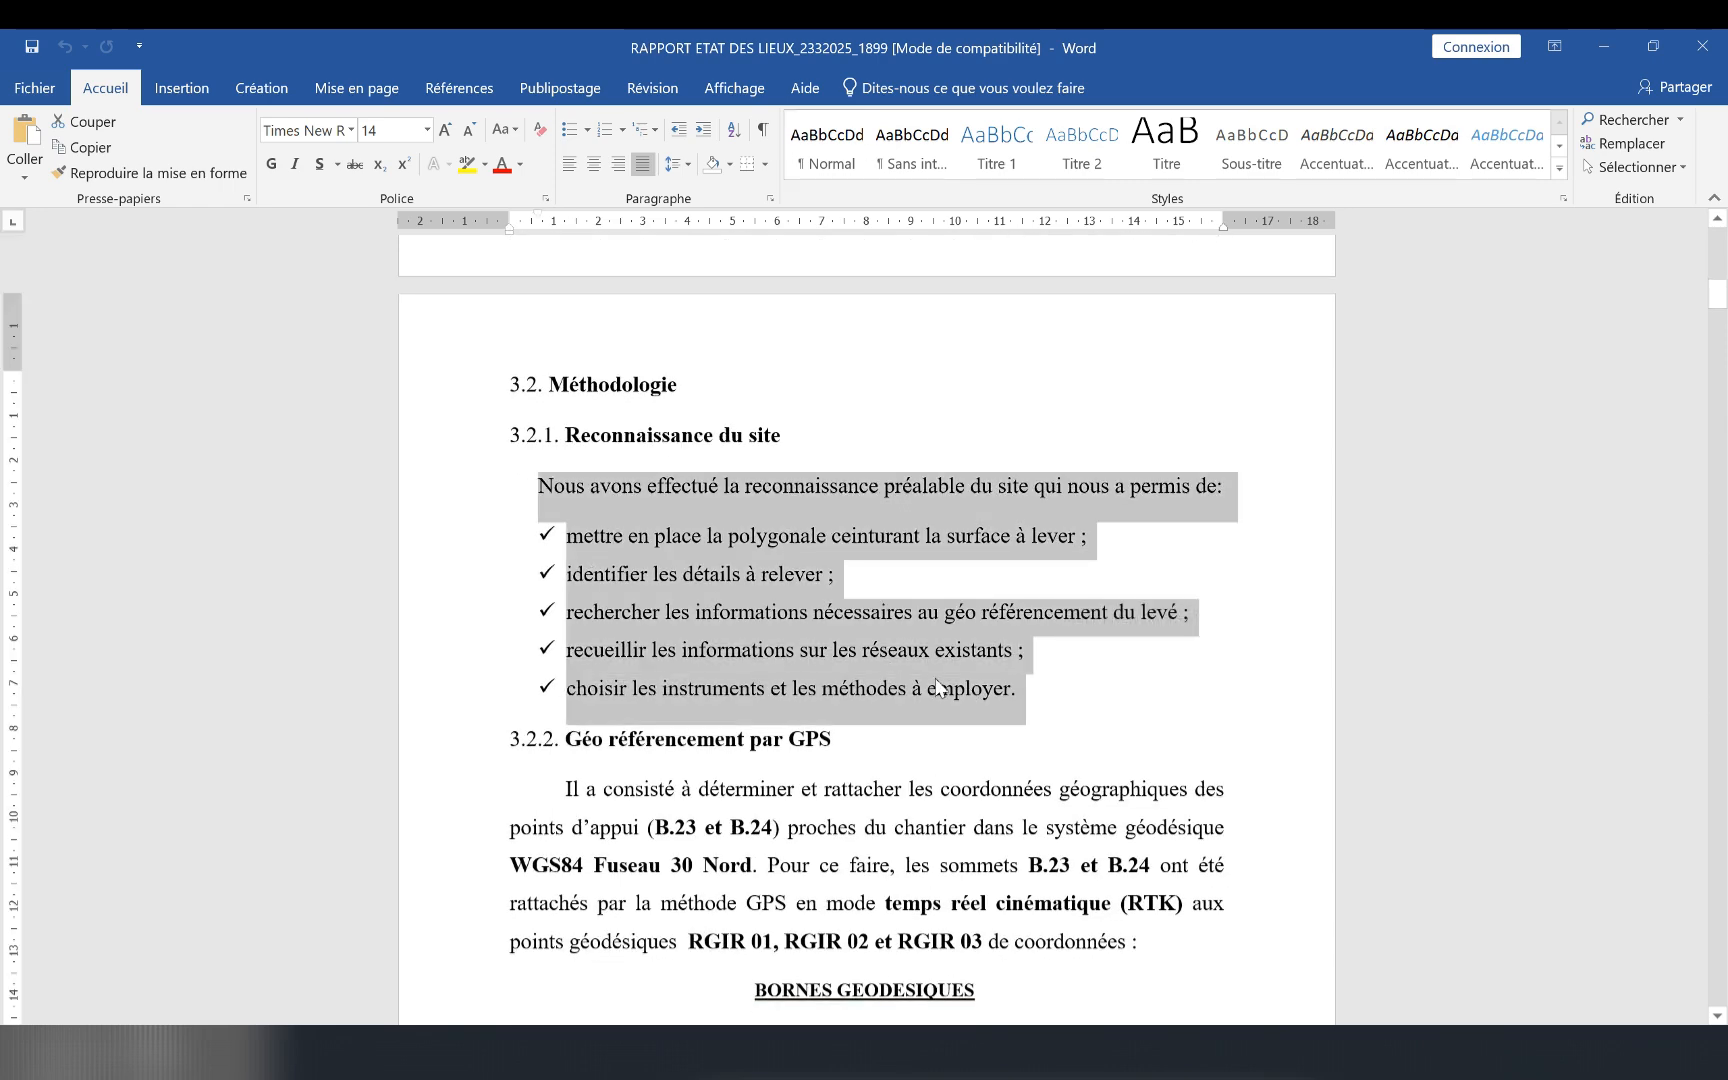
{"action": "scroll", "coordinate": [744, 533], "scroll_direction": "down", "scroll_amount": 3}
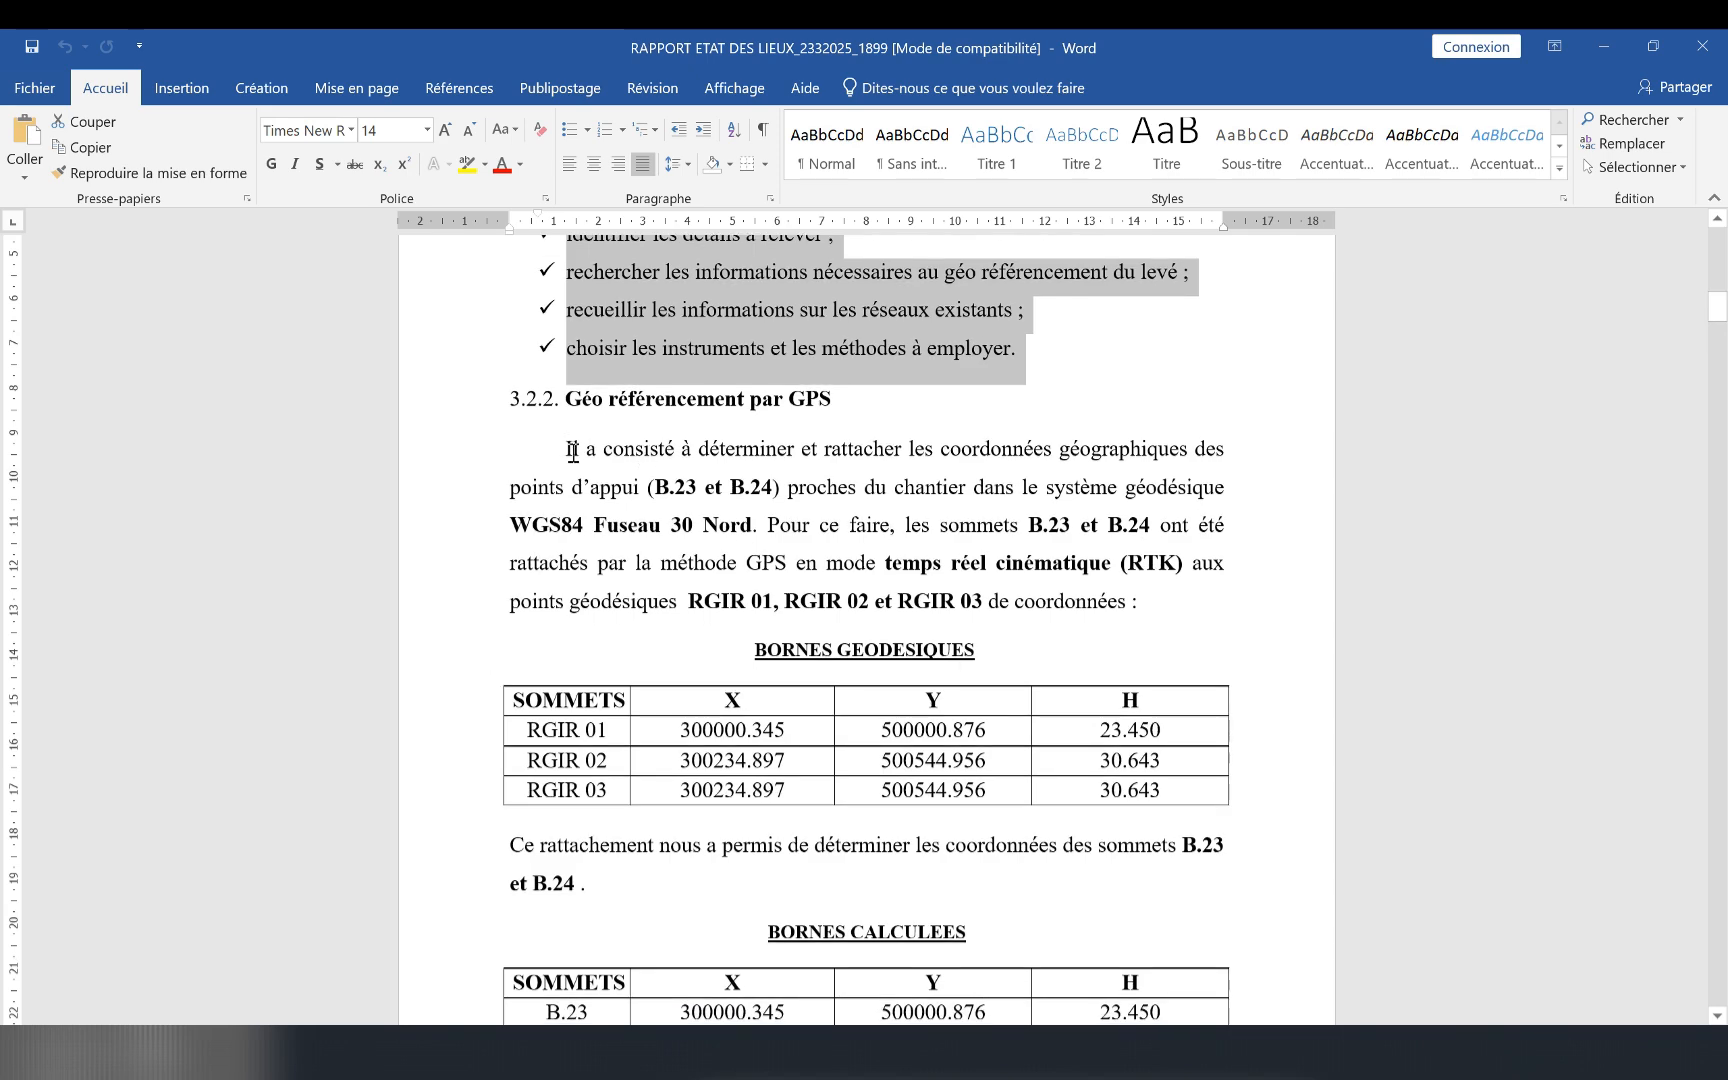
{"action": "left_click_drag", "start_coordinate": [565, 451], "coordinate": [968, 579]}
{"action": "scroll", "coordinate": [717, 517], "scroll_direction": "down", "scroll_amount": 1}
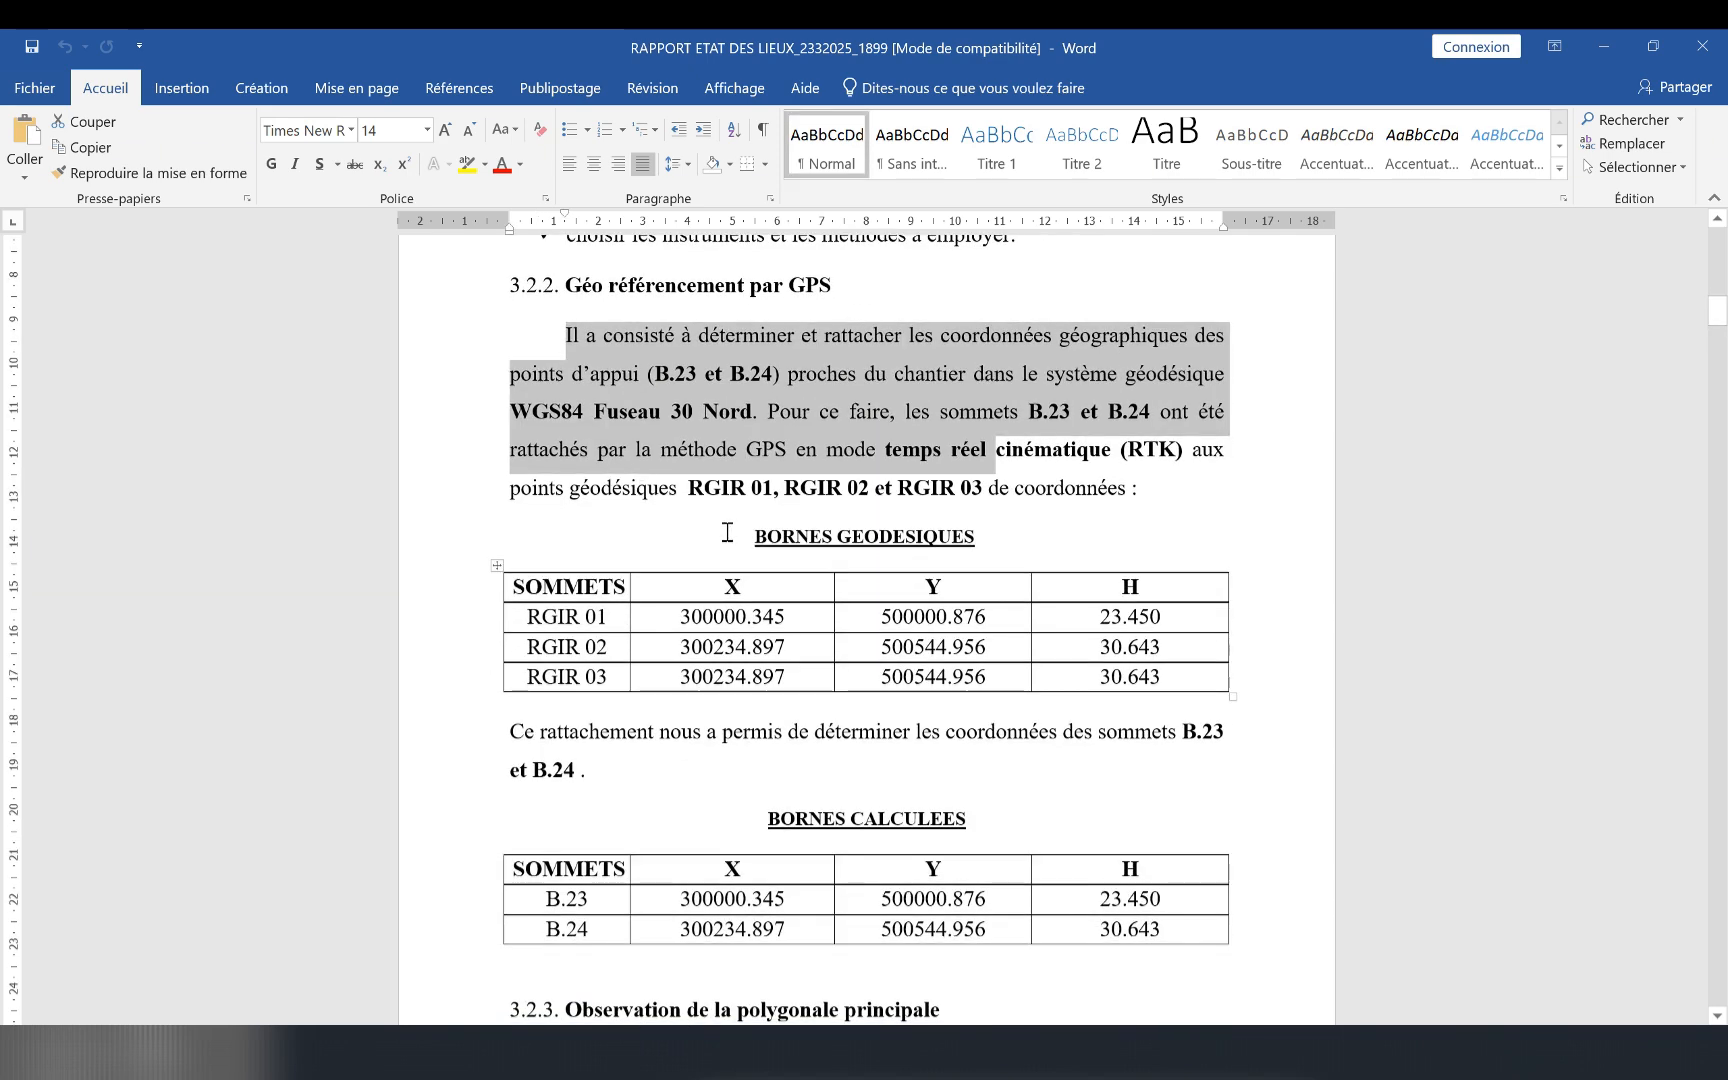
{"action": "left_click_drag", "start_coordinate": [756, 536], "coordinate": [892, 764]}
{"action": "scroll", "coordinate": [892, 613], "scroll_direction": "down", "scroll_amount": 1}
{"action": "scroll", "coordinate": [892, 613], "scroll_direction": "down", "scroll_amount": 1}
{"action": "left_click_drag", "start_coordinate": [892, 613], "coordinate": [1196, 729]}
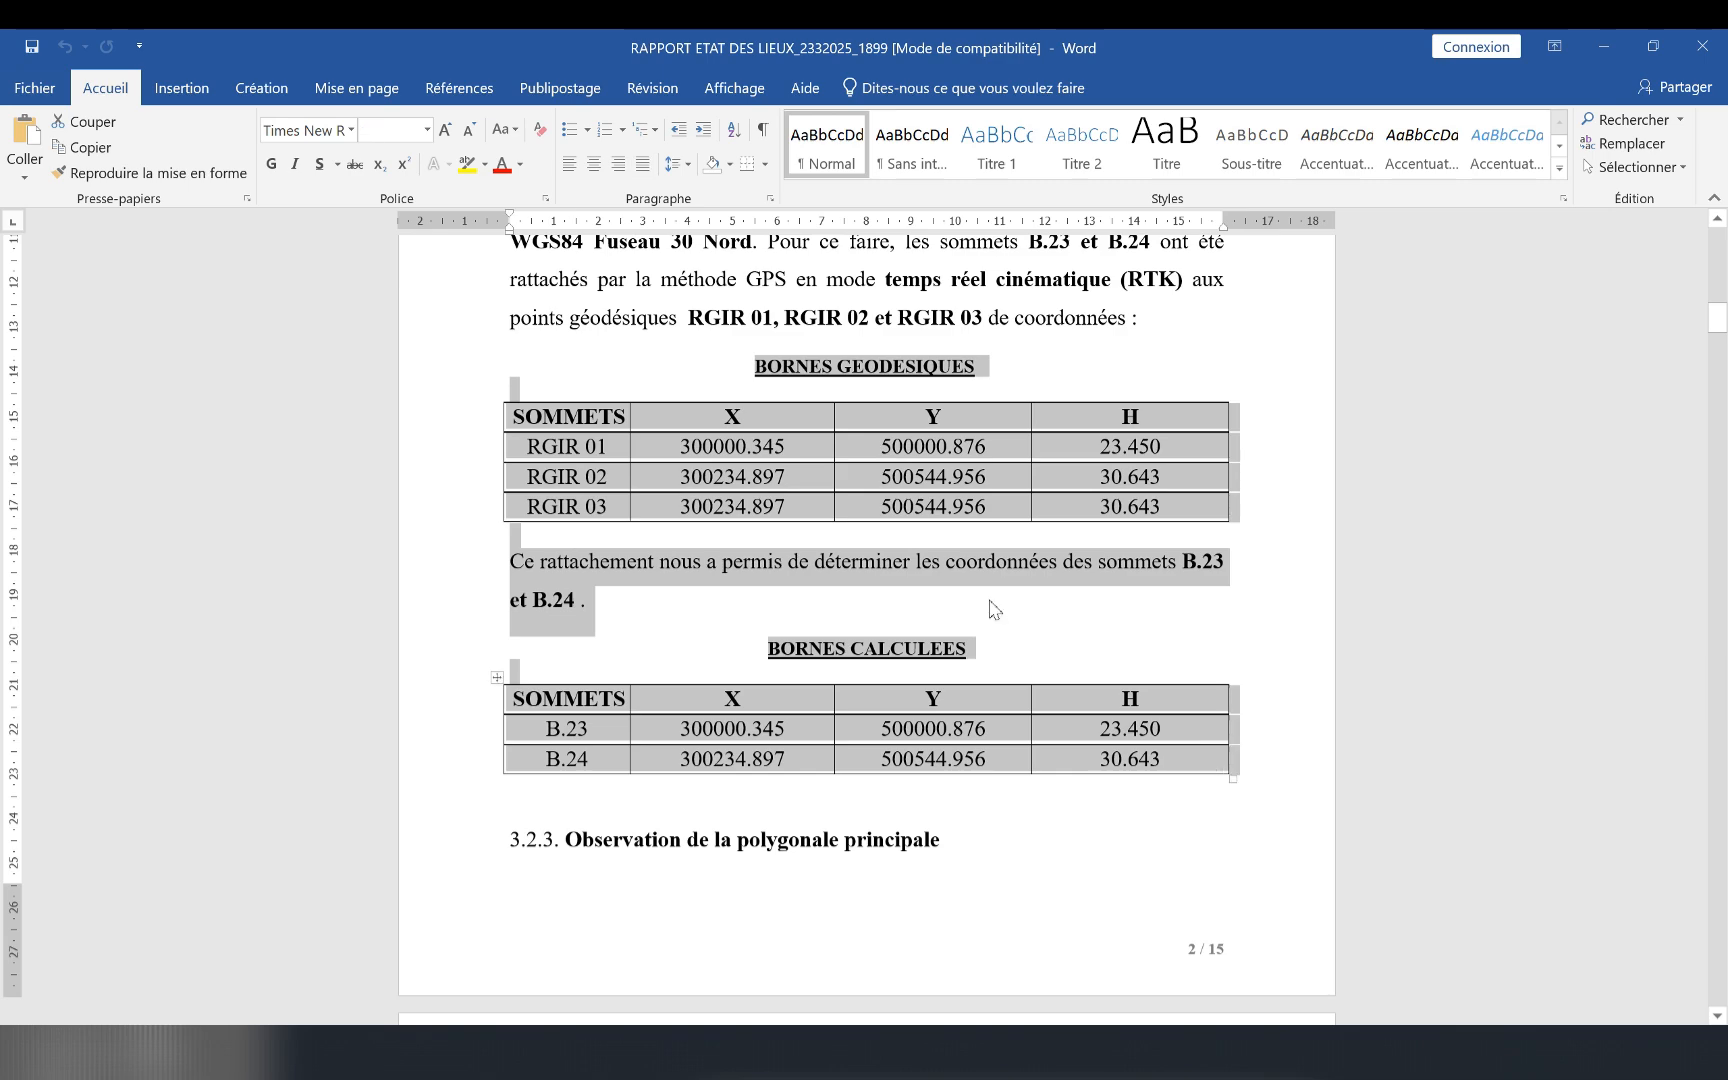
Examine the report's Observation de la polygonale principale and Levé de détails sections.
{"action": "scroll", "coordinate": [855, 464], "scroll_direction": "down", "scroll_amount": 12}
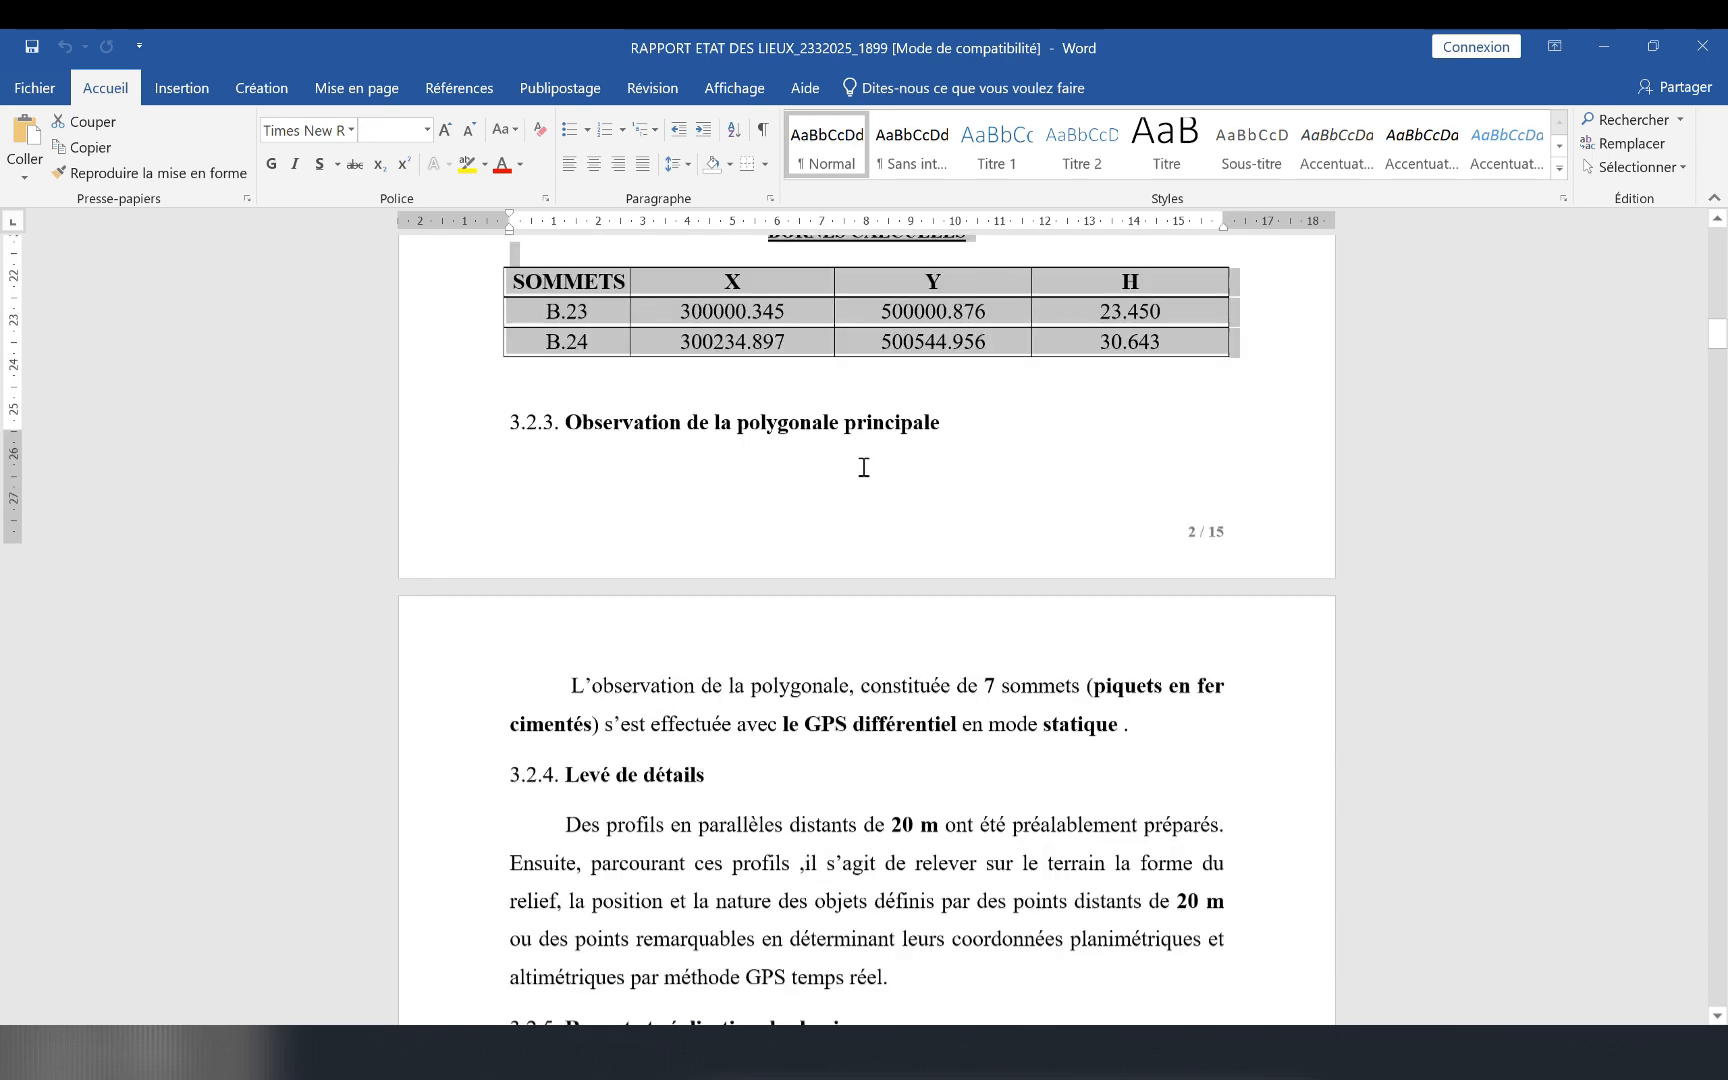
{"action": "scroll", "coordinate": [874, 468], "scroll_direction": "up", "scroll_amount": 2}
{"action": "scroll", "coordinate": [872, 474], "scroll_direction": "down", "scroll_amount": 5}
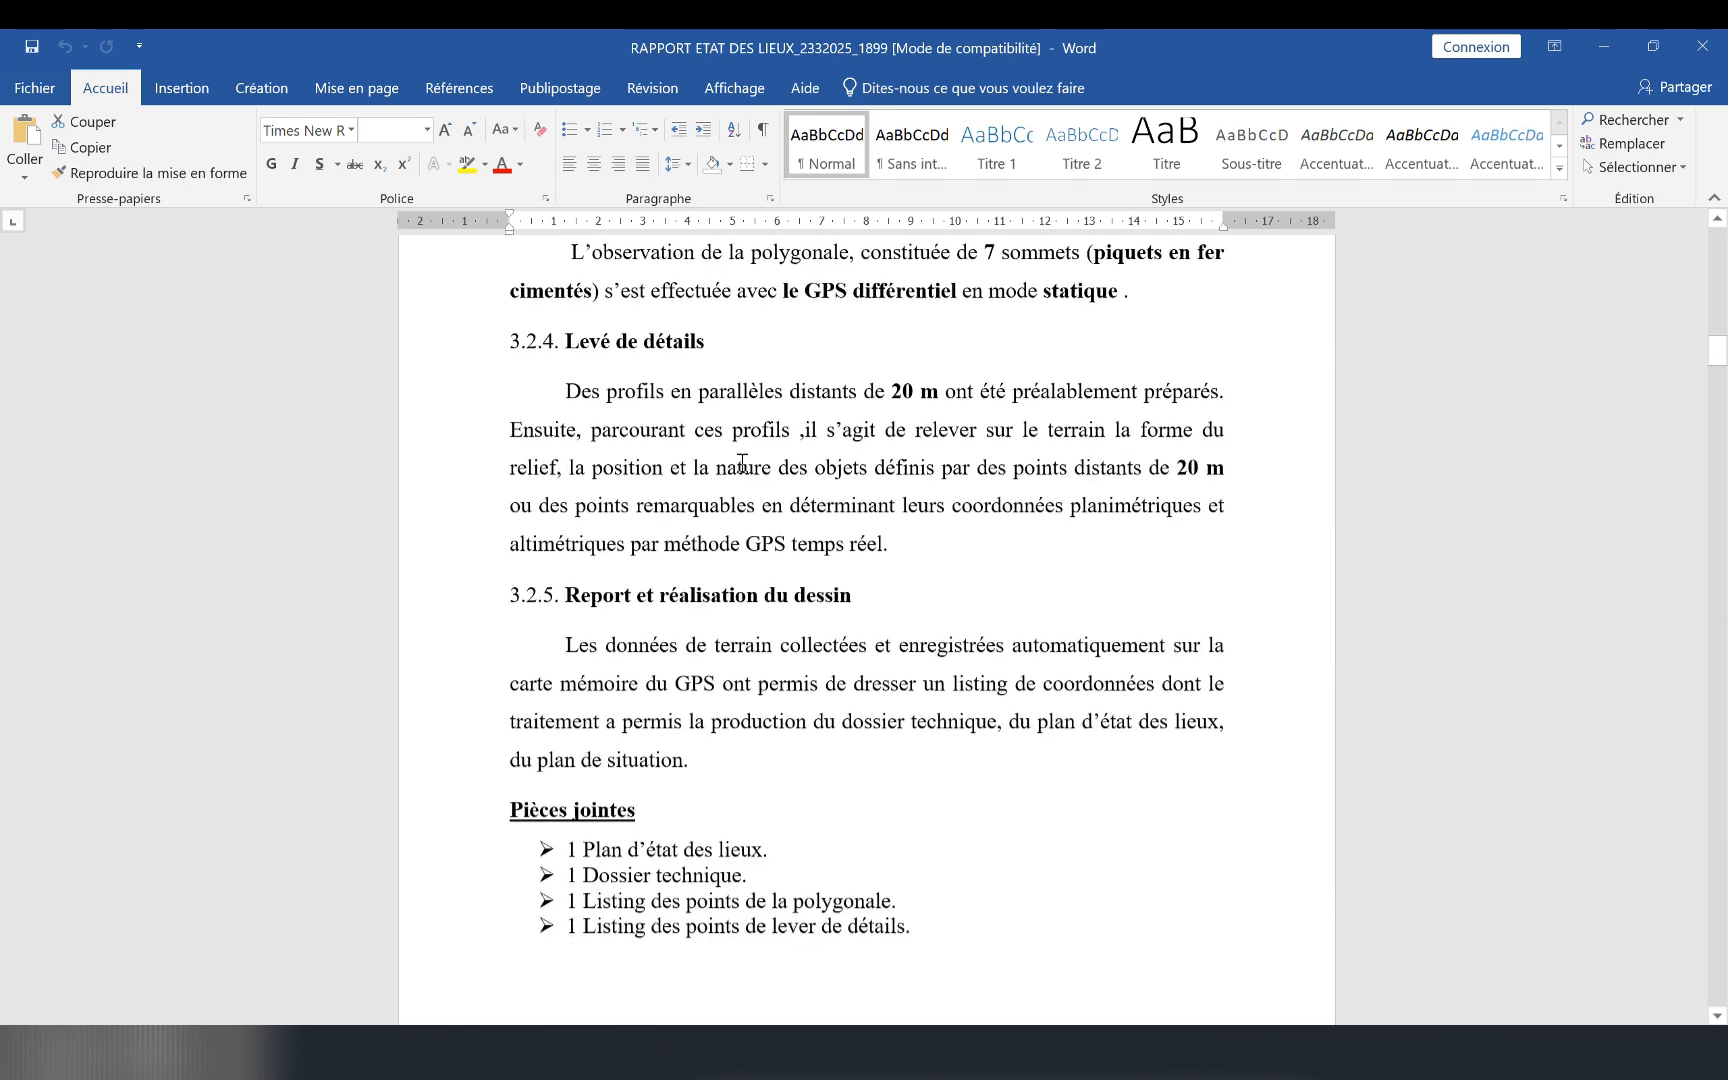
{"action": "scroll", "coordinate": [737, 463], "scroll_direction": "up", "scroll_amount": 5}
{"action": "scroll", "coordinate": [737, 463], "scroll_direction": "up", "scroll_amount": 5}
{"action": "scroll", "coordinate": [650, 490], "scroll_direction": "down", "scroll_amount": 2}
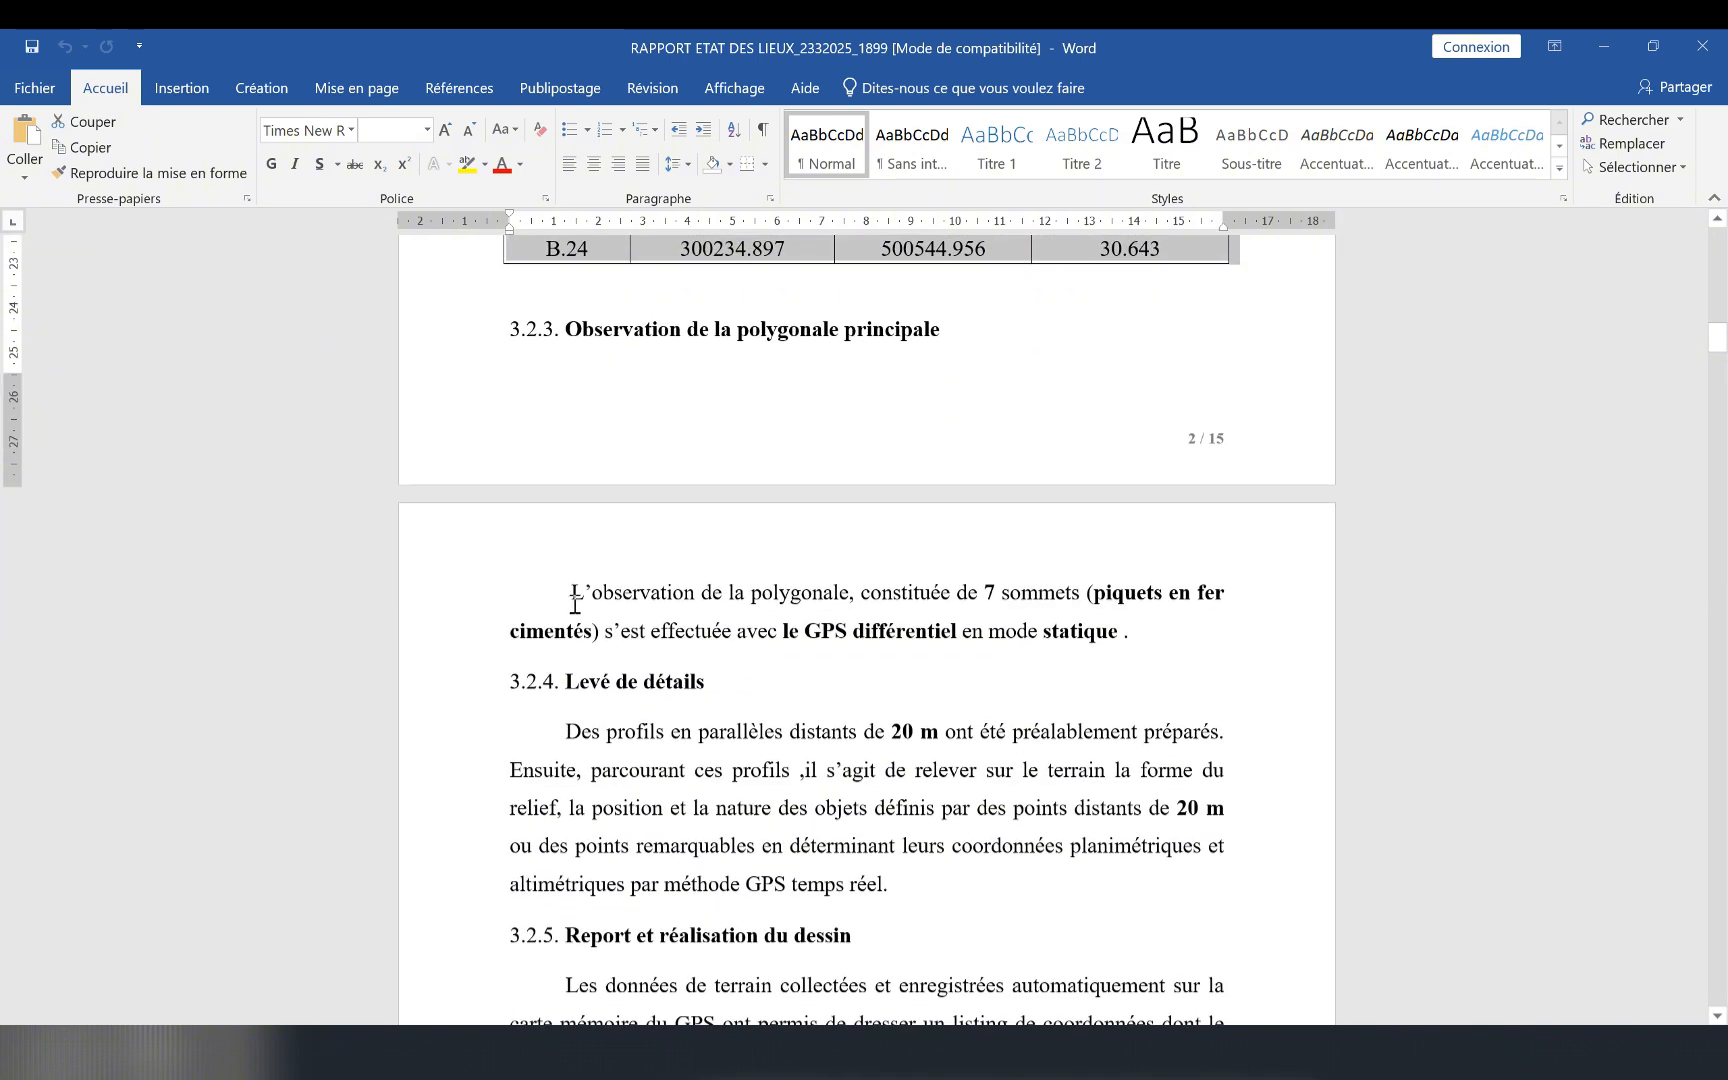
{"action": "left_click_drag", "start_coordinate": [579, 598], "coordinate": [1076, 733]}
{"action": "scroll", "coordinate": [818, 635], "scroll_direction": "down", "scroll_amount": 2}
{"action": "scroll", "coordinate": [1076, 837], "scroll_direction": "down", "scroll_amount": 7}
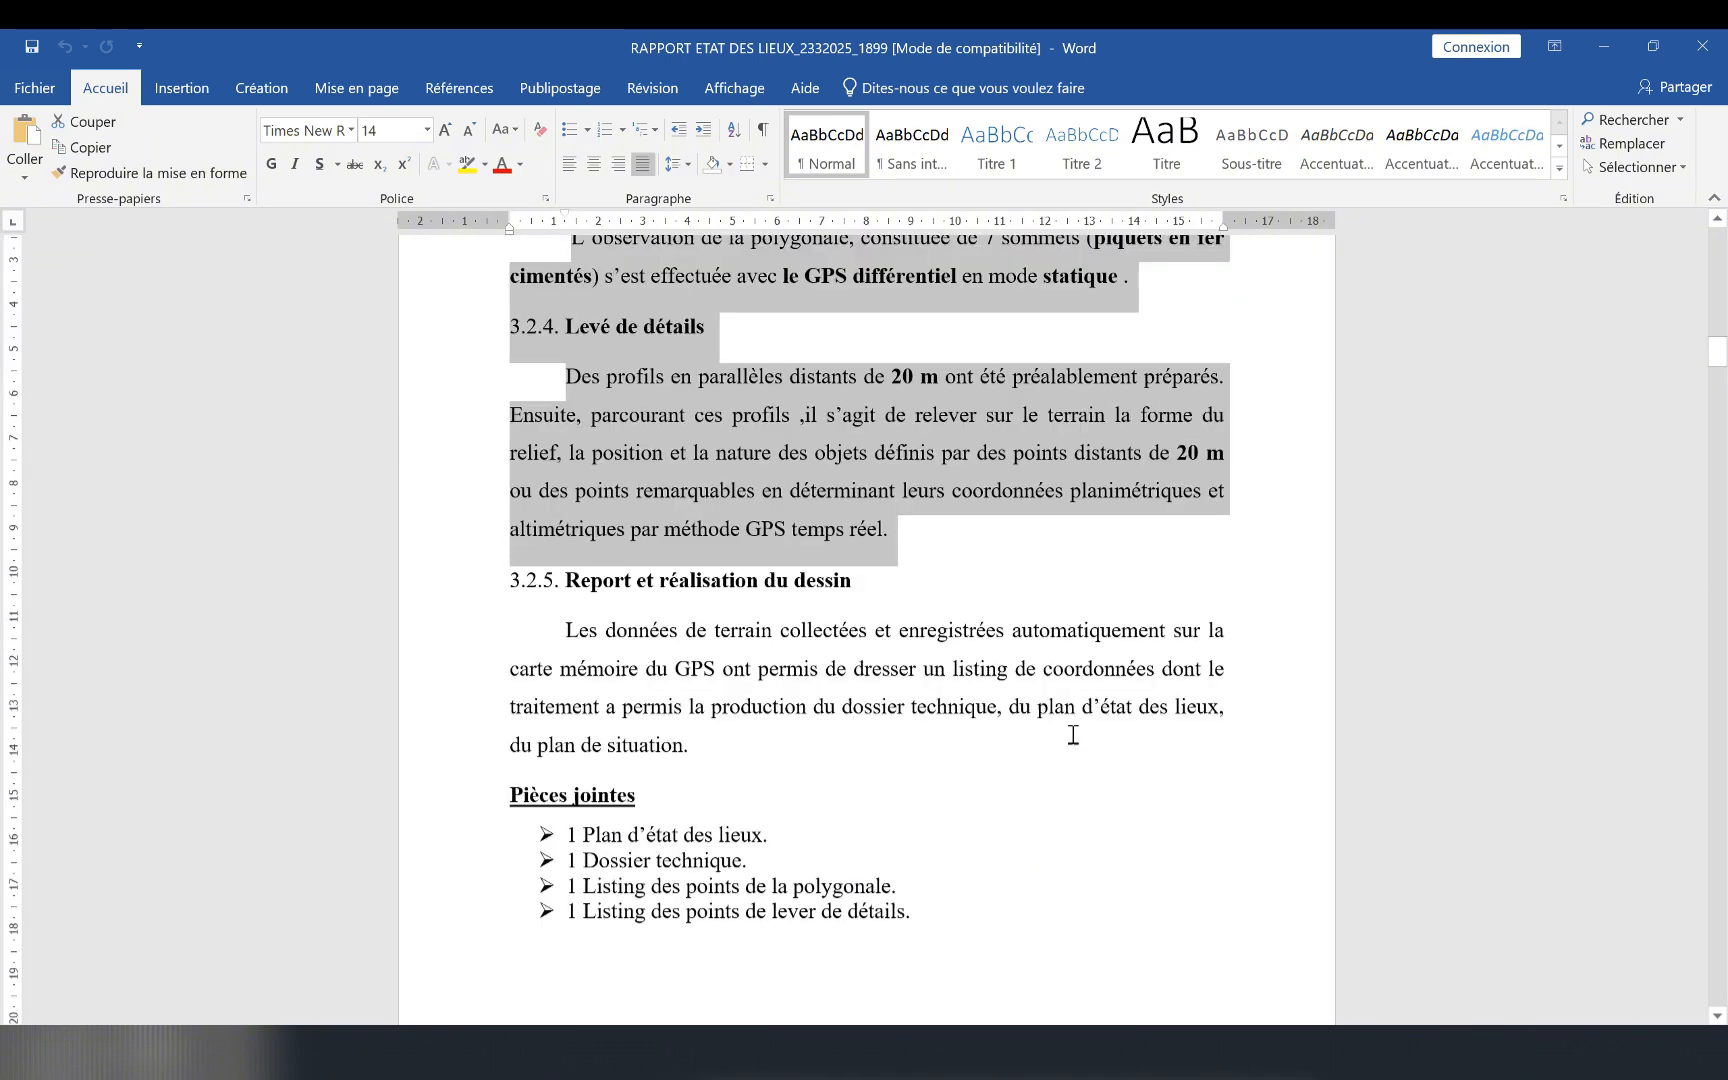
Review the Pièces jointes heading and its list of attached documents in the report.
{"action": "left_click_drag", "start_coordinate": [568, 622], "coordinate": [987, 698]}
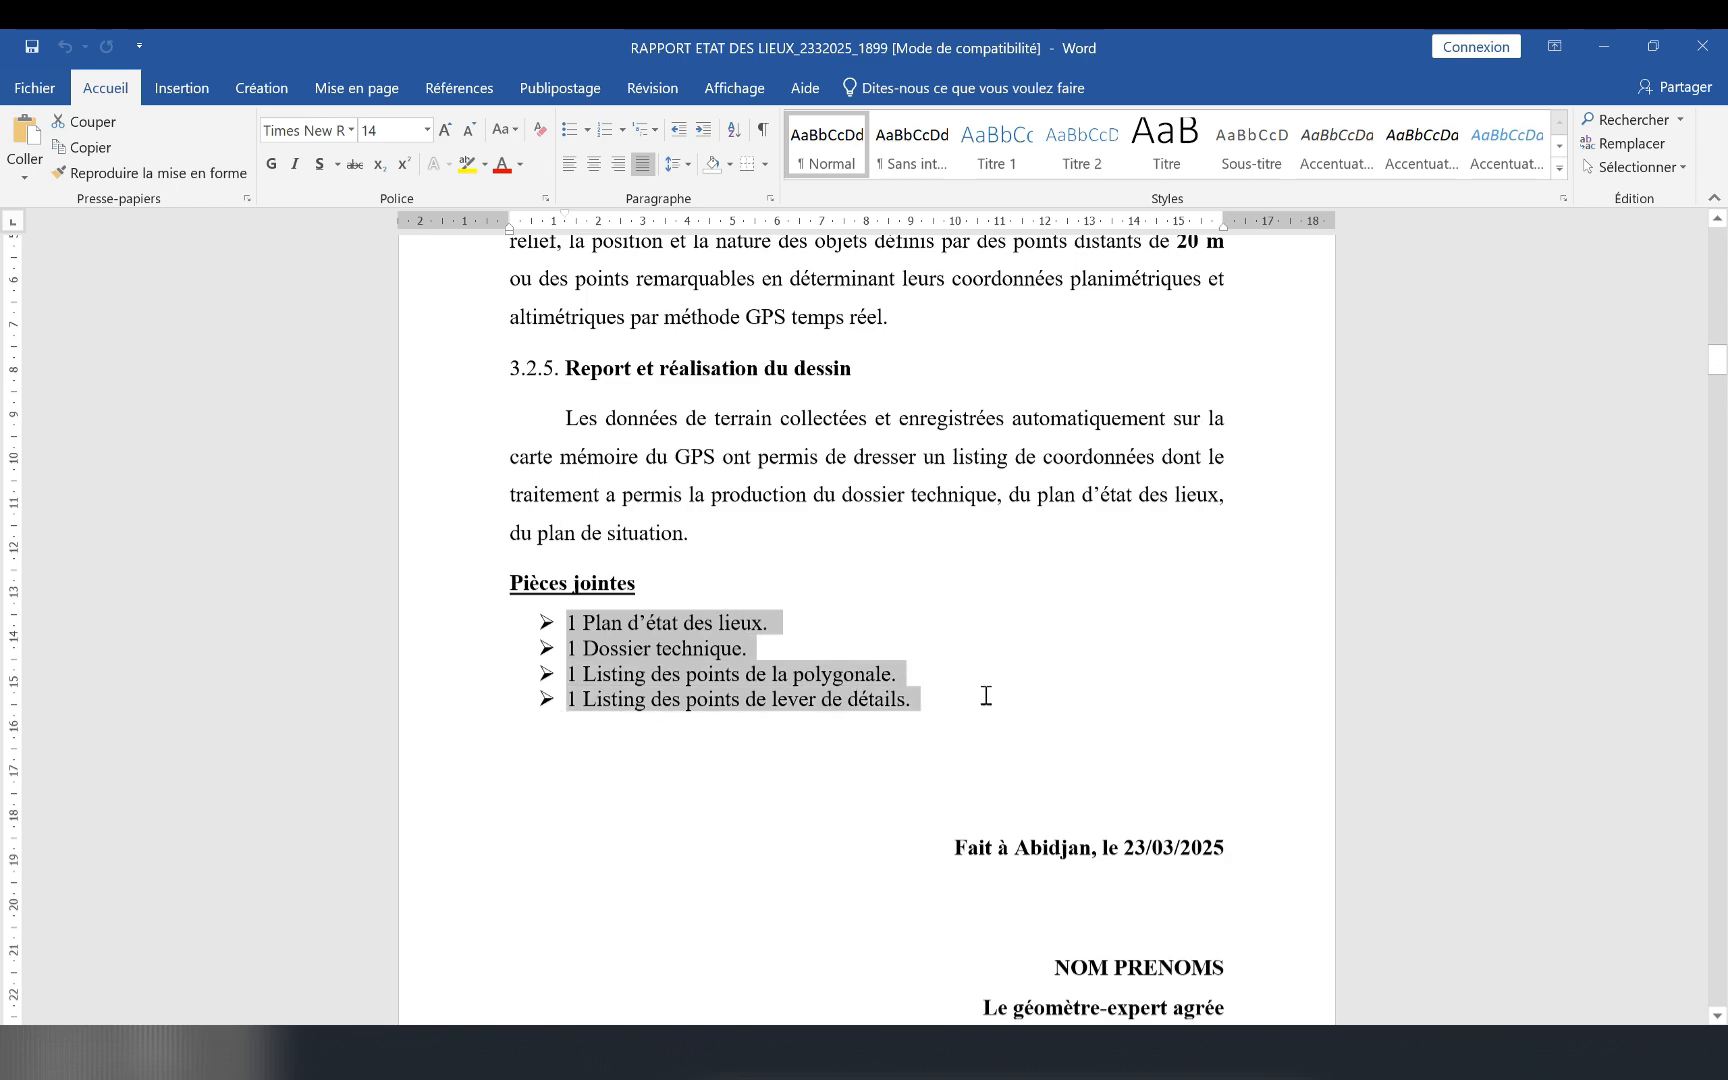
{"action": "left_click_drag", "start_coordinate": [656, 586], "coordinate": [498, 579]}
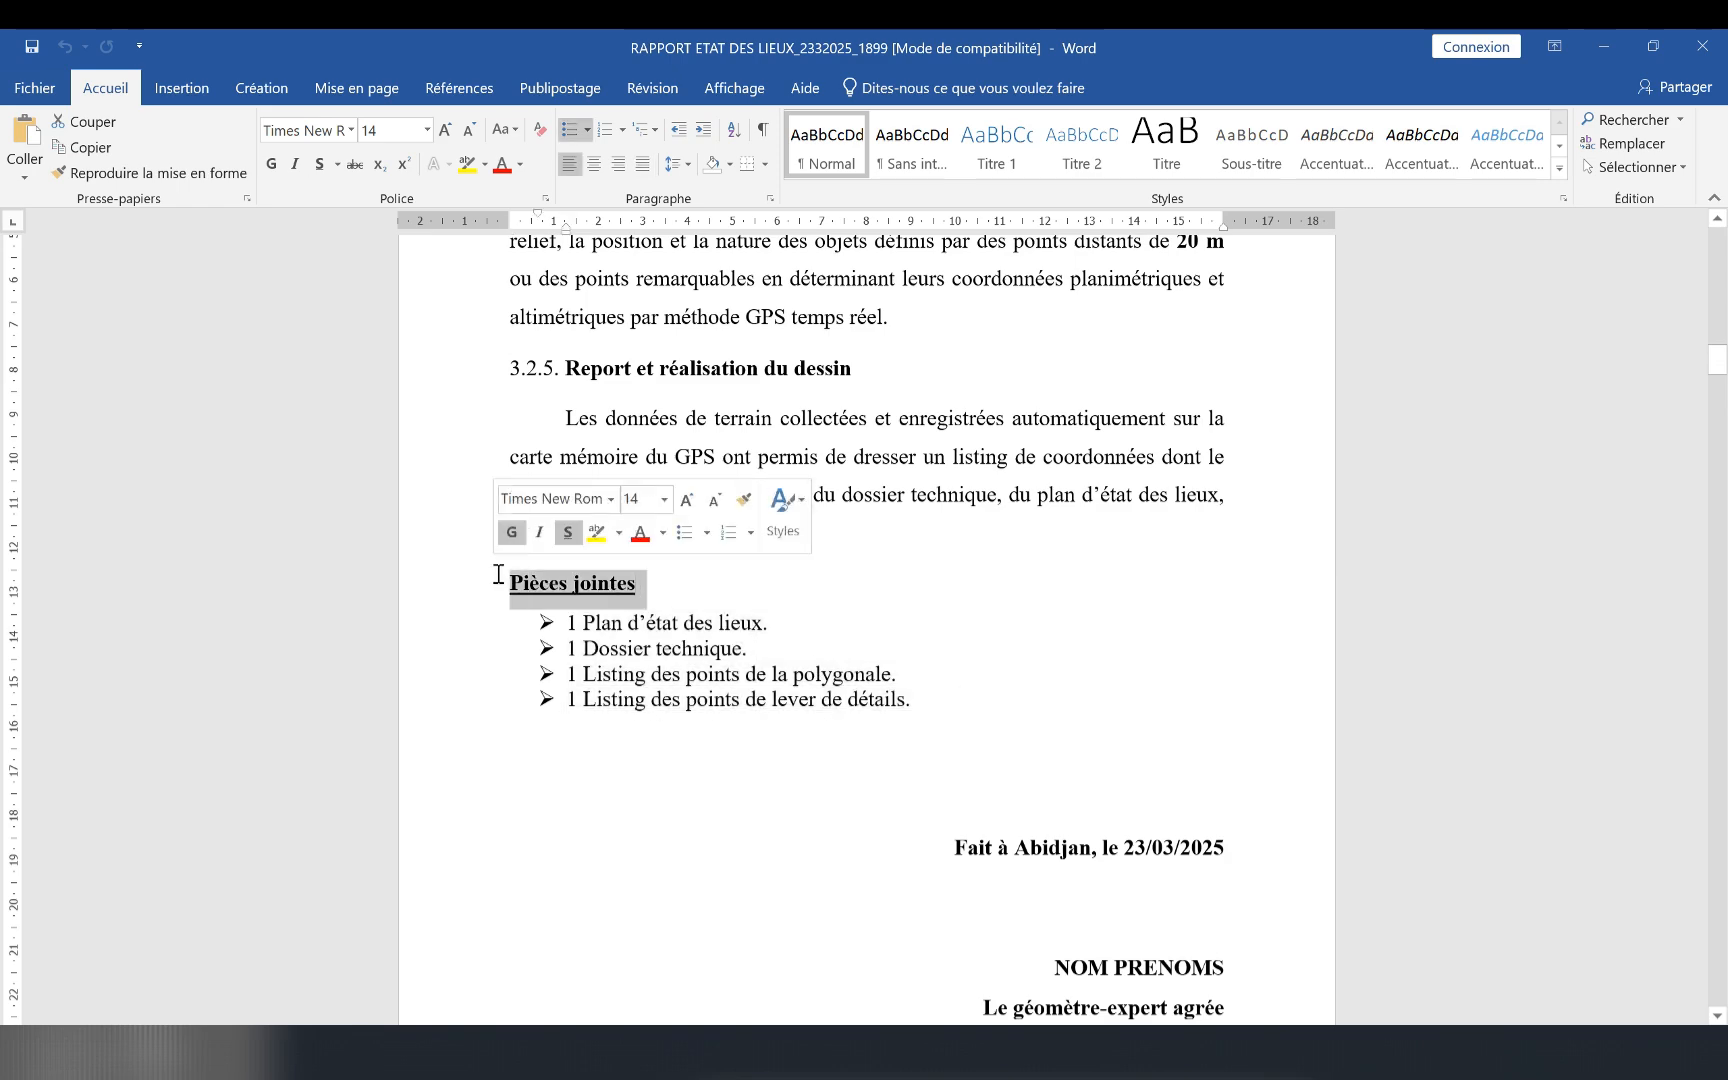
{"action": "scroll", "coordinate": [859, 637], "scroll_direction": "down", "scroll_amount": 2}
Examine the LISTING DES POINTS DE LA POLYGONALE table with its SOMMETS, X, Y and H columns.
{"action": "scroll", "coordinate": [859, 637], "scroll_direction": "down", "scroll_amount": 12}
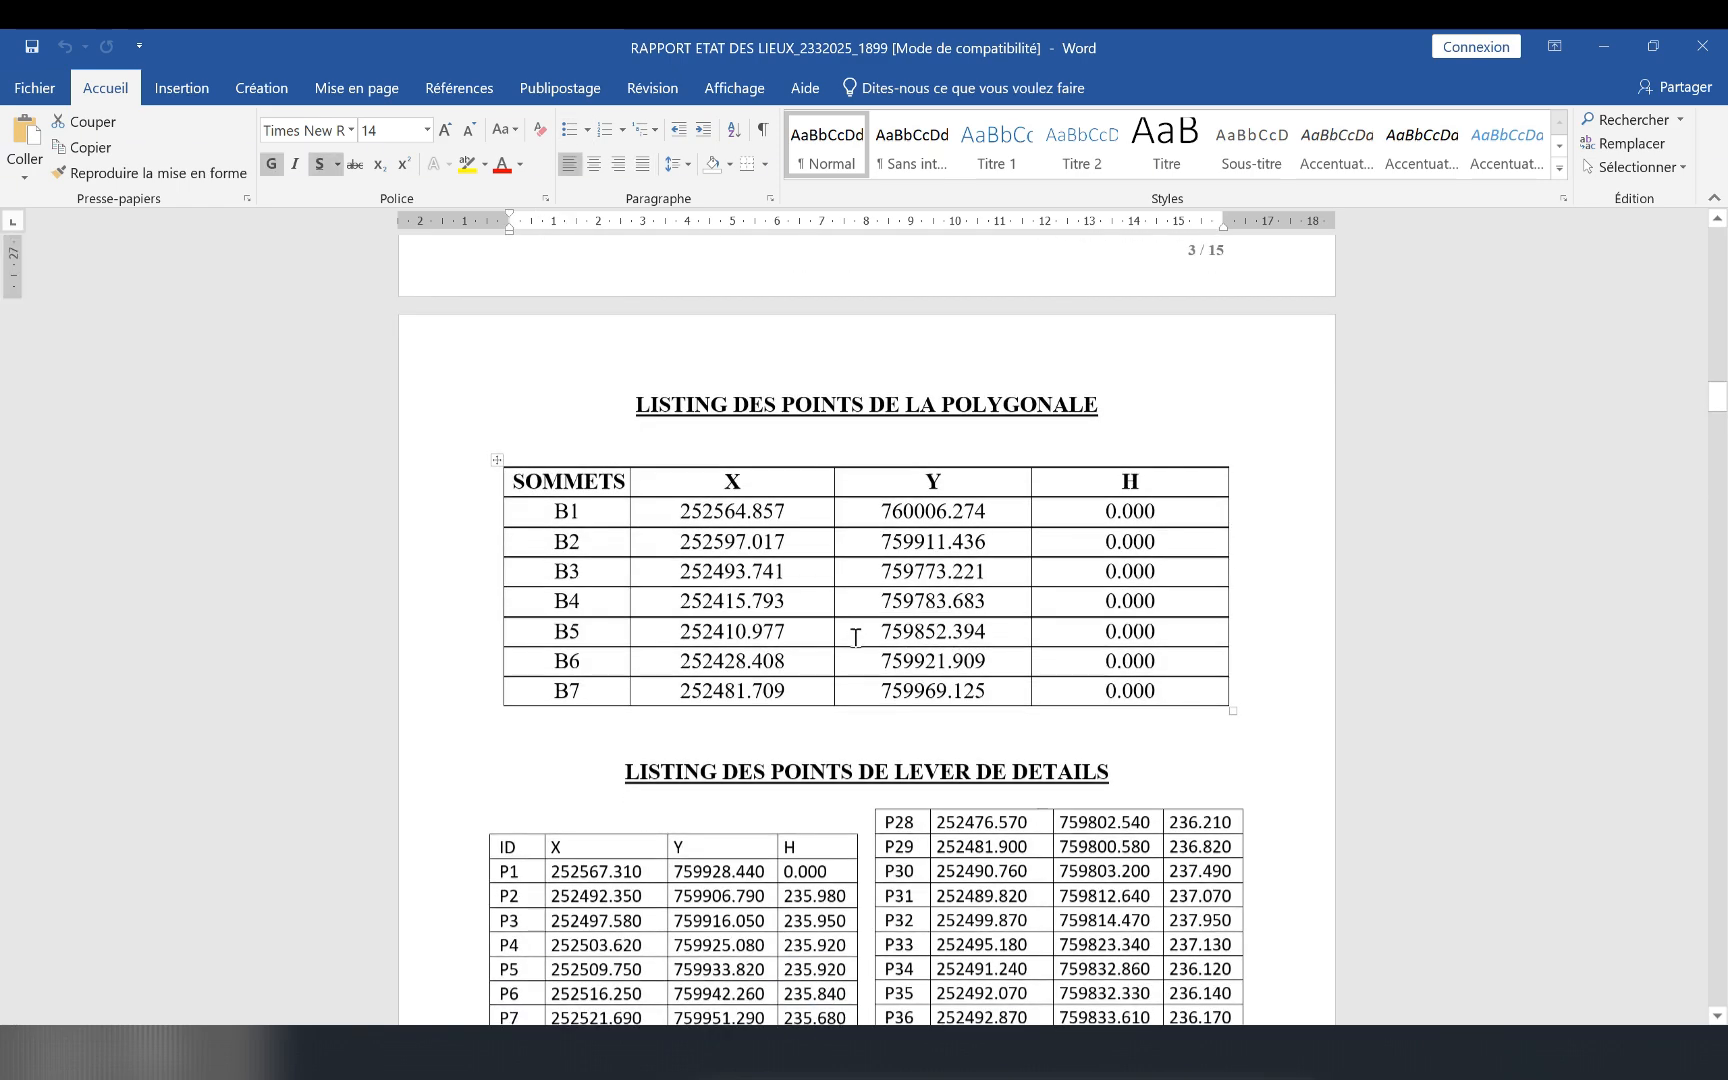
{"action": "scroll", "coordinate": [843, 570], "scroll_direction": "down", "scroll_amount": 3}
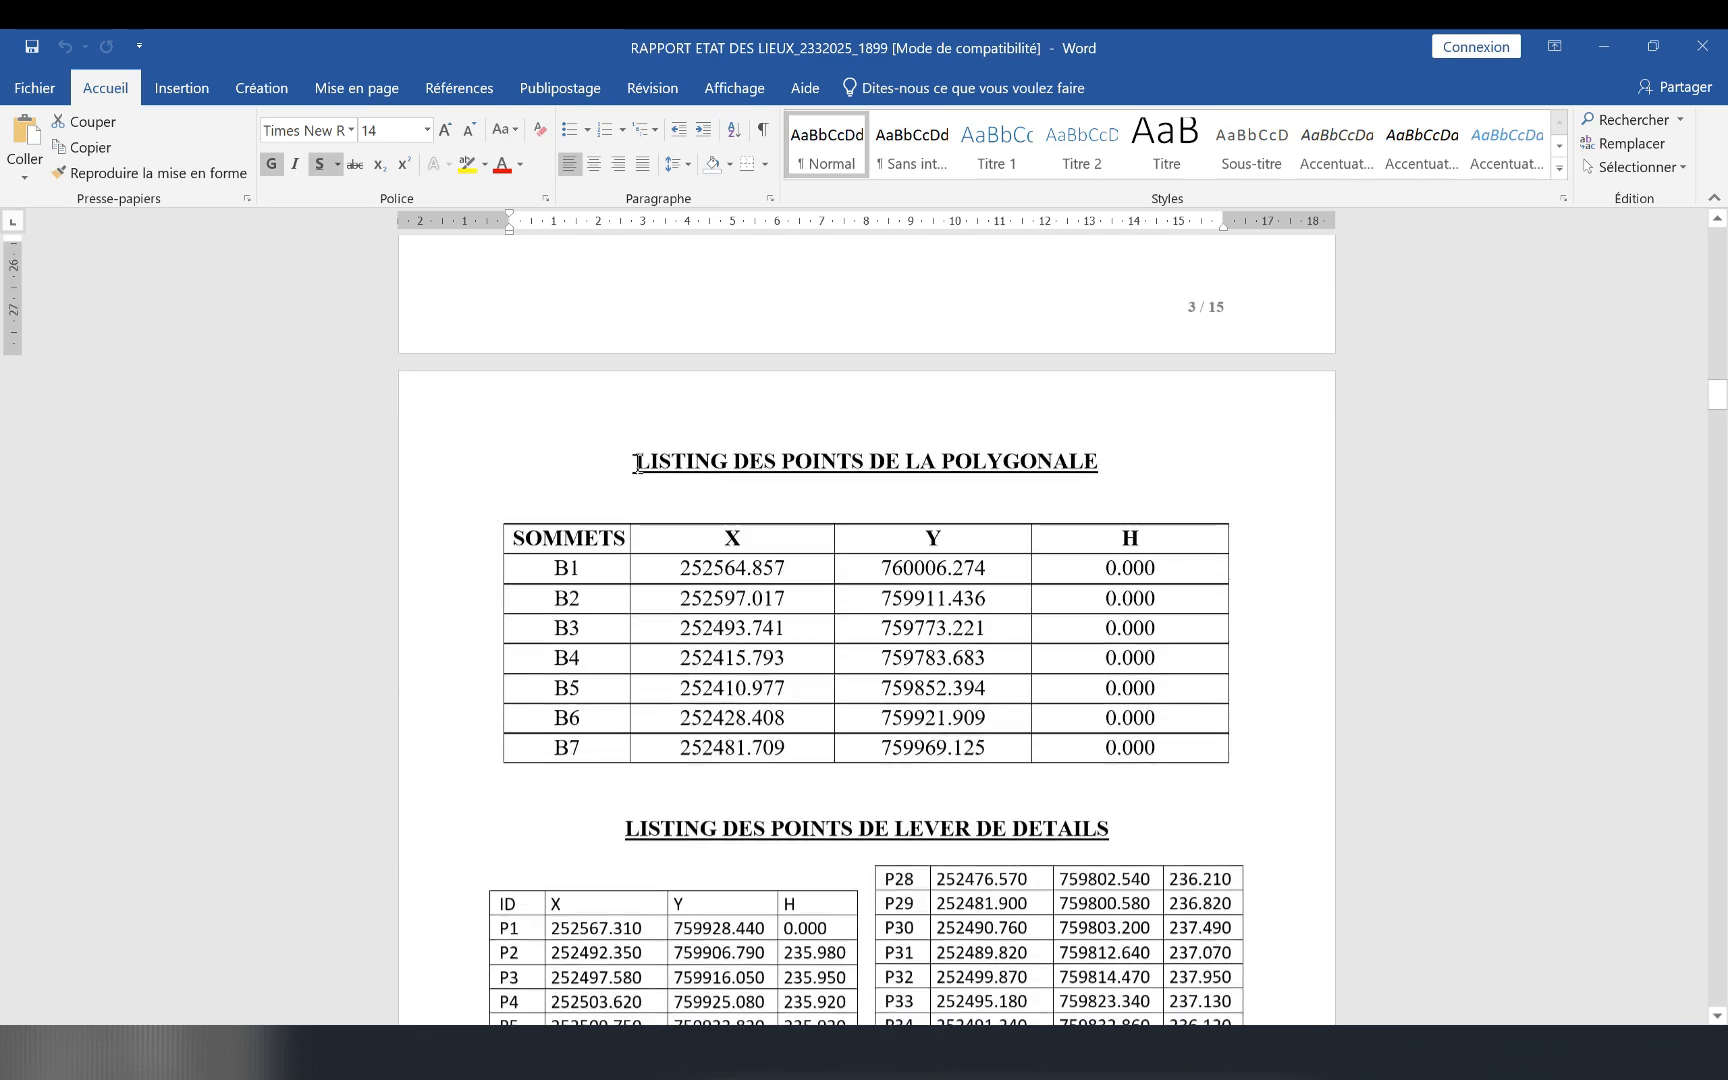
{"action": "left_click_drag", "start_coordinate": [637, 462], "coordinate": [1248, 749]}
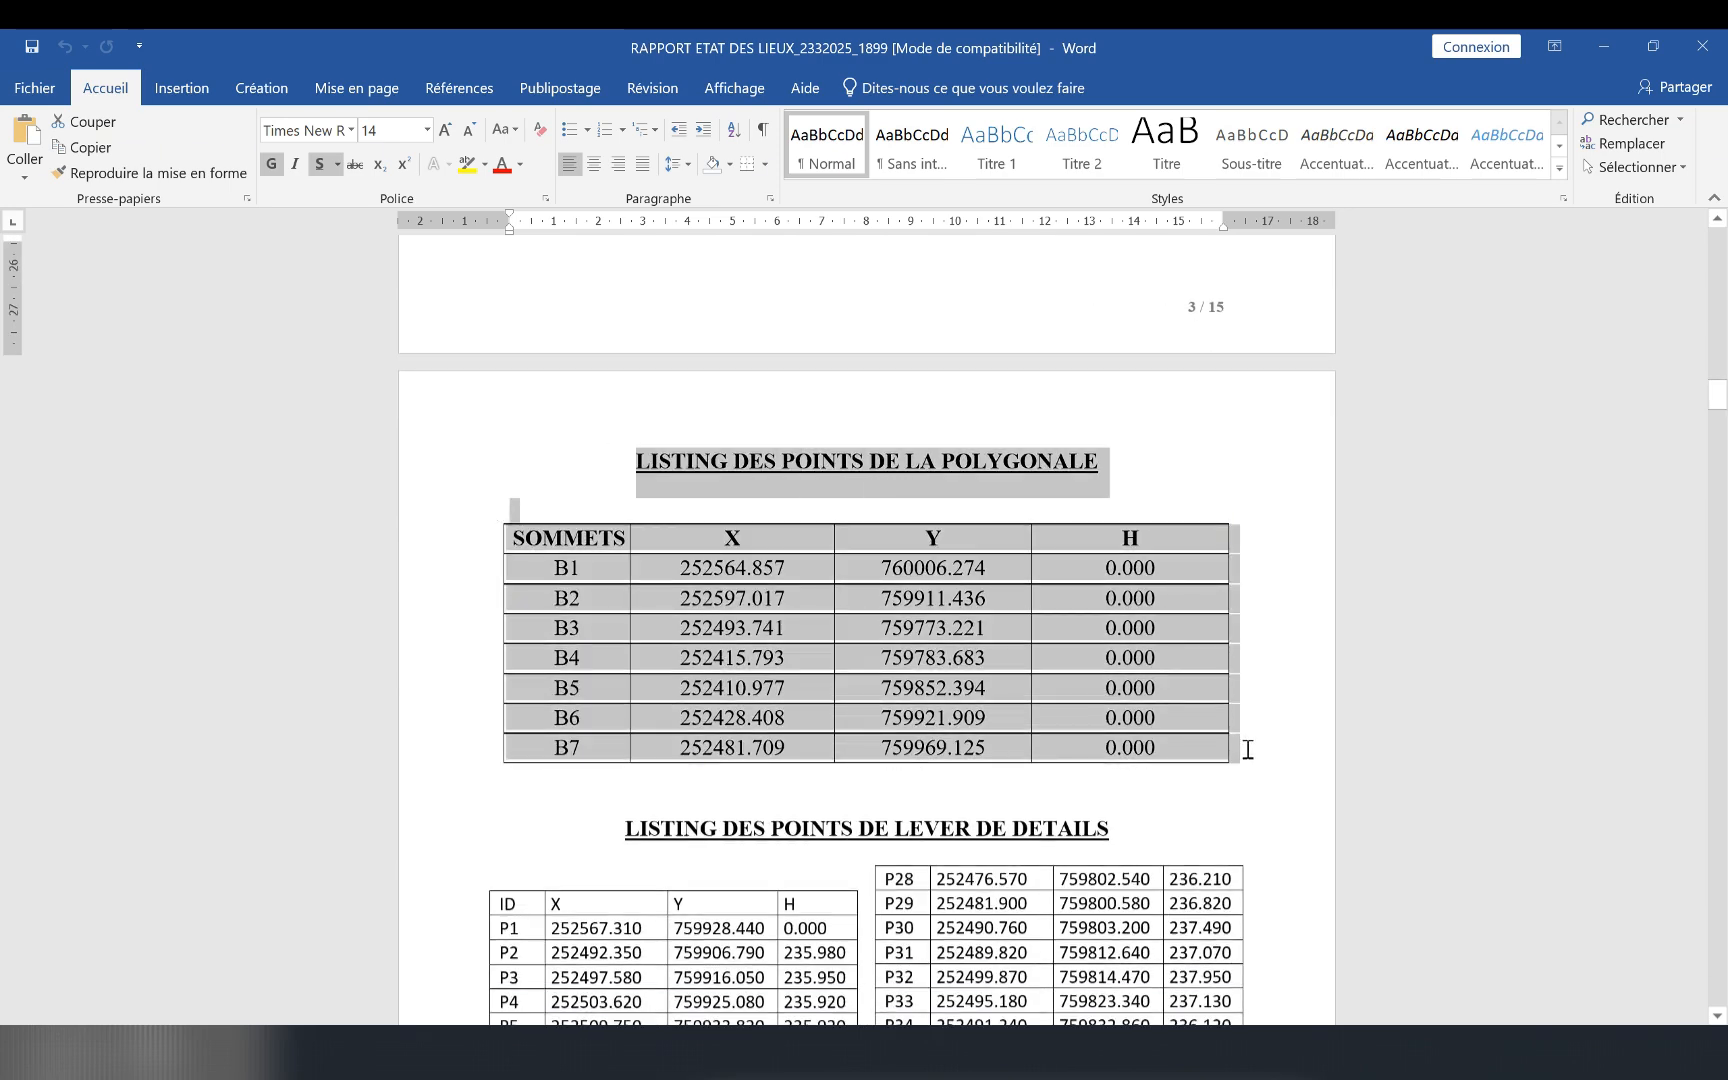
Look through the multi-page LISTING DES POINTS DE LEVER DE DETAILS table, checking its ID, X, Y and H columns.
{"action": "scroll", "coordinate": [602, 375], "scroll_direction": "down", "scroll_amount": 8}
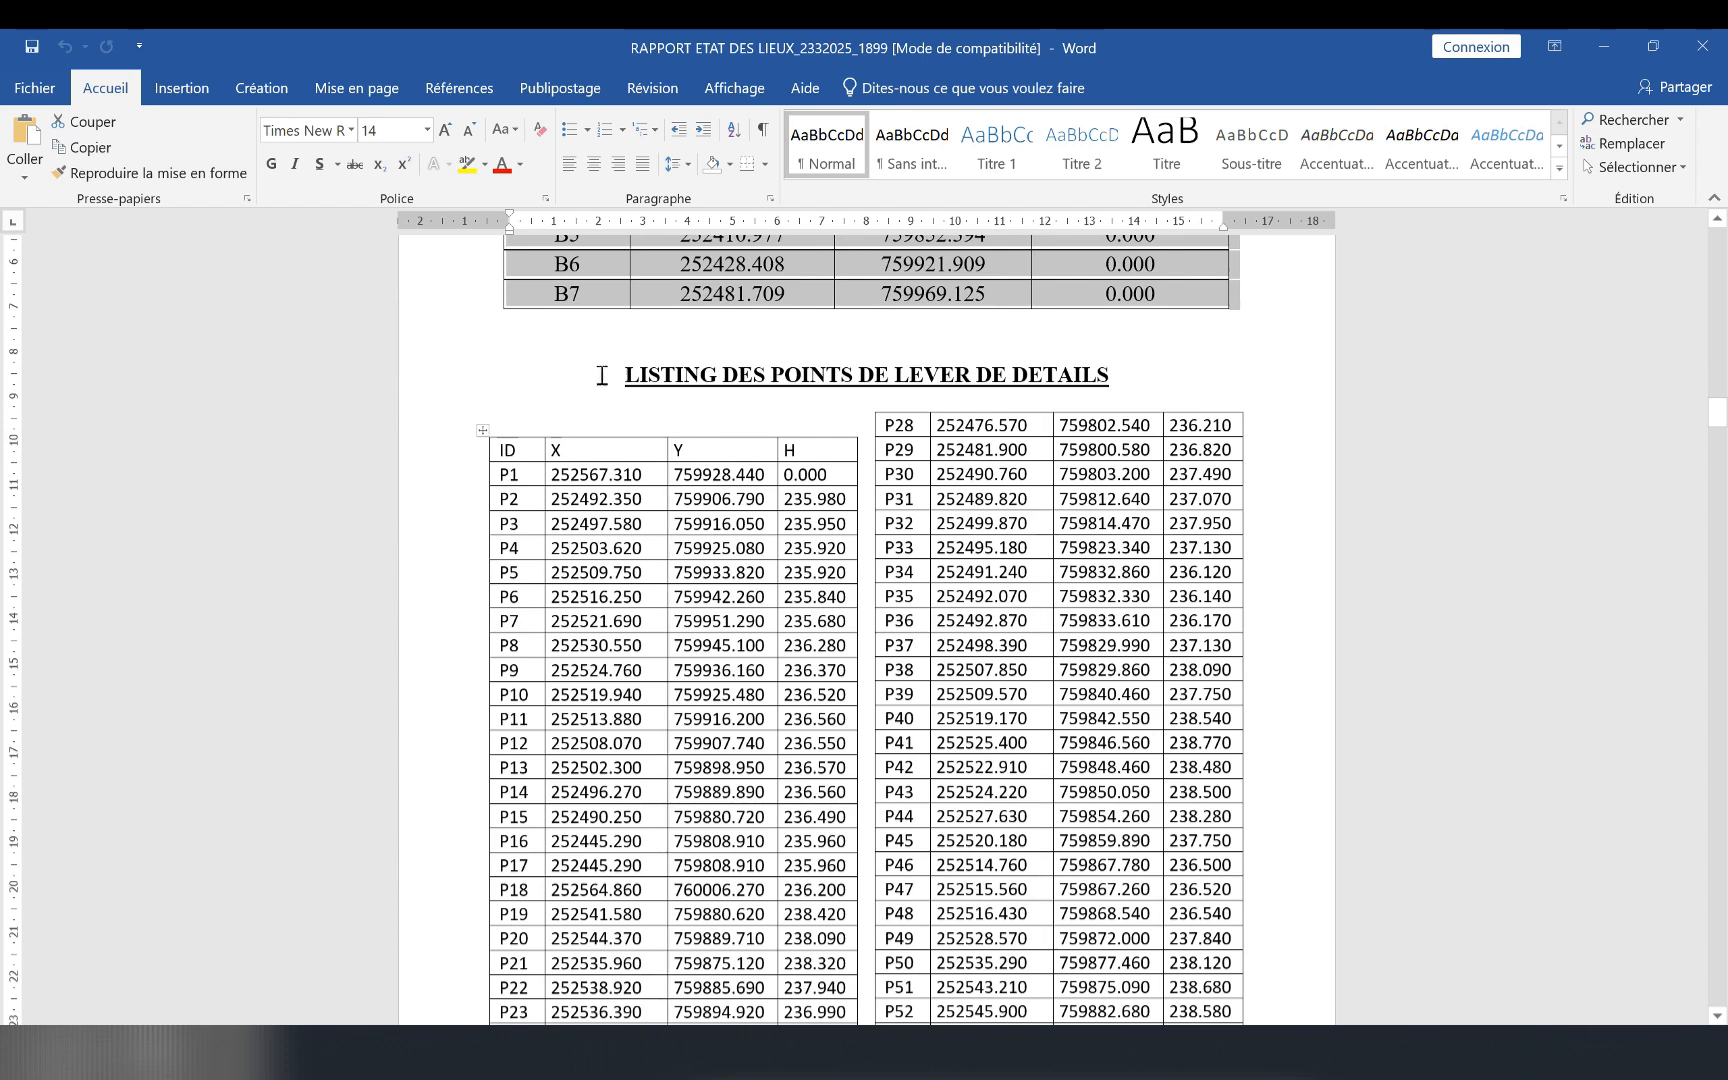
{"action": "left_click_drag", "start_coordinate": [622, 375], "coordinate": [1001, 800]}
{"action": "scroll", "coordinate": [1053, 798], "scroll_direction": "down", "scroll_amount": 10}
{"action": "scroll", "coordinate": [1053, 798], "scroll_direction": "down", "scroll_amount": 18}
{"action": "scroll", "coordinate": [1053, 798], "scroll_direction": "up", "scroll_amount": 9}
{"action": "scroll", "coordinate": [1049, 798], "scroll_direction": "down", "scroll_amount": 20}
{"action": "scroll", "coordinate": [1047, 783], "scroll_direction": "down", "scroll_amount": 1}
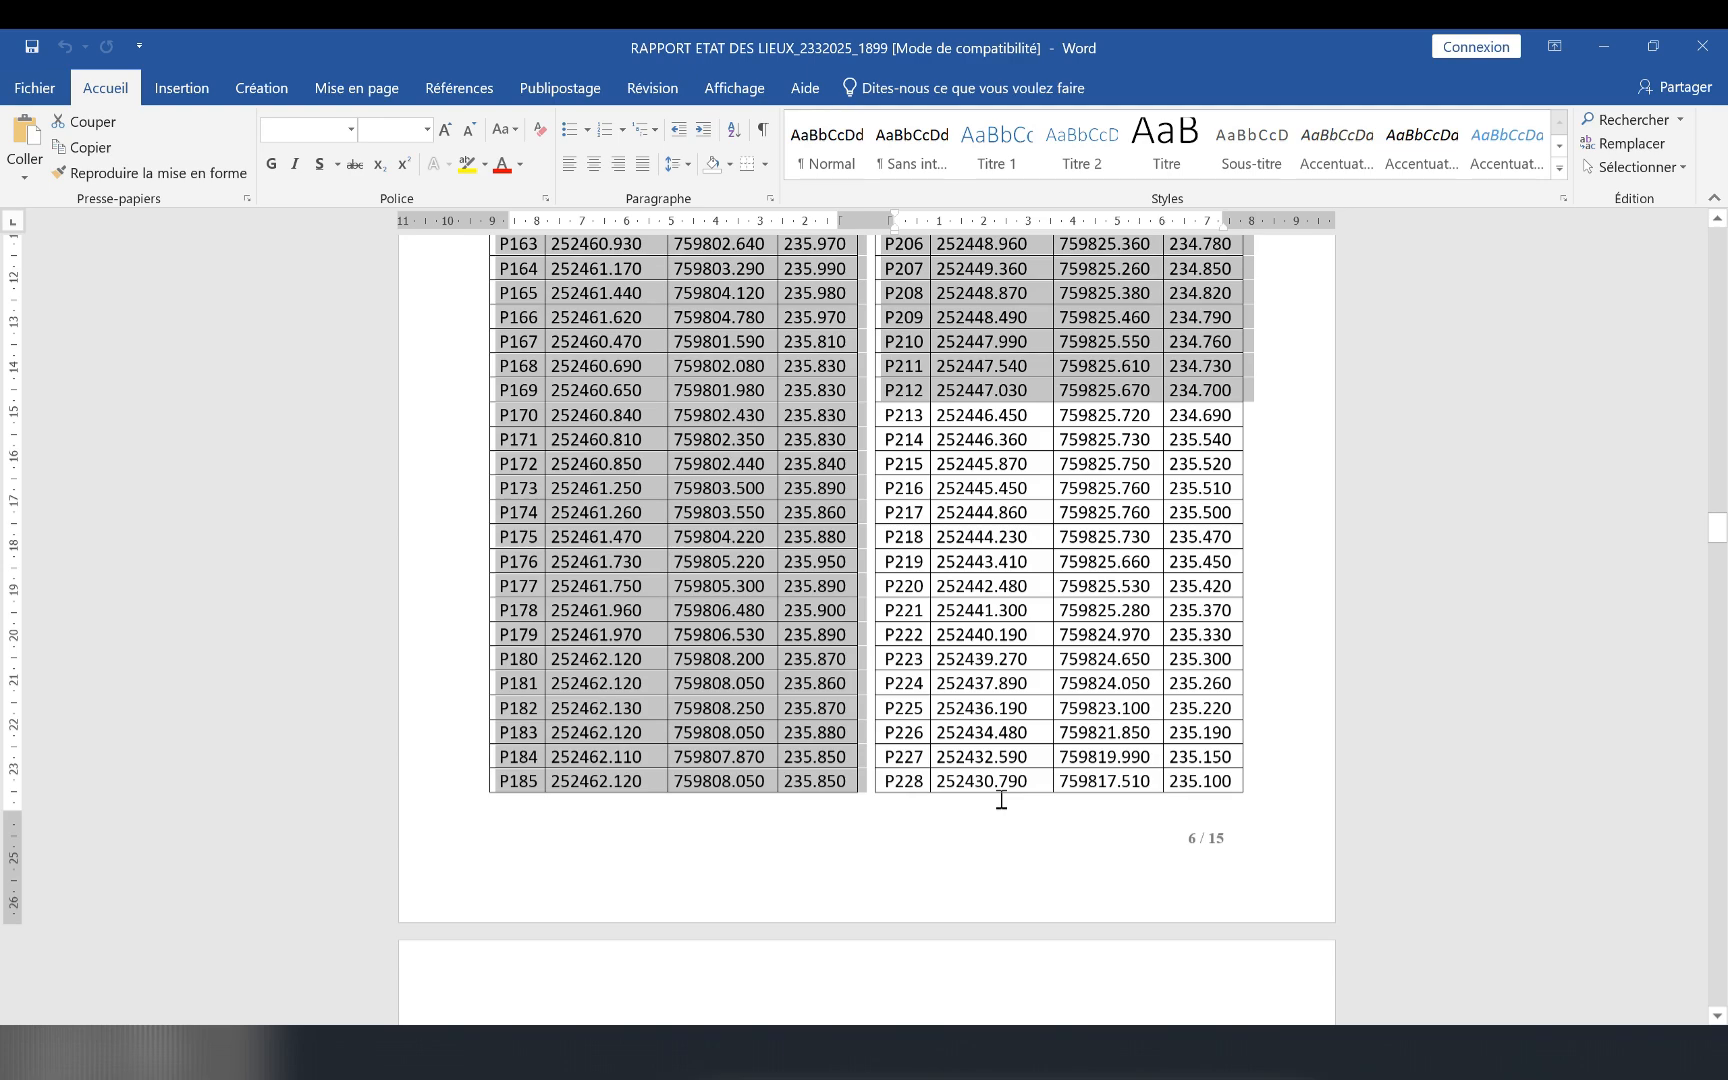
{"action": "scroll", "coordinate": [1001, 795], "scroll_direction": "down", "scroll_amount": 7}
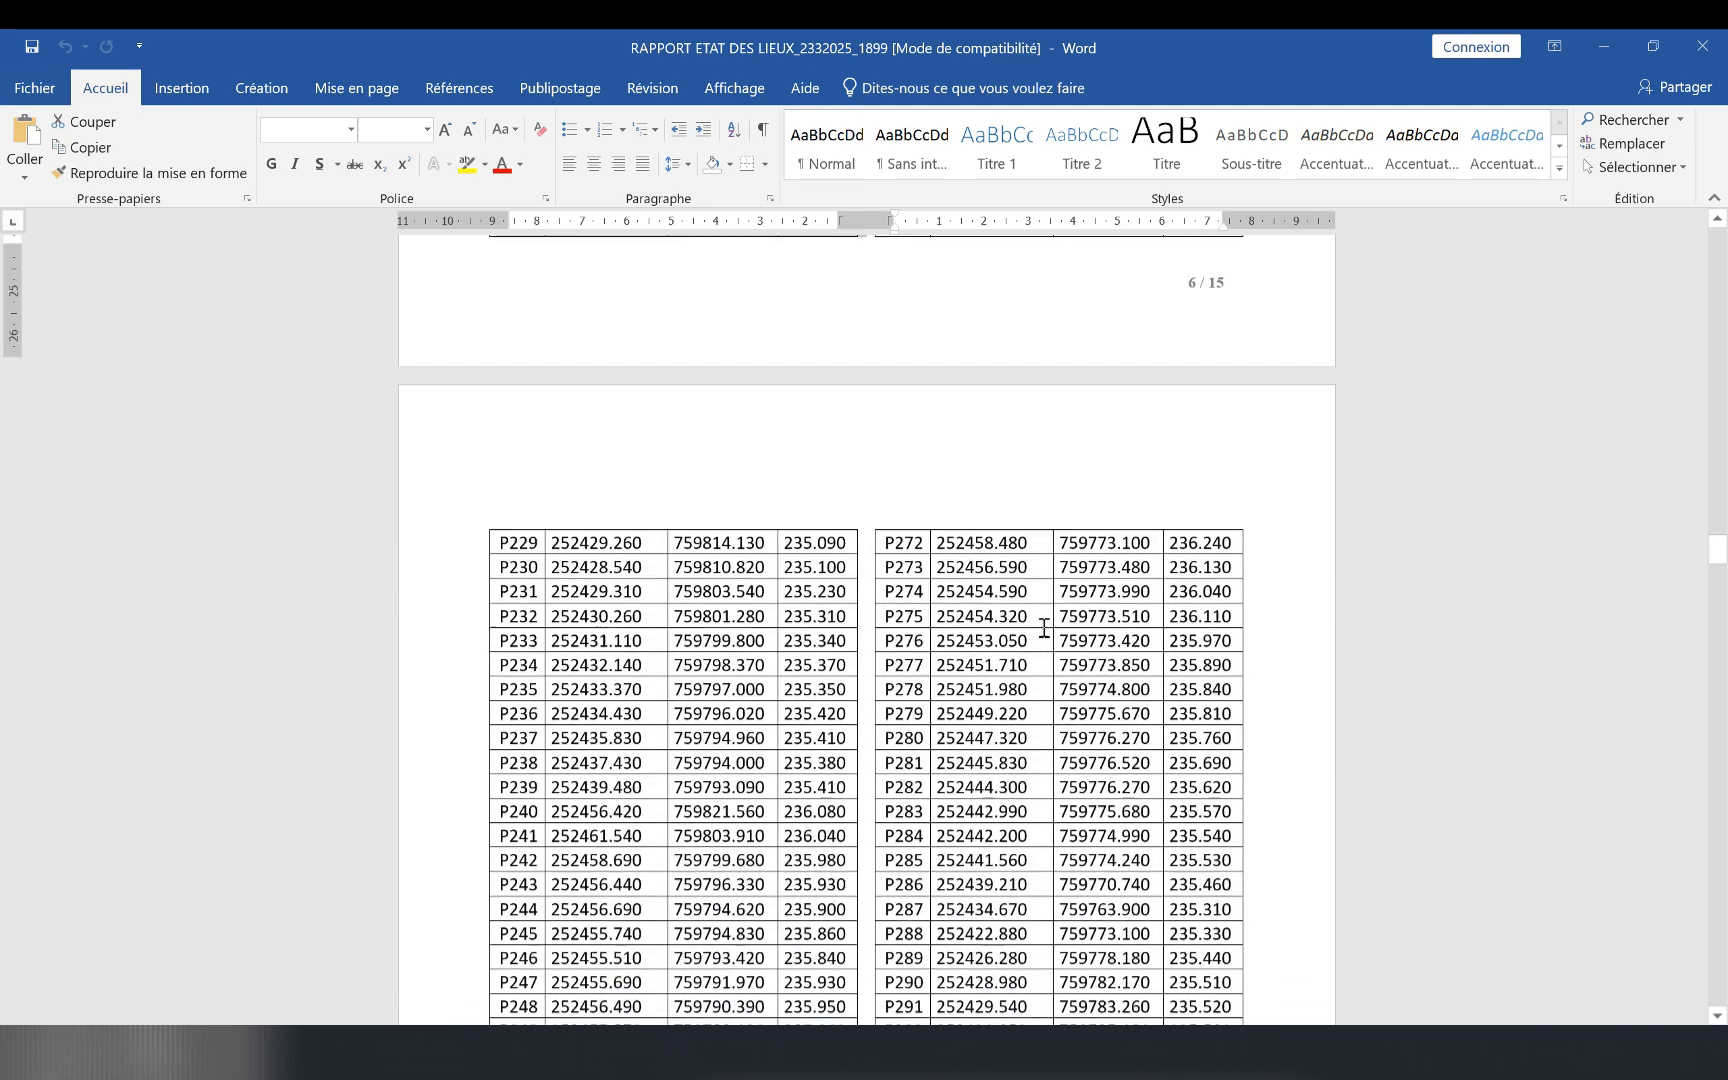
{"action": "scroll", "coordinate": [1045, 610], "scroll_direction": "down", "scroll_amount": 8}
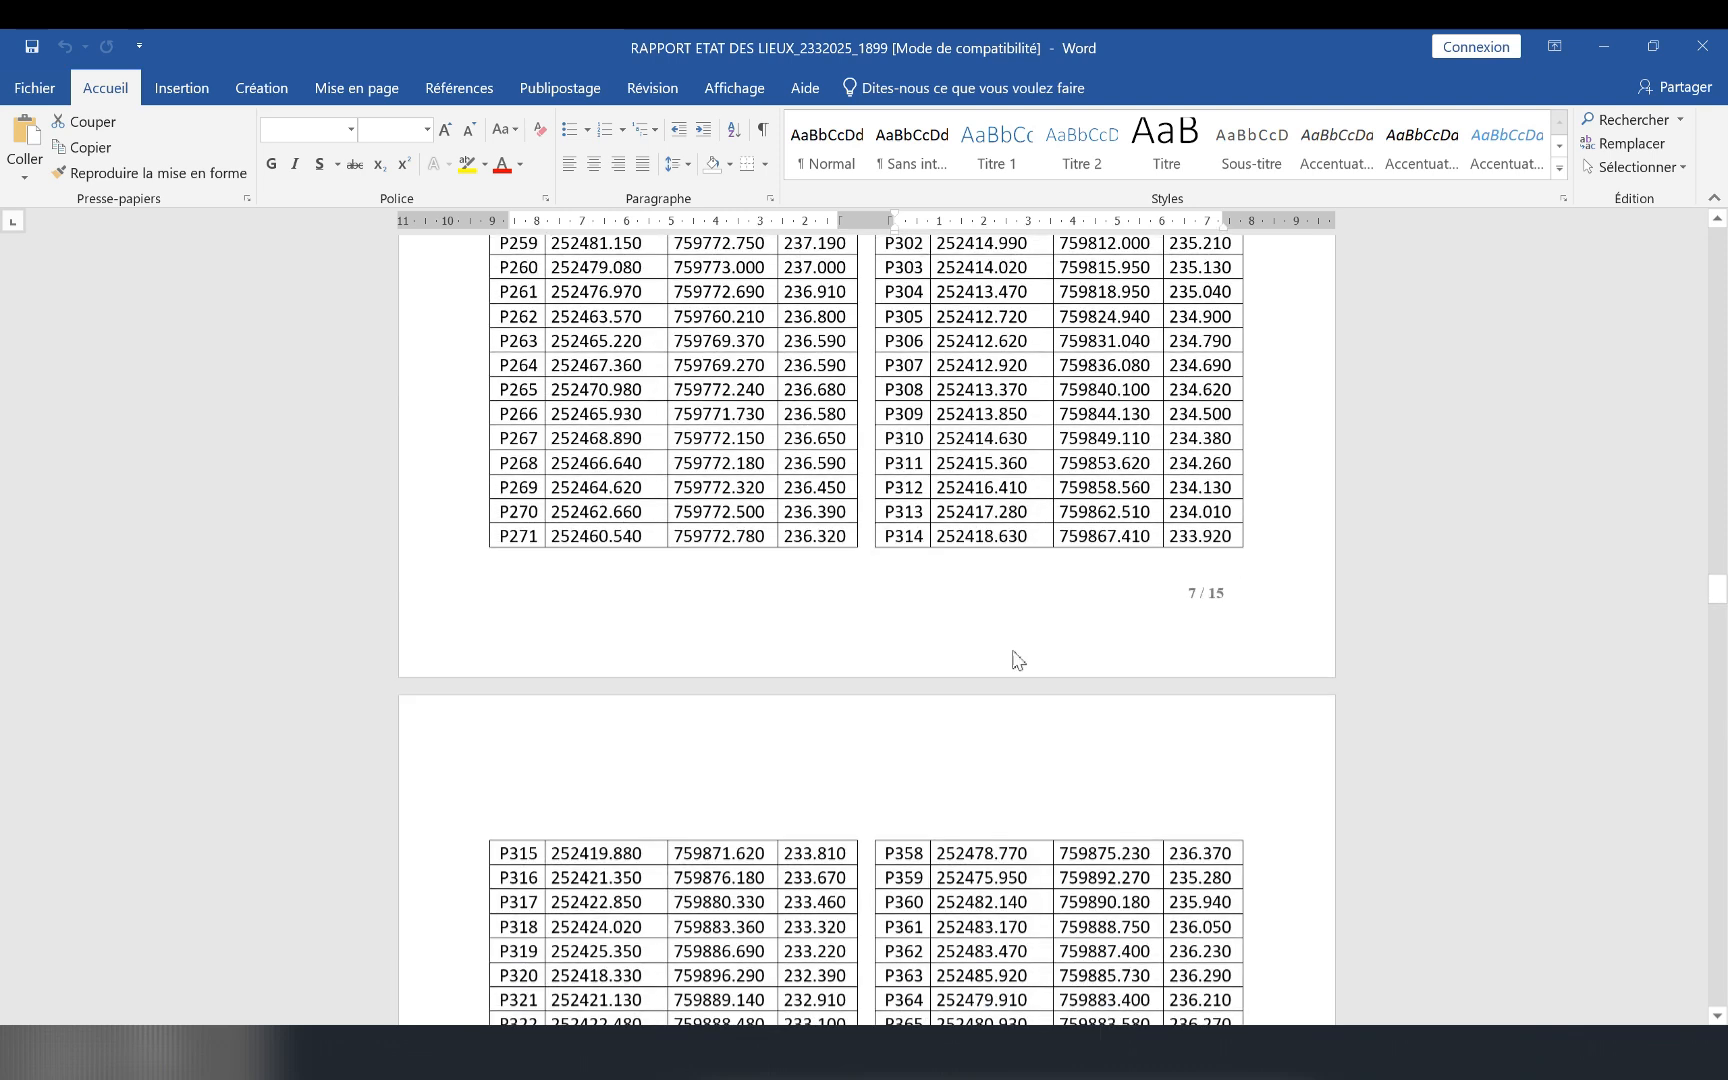